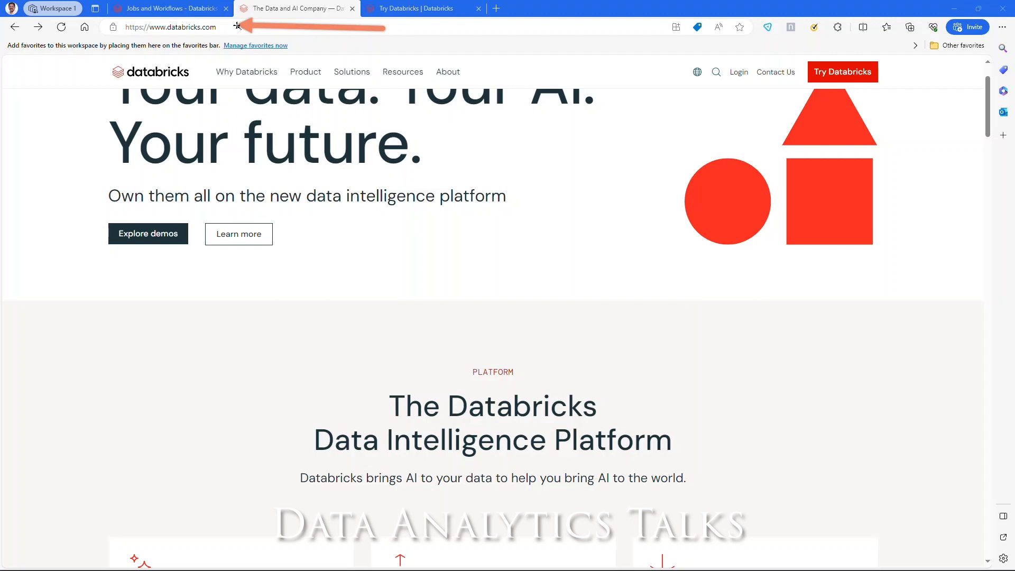
# Look over the Databricks homepage, open the Demo Center and browse its featured Product Tours and Tutorials
pyautogui.scroll(2, 556, 296)
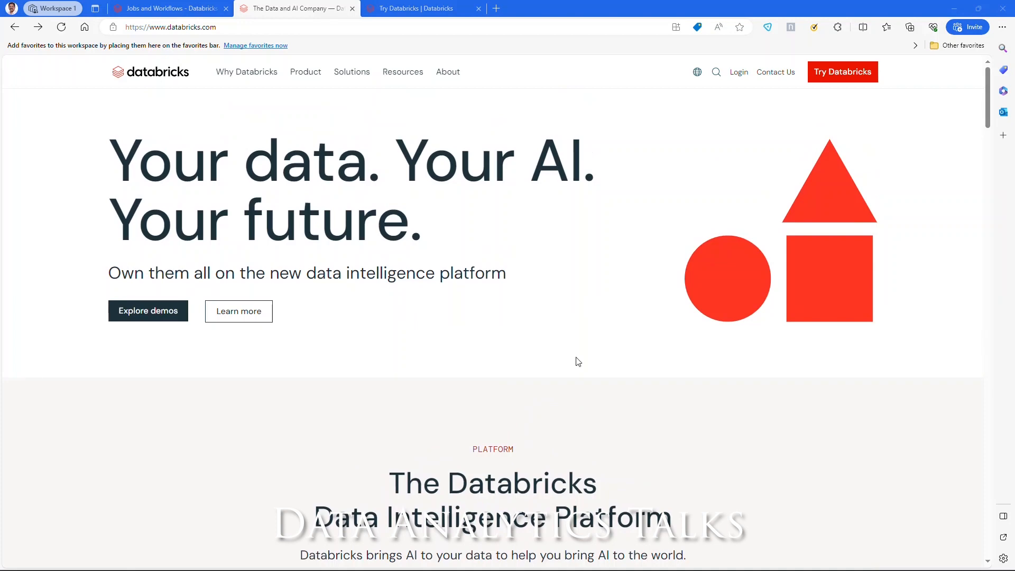
pyautogui.scroll(-5, 576, 360)
pyautogui.scroll(-6, 567, 387)
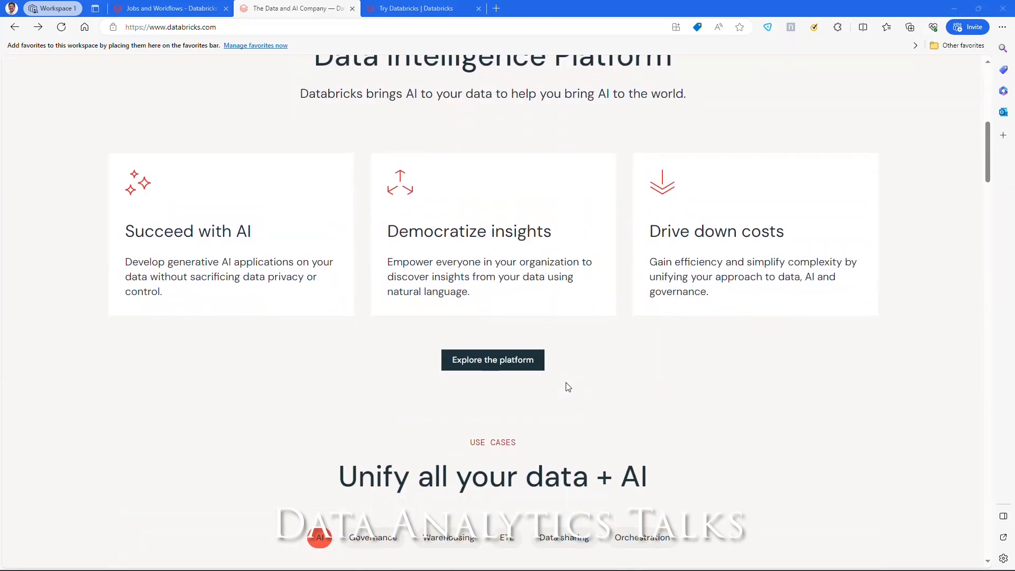
pyautogui.scroll(11, 566, 388)
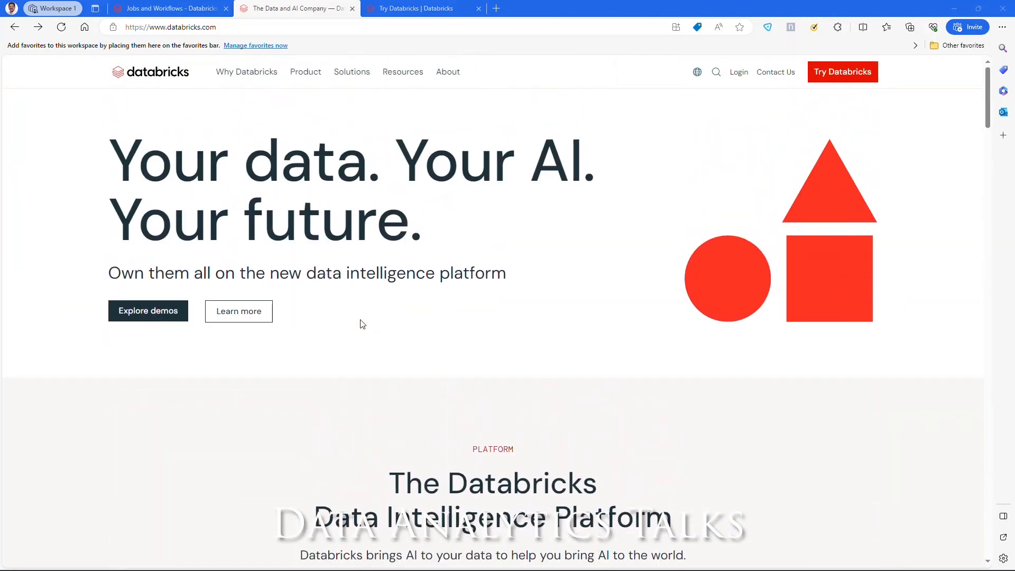
pyautogui.click(131, 318)
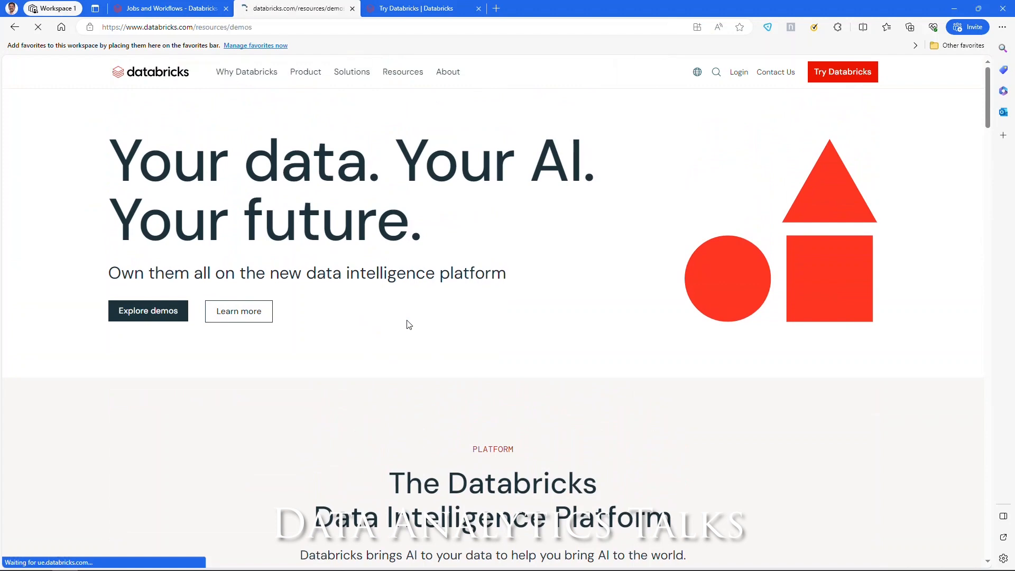
pyautogui.scroll(-2, 177, 354)
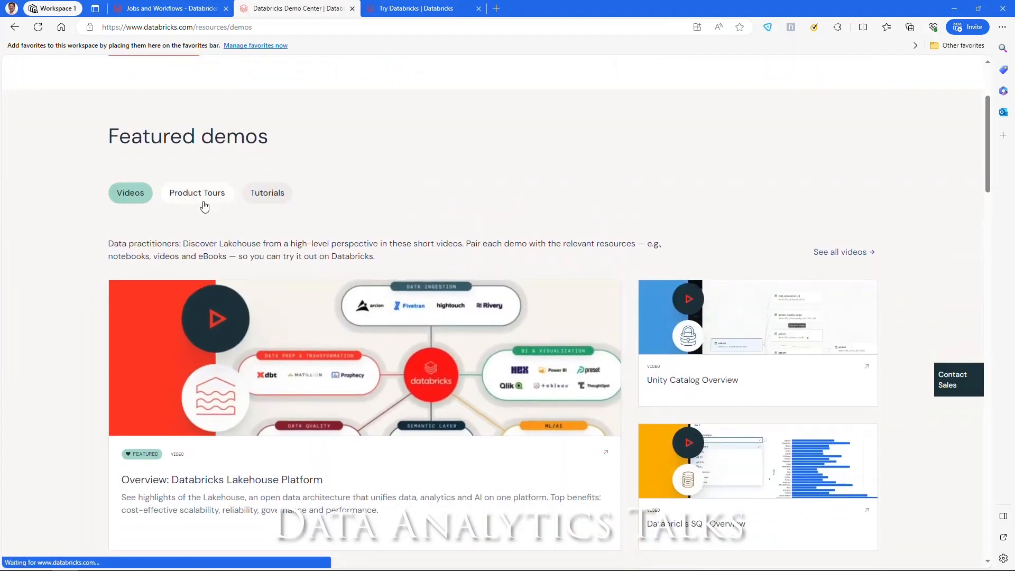
pyautogui.click(198, 200)
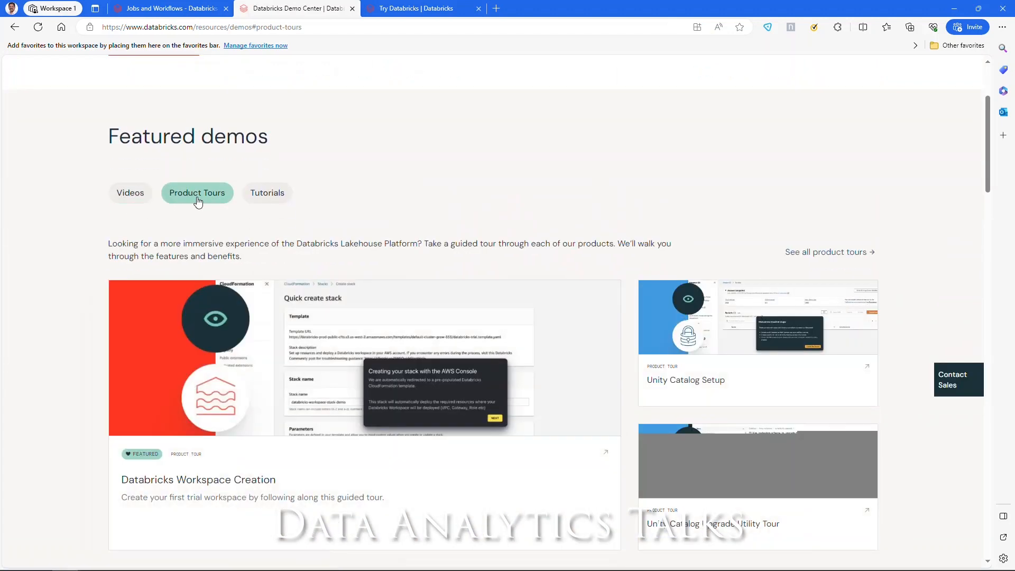
pyautogui.click(267, 198)
pyautogui.scroll(-6, 490, 385)
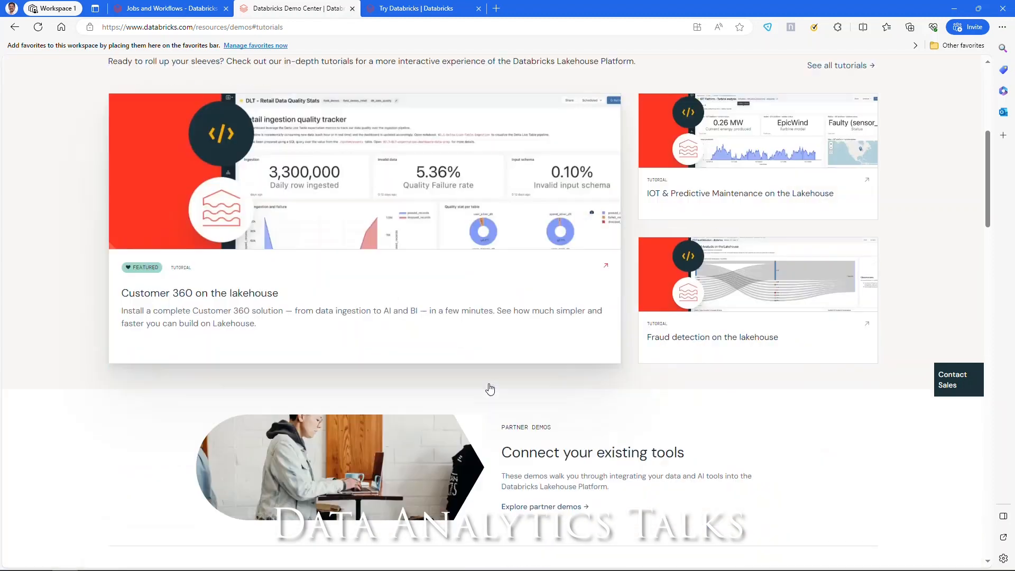
pyautogui.scroll(9, 487, 387)
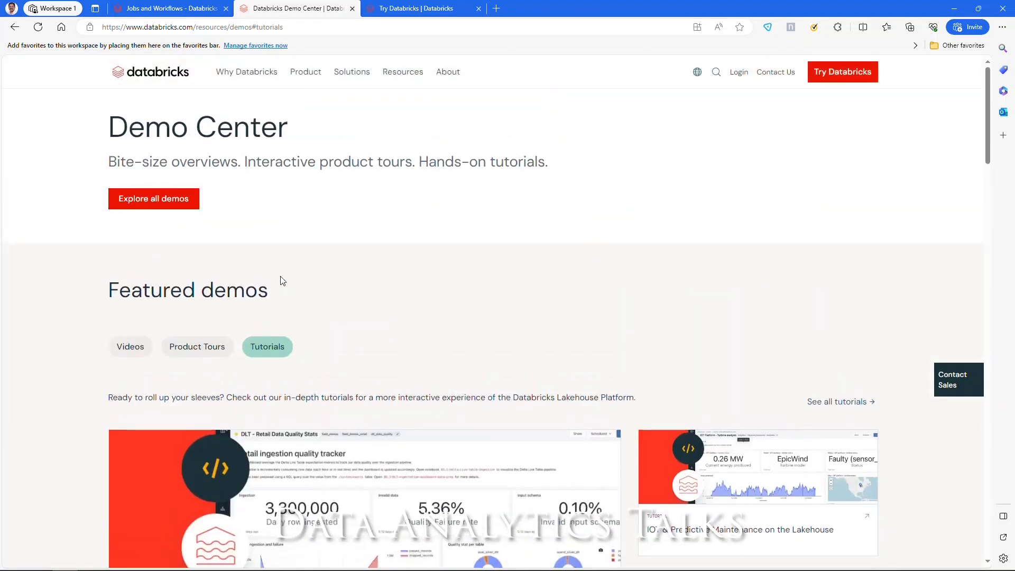
# Open the library of all demos and browse it filtered by On-Demand Video, Product Tour and Tutorial in turn
pyautogui.click(154, 205)
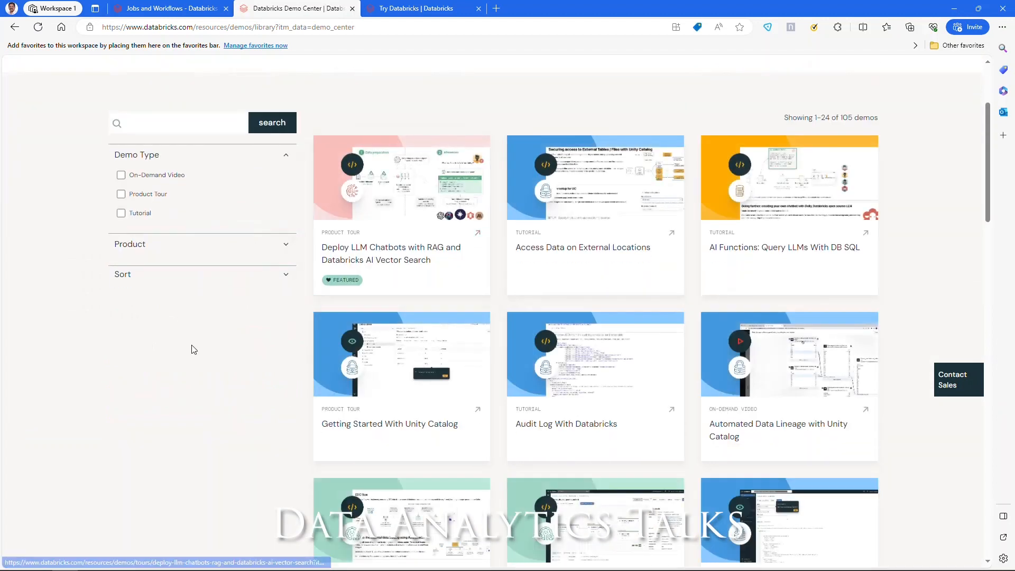
pyautogui.click(121, 175)
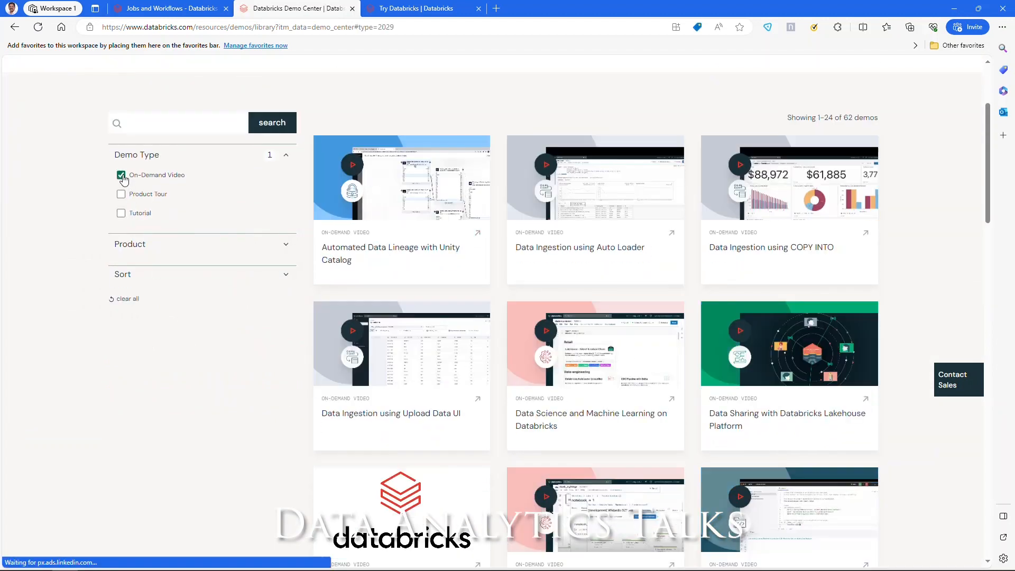
pyautogui.click(121, 175)
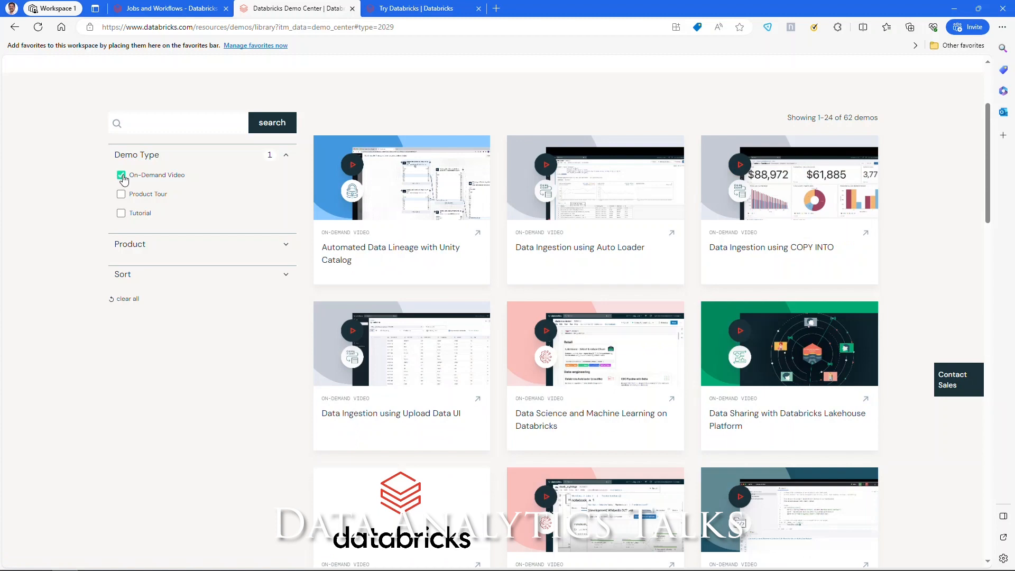
pyautogui.click(121, 194)
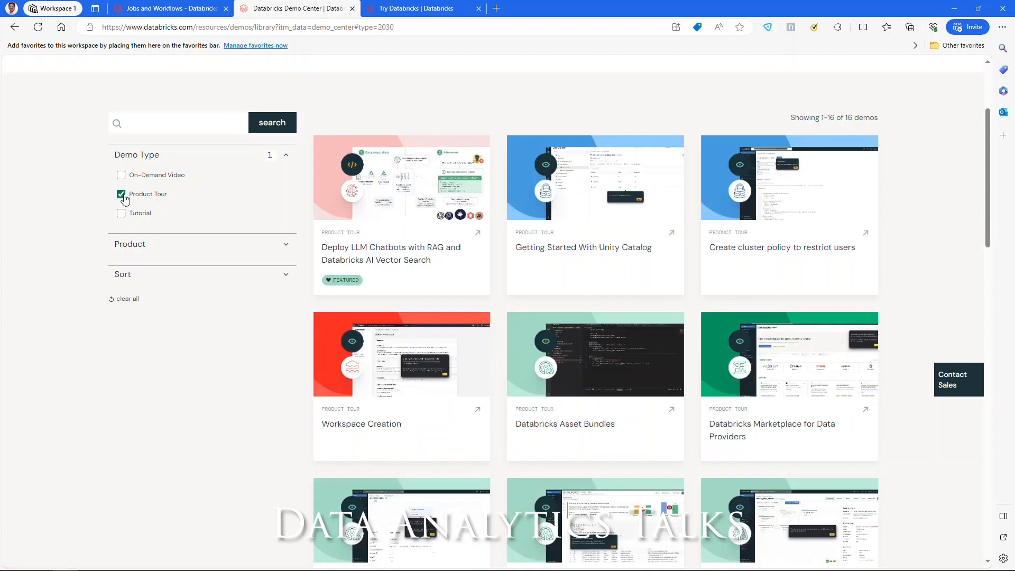
pyautogui.click(121, 194)
pyautogui.click(121, 213)
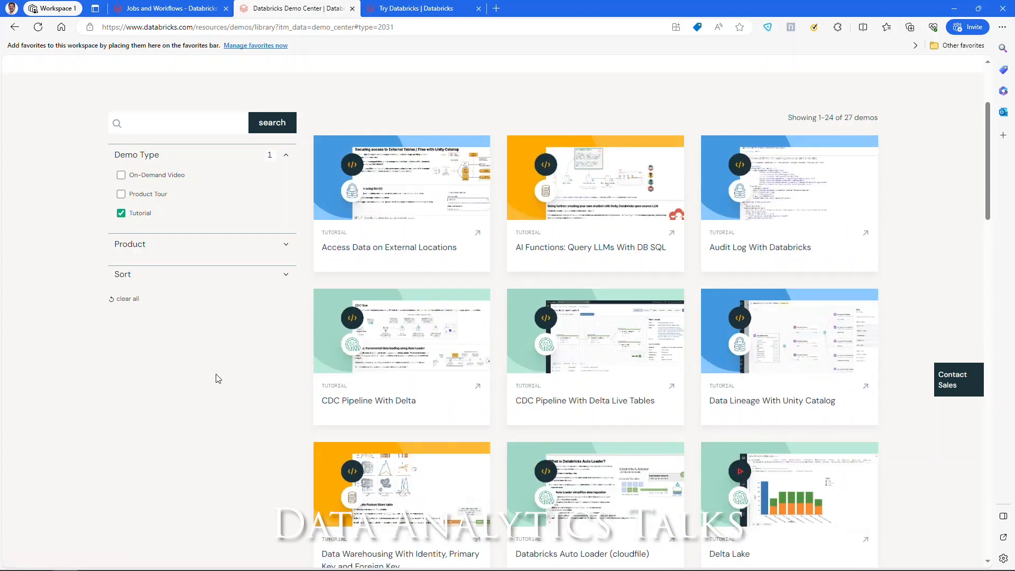
pyautogui.scroll(-7, 563, 414)
pyautogui.scroll(-7, 564, 414)
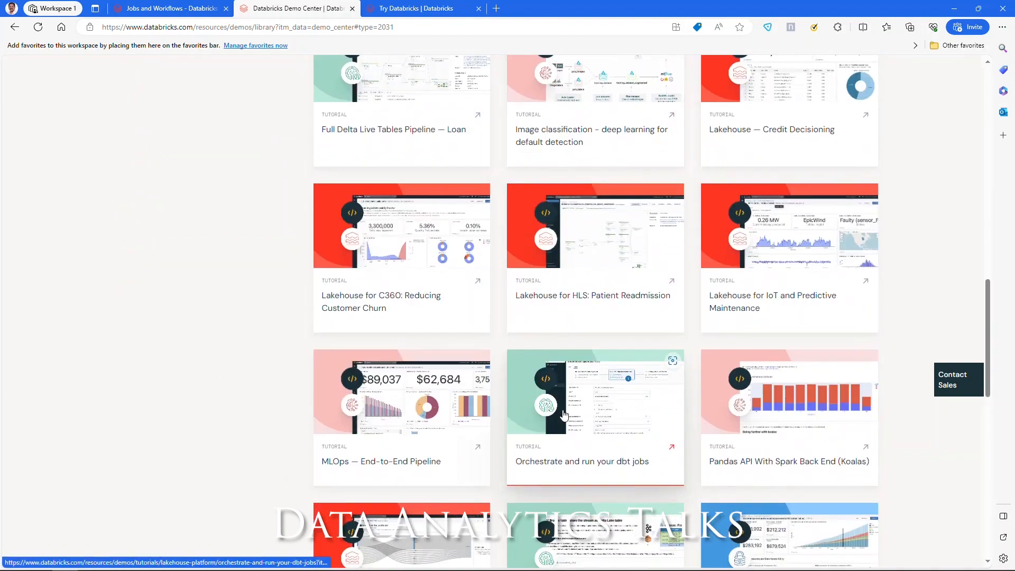
pyautogui.scroll(10, 561, 417)
pyautogui.scroll(7, 561, 418)
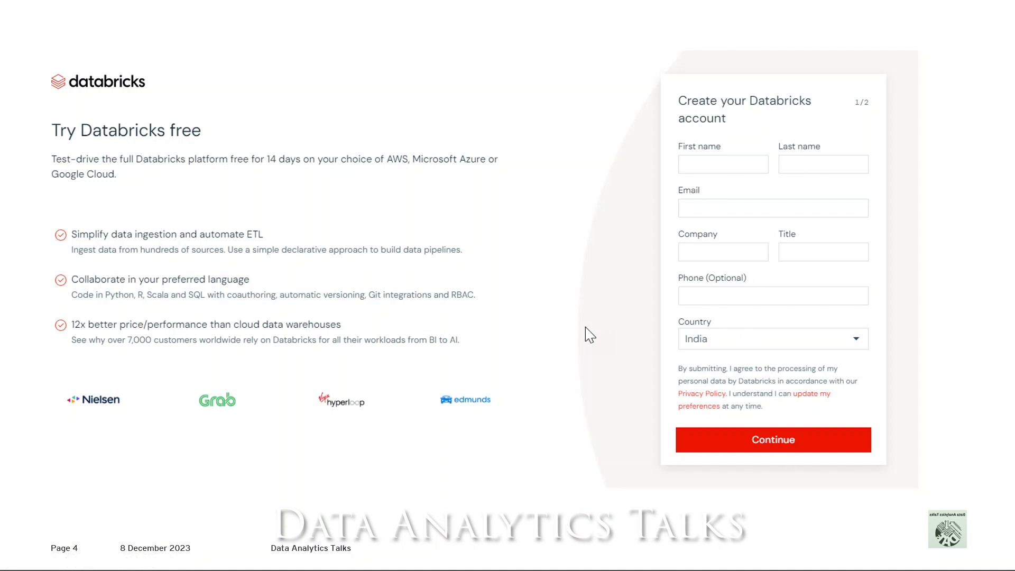
# Switch to the browser, open the Try Databricks sign-up form, enter SE as the title and continue
pyautogui.hotkey('alt', 'Tab')
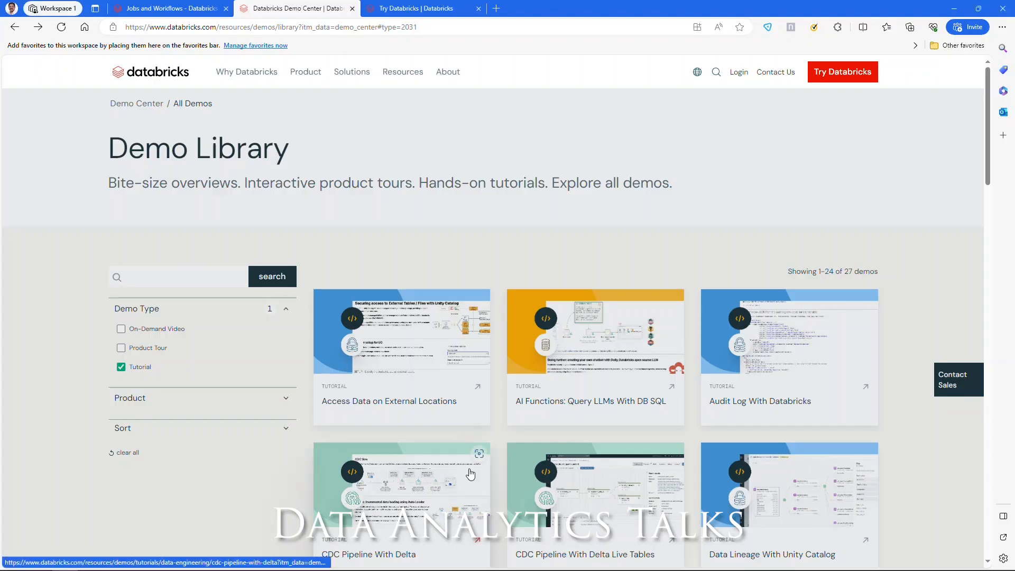
pyautogui.click(828, 75)
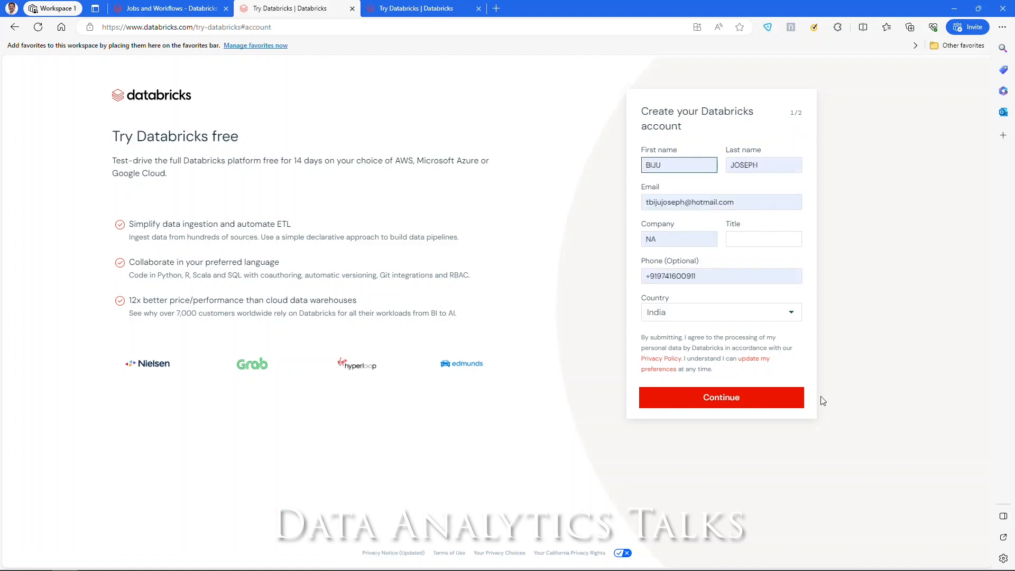
pyautogui.click(759, 241)
pyautogui.write('SE')
pyautogui.click(720, 398)
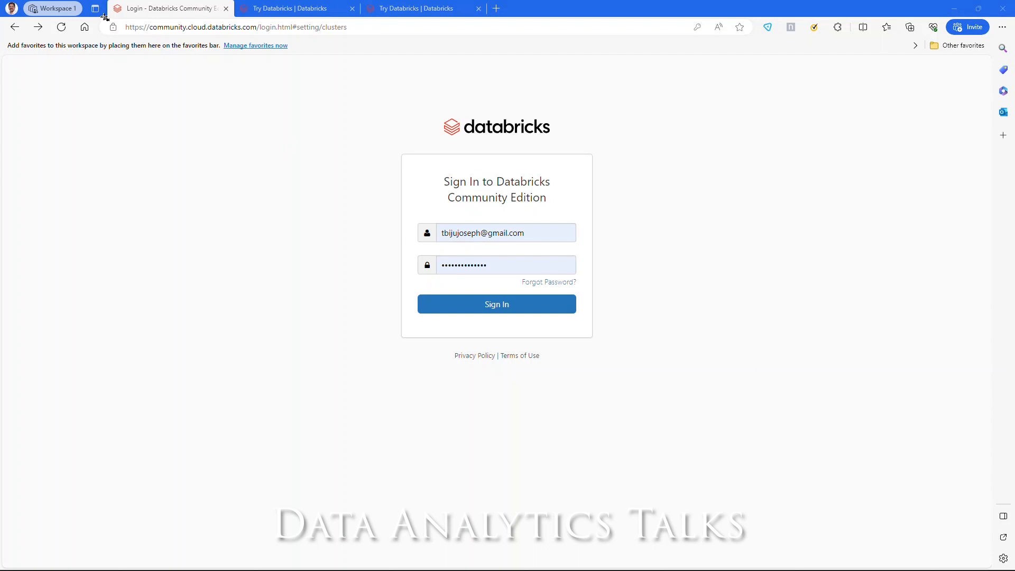
# Sign in to Databricks Community Edition with the prefilled account credentials
pyautogui.moveTo(104, 14)
pyautogui.mouseDown()
pyautogui.moveTo(227, 44)
pyautogui.moveTo(376, 46)
pyautogui.mouseUp()
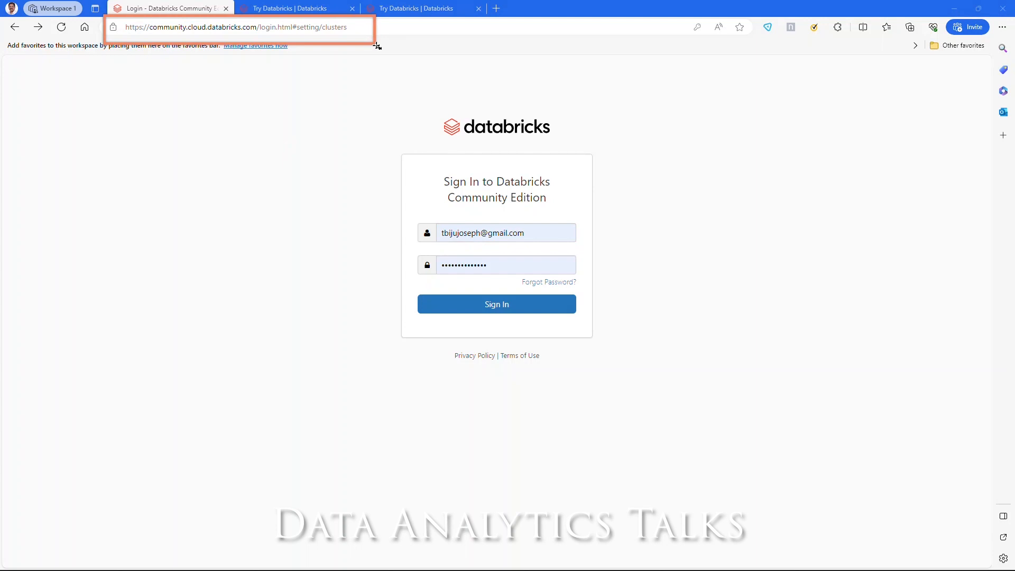
pyautogui.moveTo(367, 109)
pyautogui.mouseDown()
pyautogui.moveTo(537, 355)
pyautogui.moveTo(616, 384)
pyautogui.mouseUp()
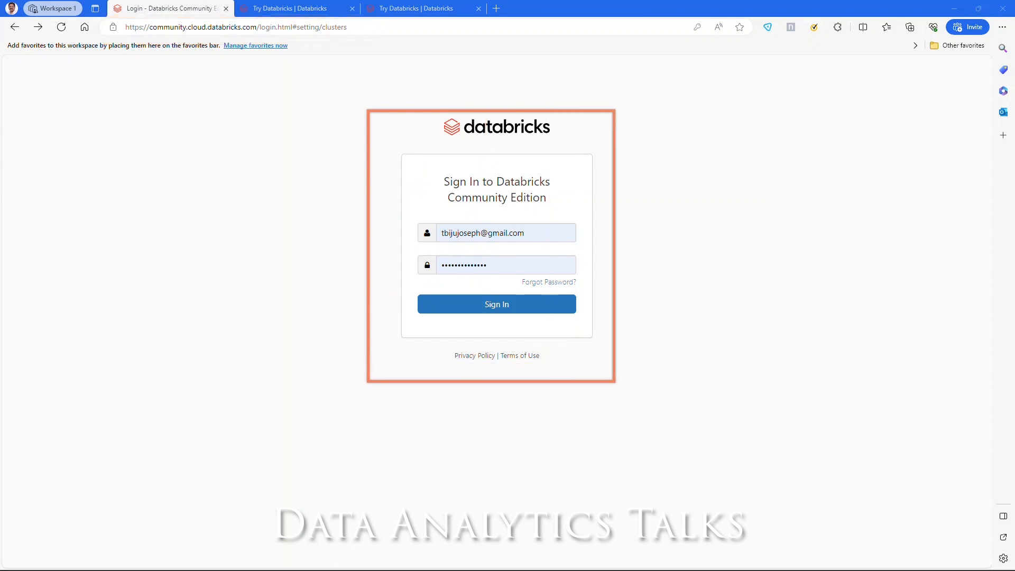
pyautogui.click(489, 304)
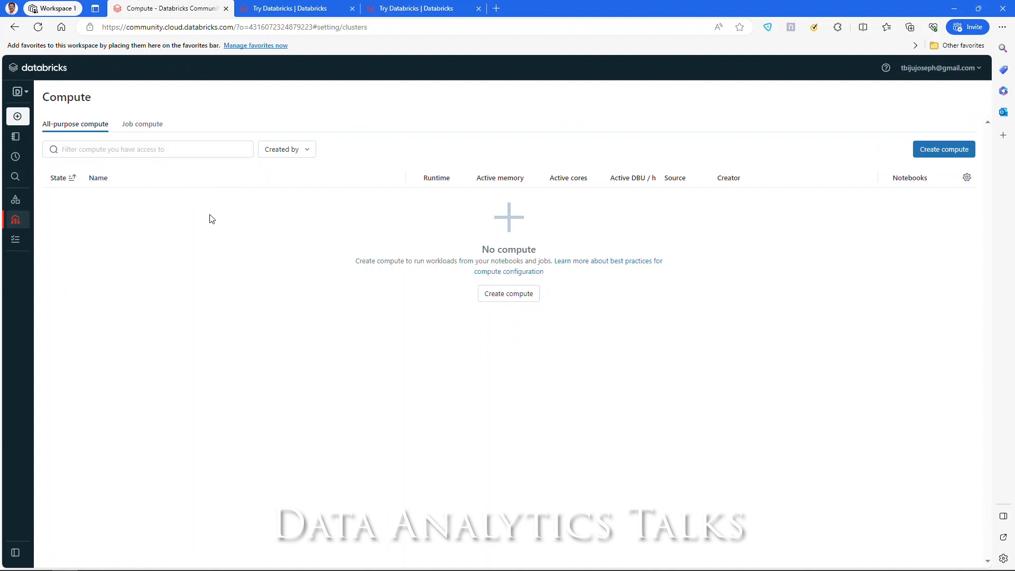
# Open the Workspace browser and examine the actions offered for the root folder, such as Create, Import, Export and Sort
pyautogui.moveTo(17, 116)
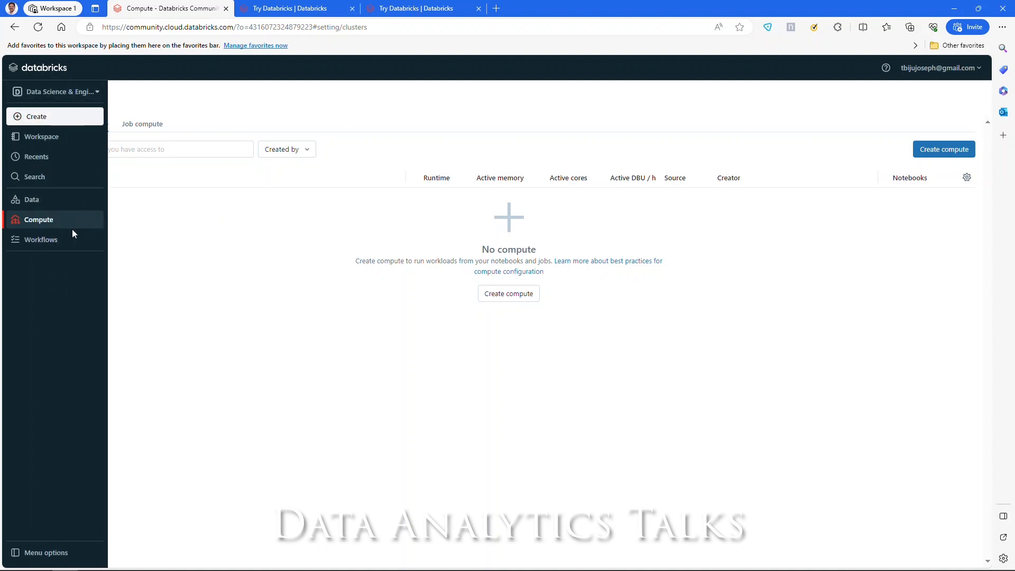
pyautogui.click(47, 138)
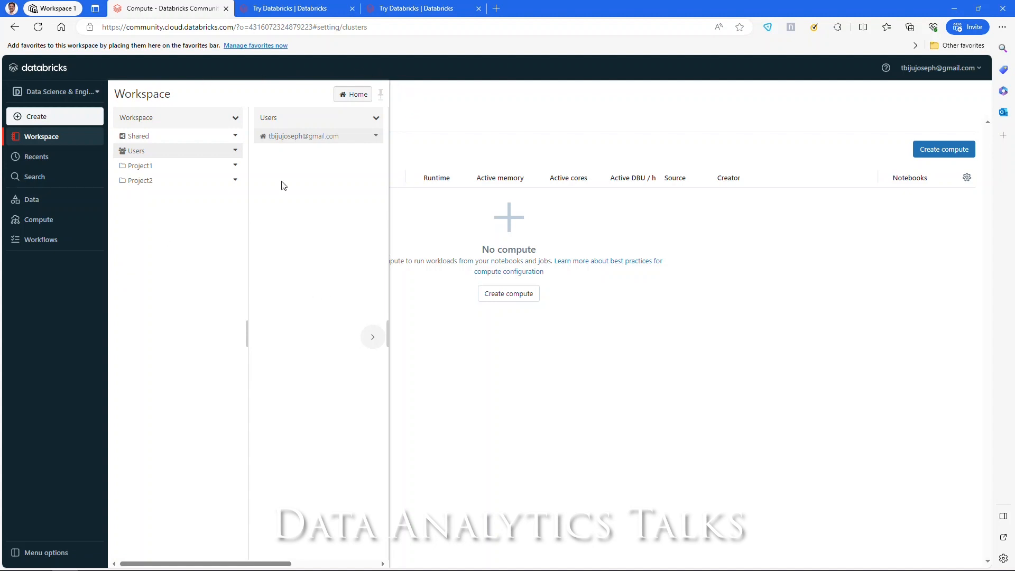
pyautogui.click(235, 119)
pyautogui.moveTo(245, 137)
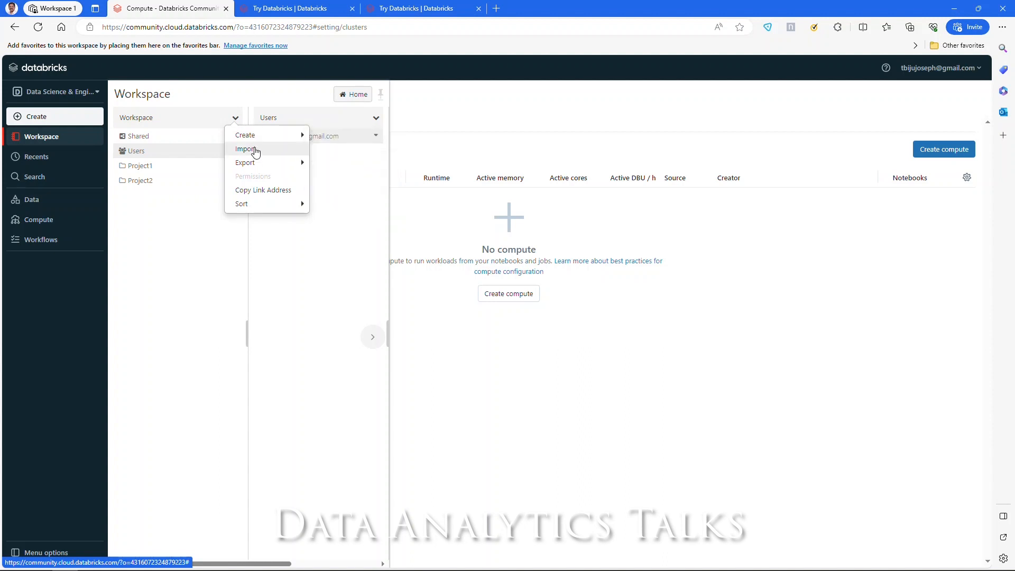
pyautogui.moveTo(259, 164)
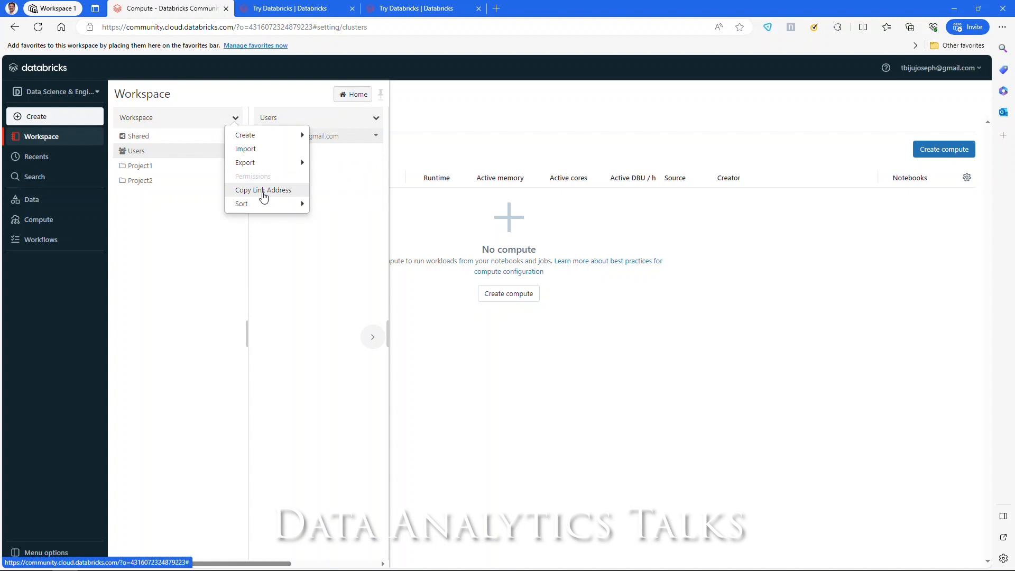
pyautogui.moveTo(254, 209)
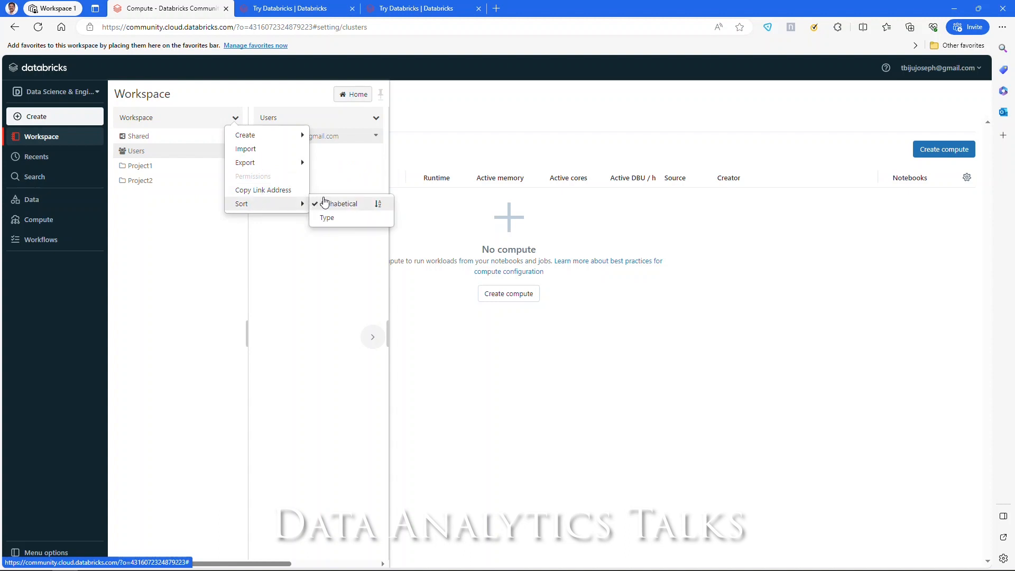
pyautogui.click(209, 108)
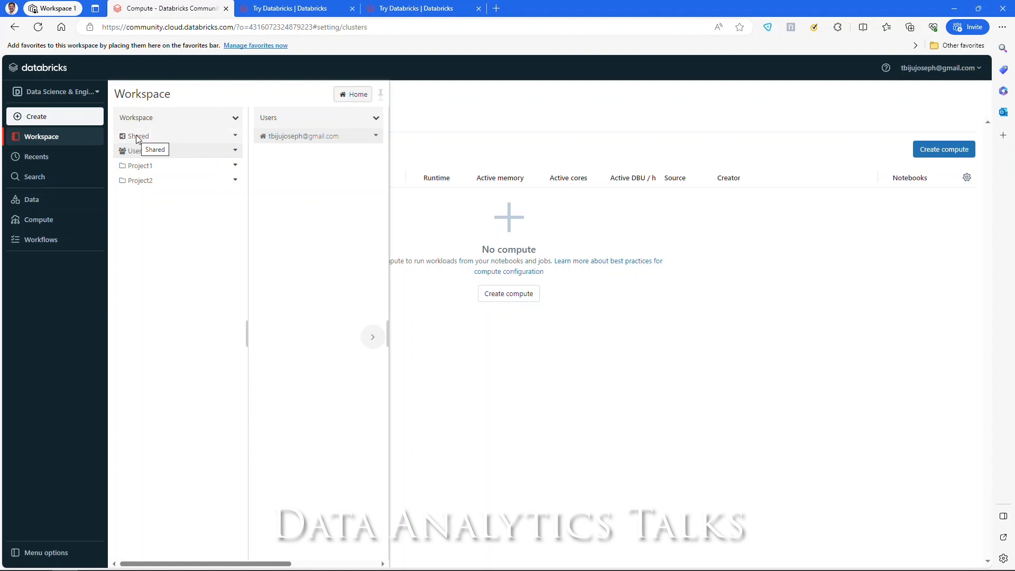
# Create a notebook in the Shared folder and name it "shared notebook"
pyautogui.click(236, 137)
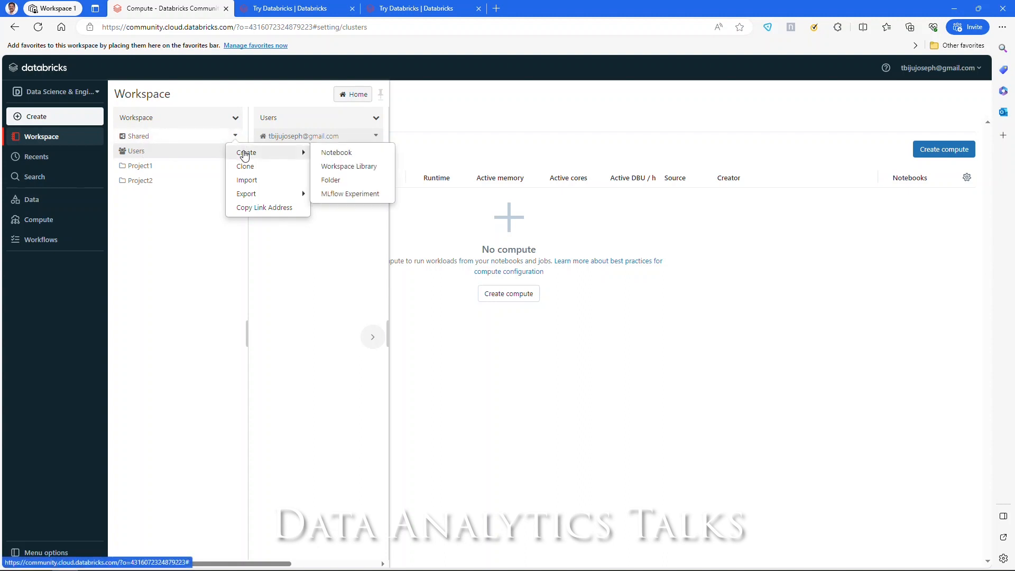
pyautogui.click(341, 157)
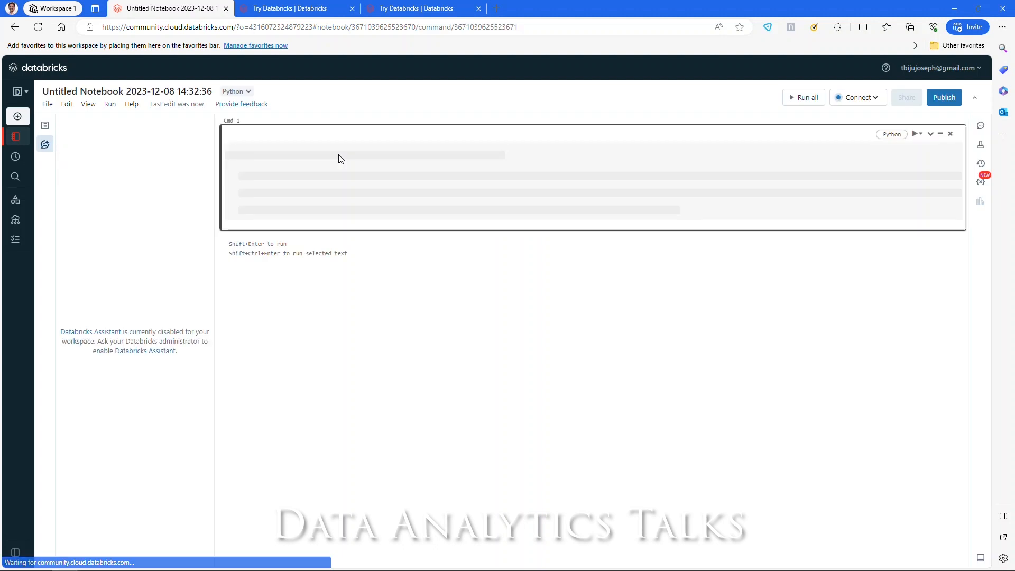
pyautogui.click(106, 90)
pyautogui.write('shared ')
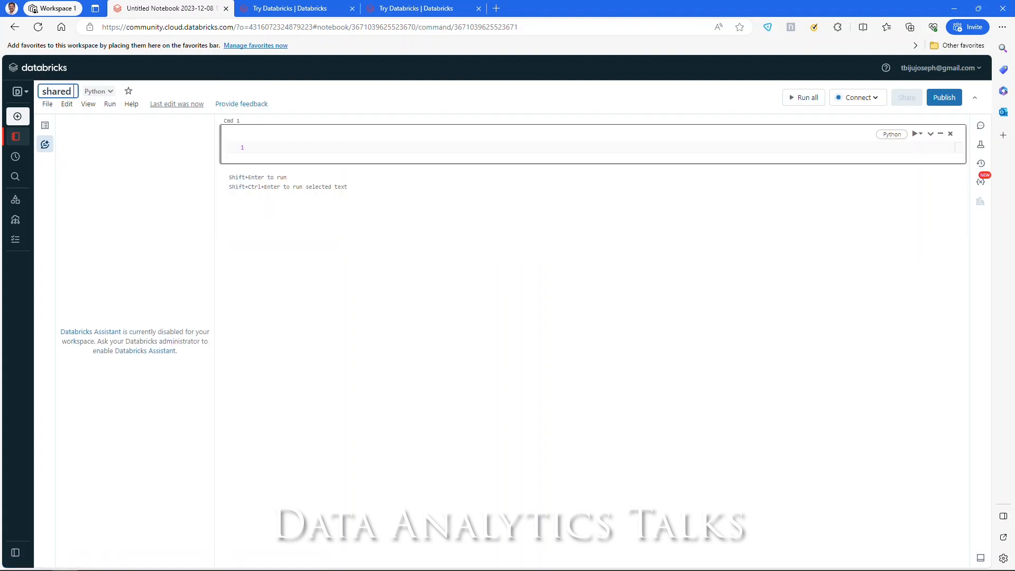
pyautogui.write('nptebook')
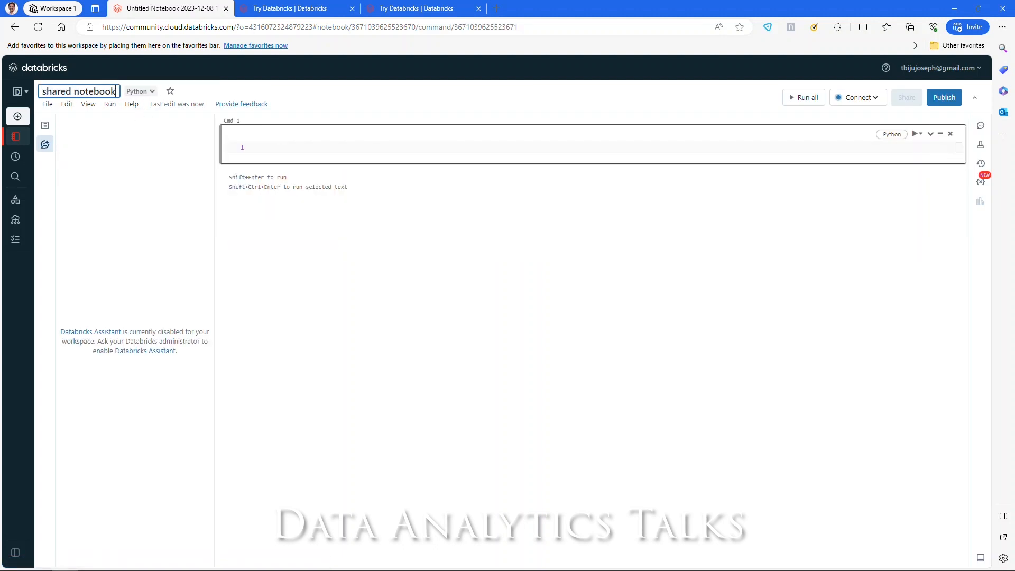
pyautogui.press('Return')
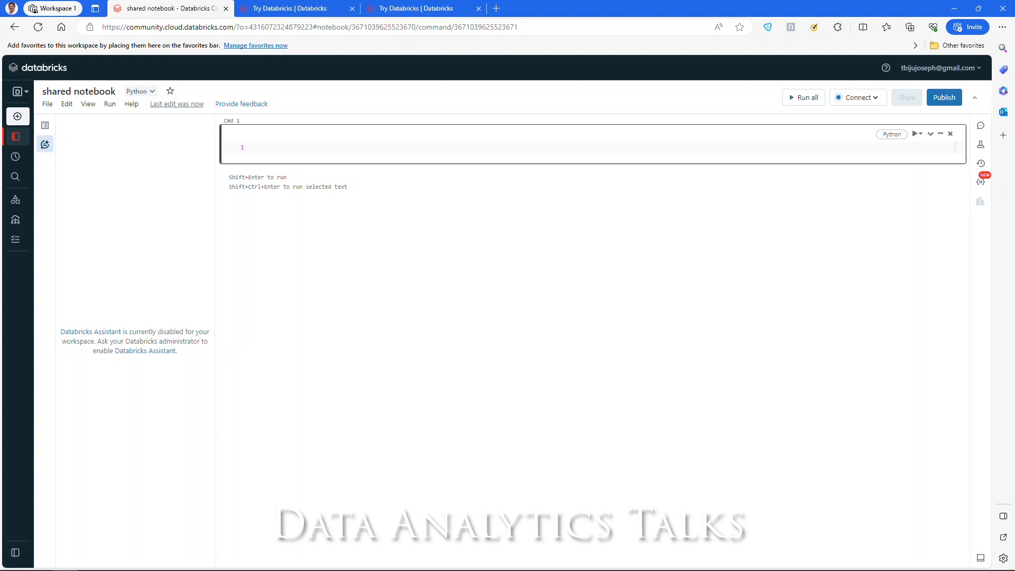
# Inspect the contents of the Shared folder and the Users folder in the Workspace browser
pyautogui.click(33, 136)
pyautogui.click(158, 139)
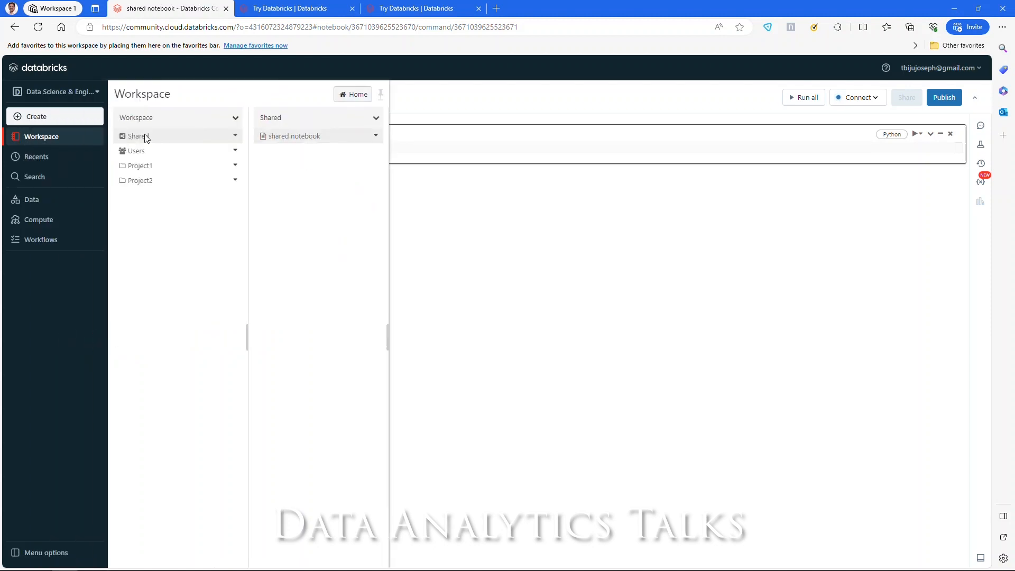
pyautogui.click(147, 137)
pyautogui.click(143, 137)
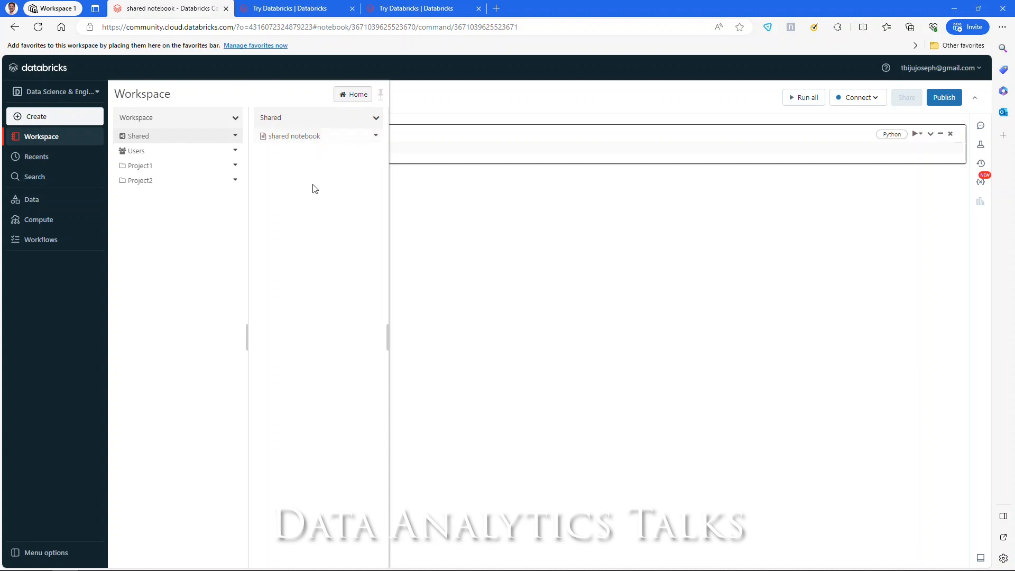
pyautogui.click(138, 153)
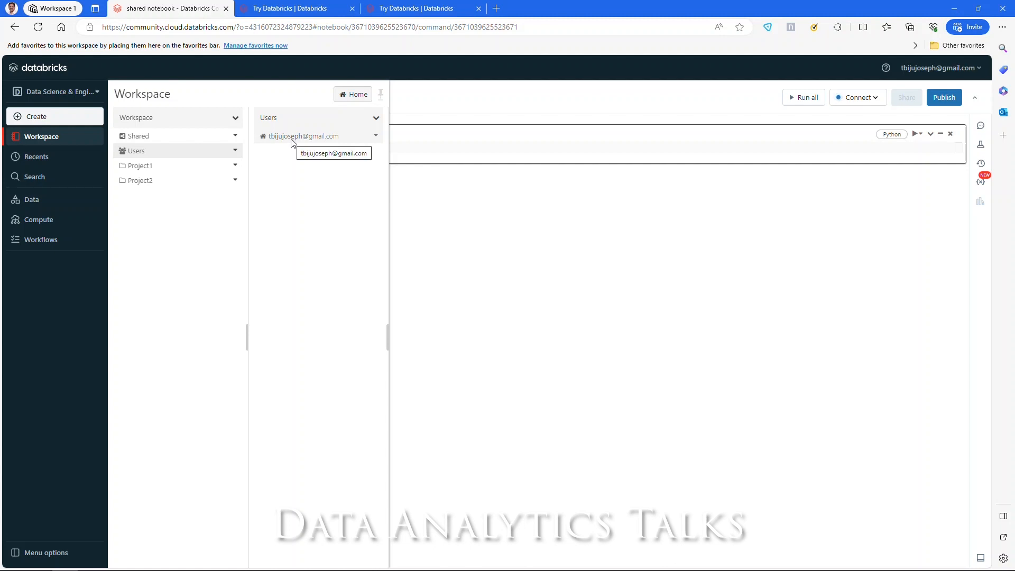
# Inspect the notebooks in the user's home folder and the actions offered for it, such as Create, Clone, Import and Export
pyautogui.click(323, 140)
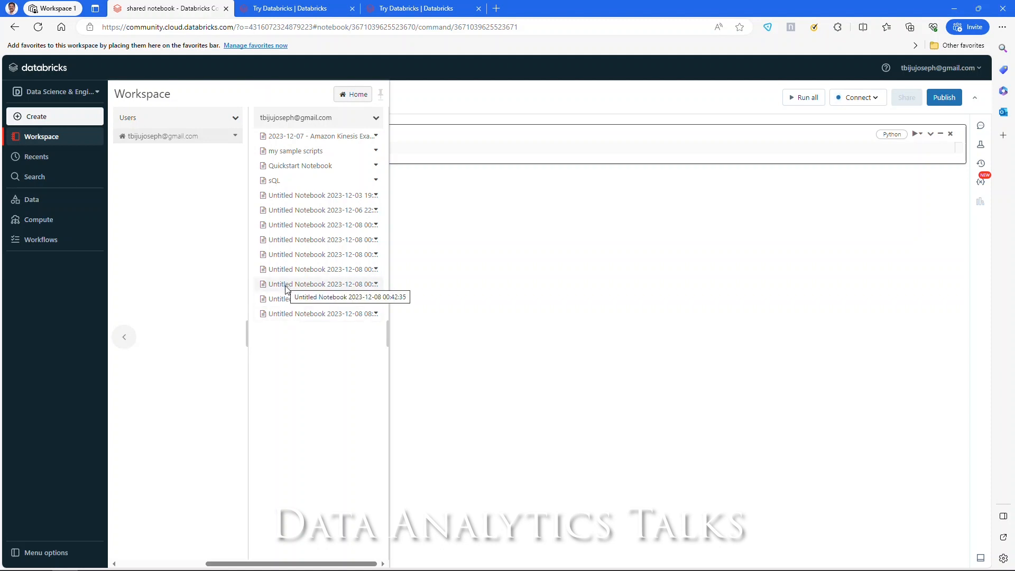
pyautogui.click(375, 117)
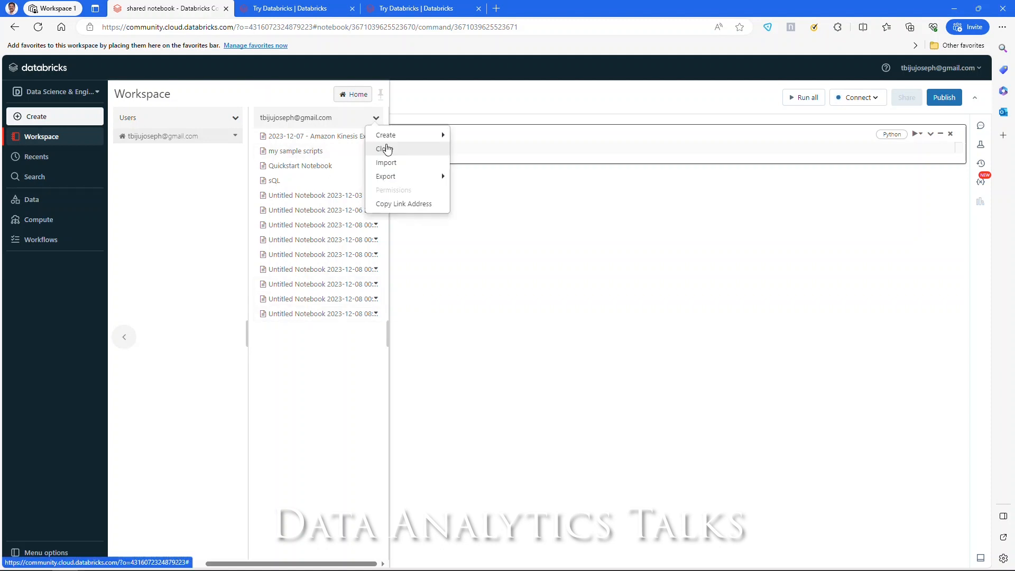
pyautogui.moveTo(394, 139)
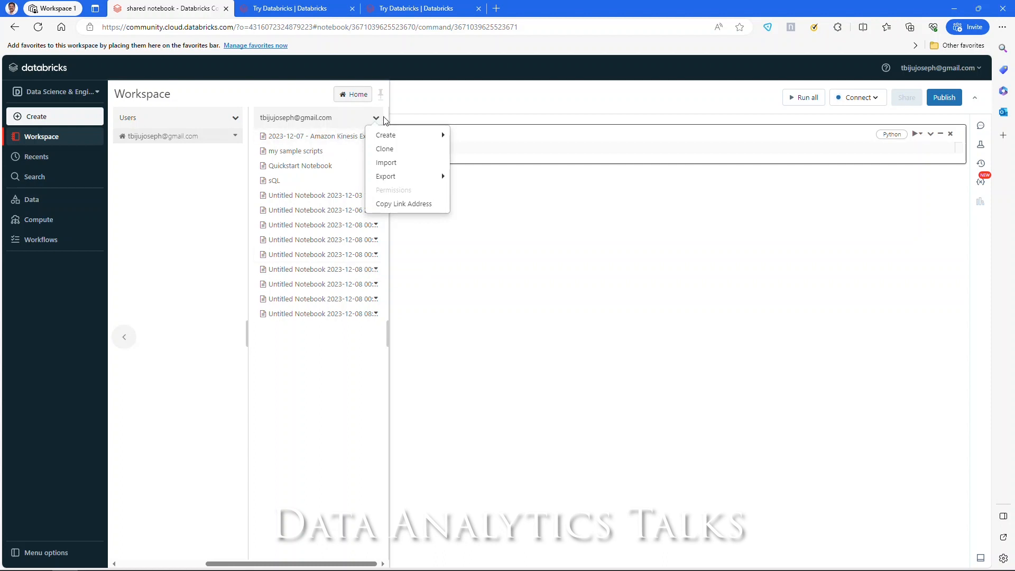
pyautogui.click(126, 338)
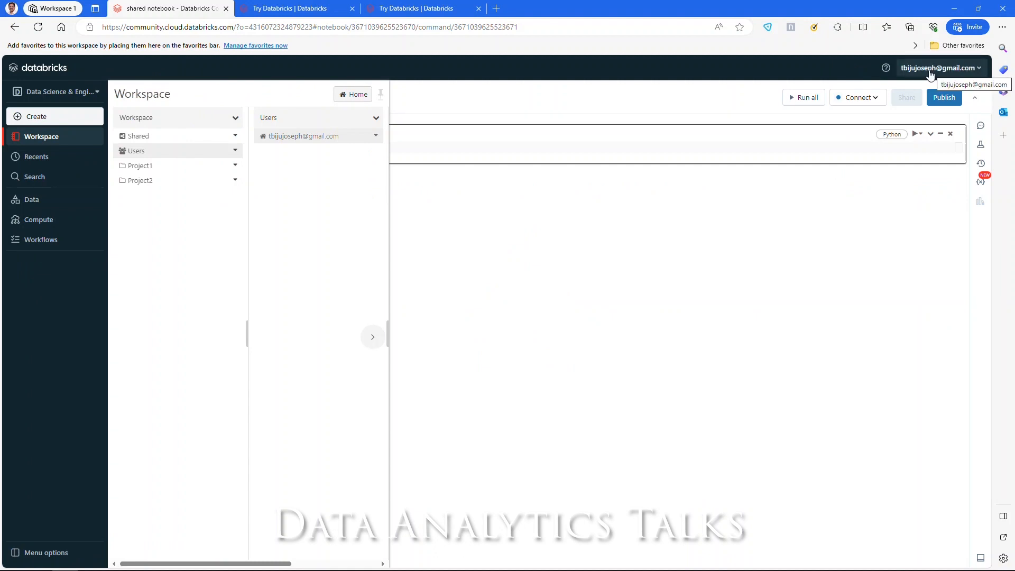
# Open the User Settings and review the account and password options and the Git integration options
pyautogui.click(978, 68)
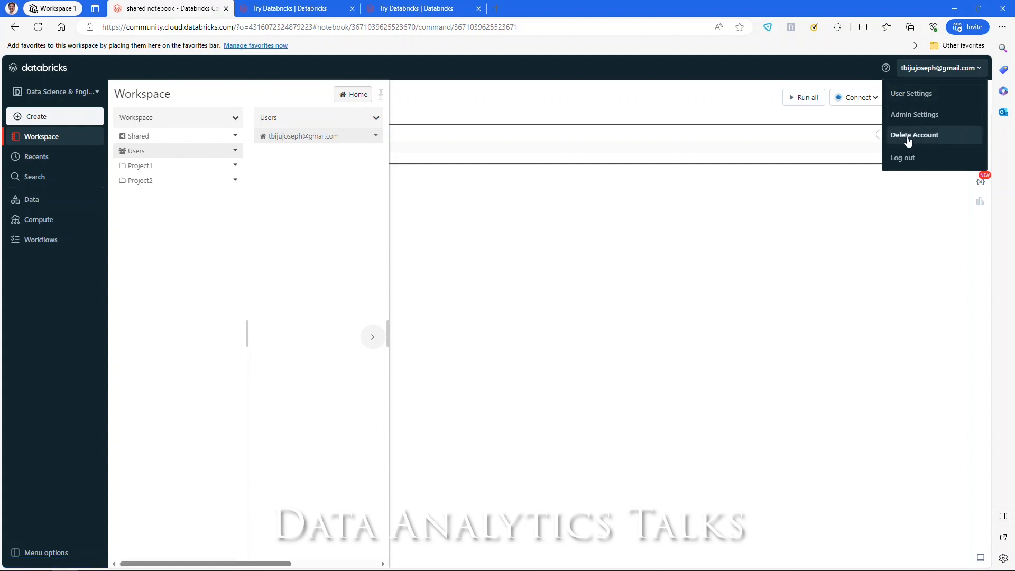
pyautogui.click(912, 95)
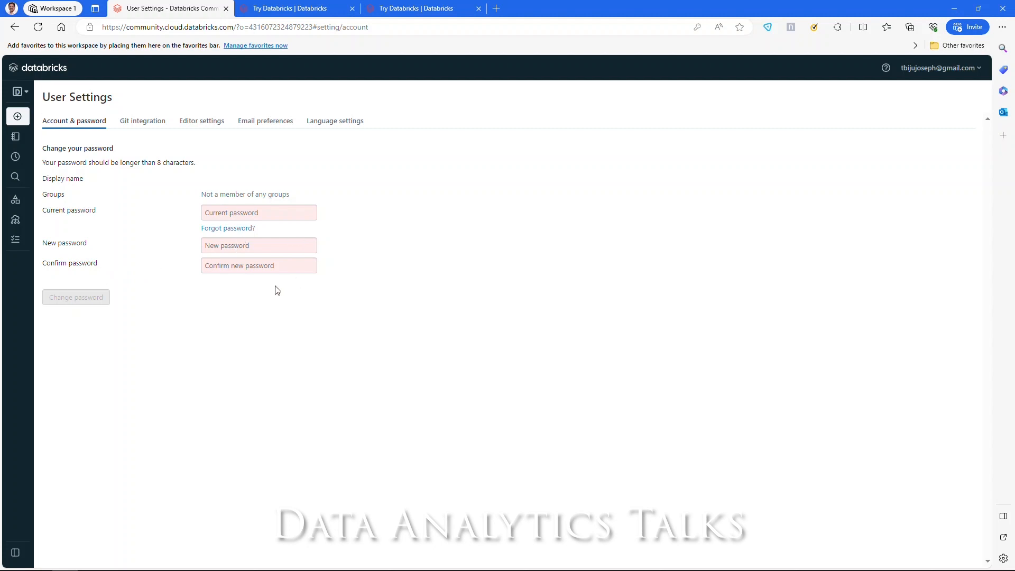
pyautogui.click(139, 126)
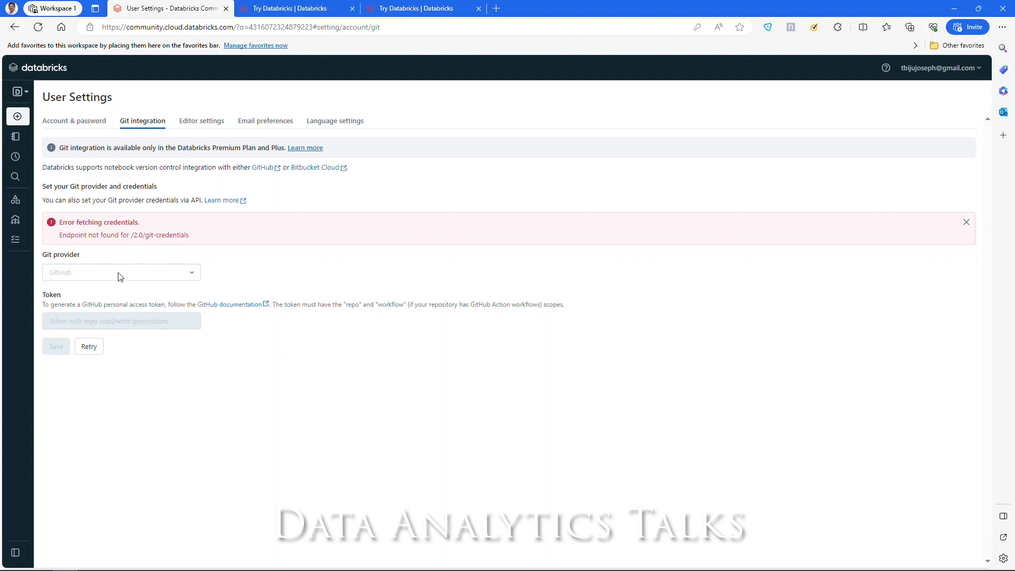
# Examine the general and code editor options in the Editor settings of the User Settings
pyautogui.click(199, 123)
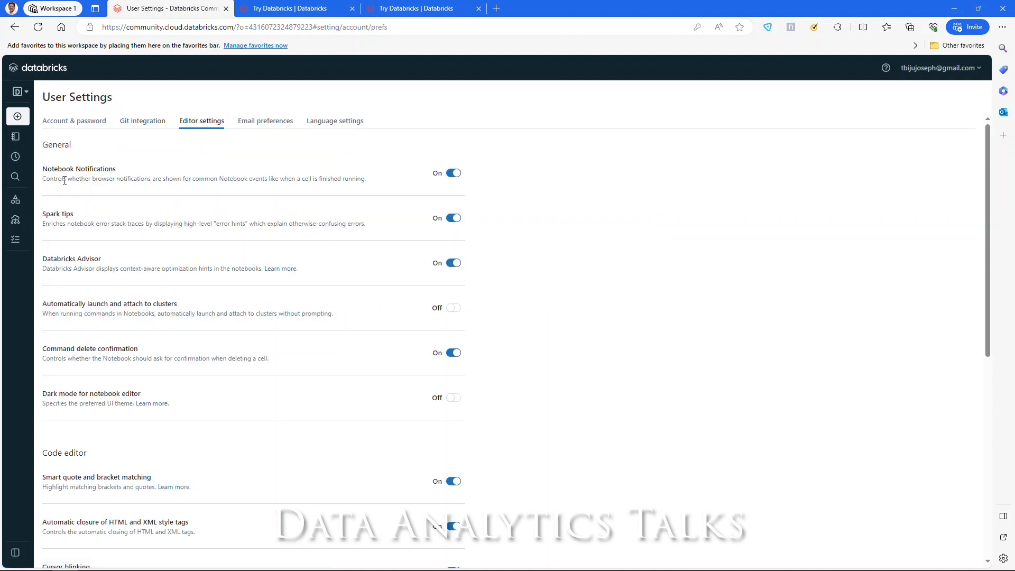
pyautogui.scroll(-1, 90, 237)
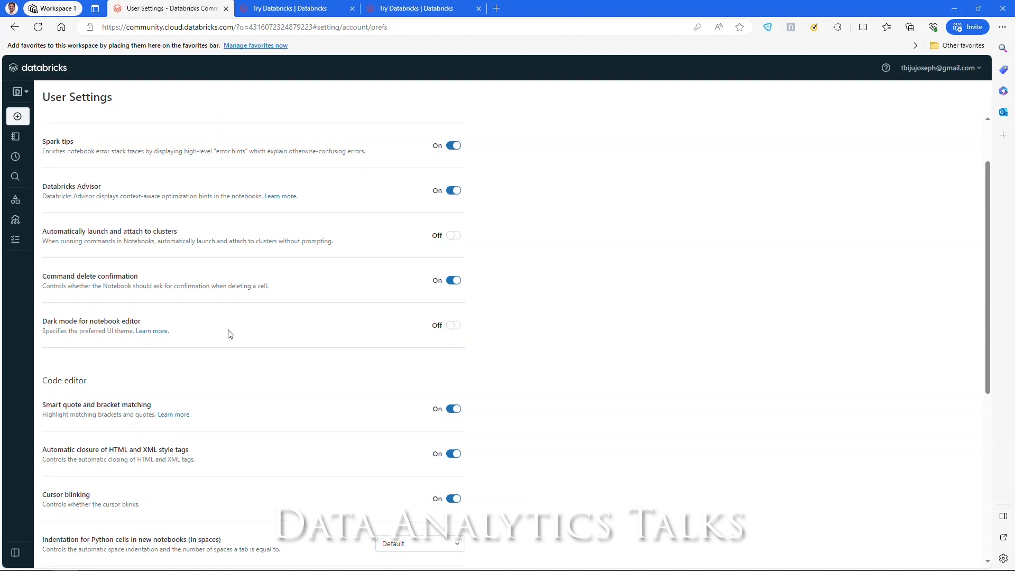
pyautogui.scroll(-2, 216, 354)
pyautogui.scroll(-3, 143, 317)
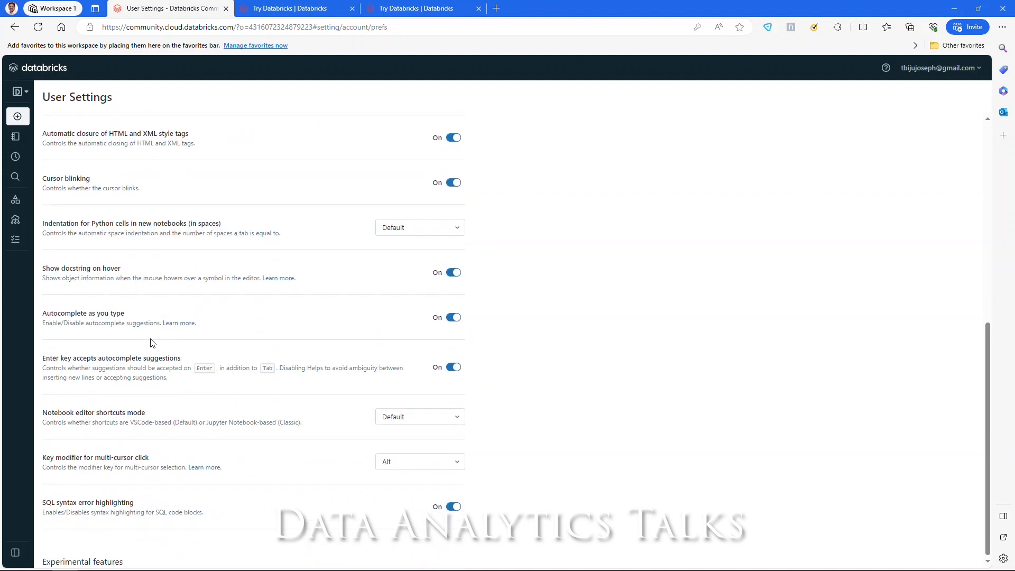
pyautogui.scroll(5, 185, 375)
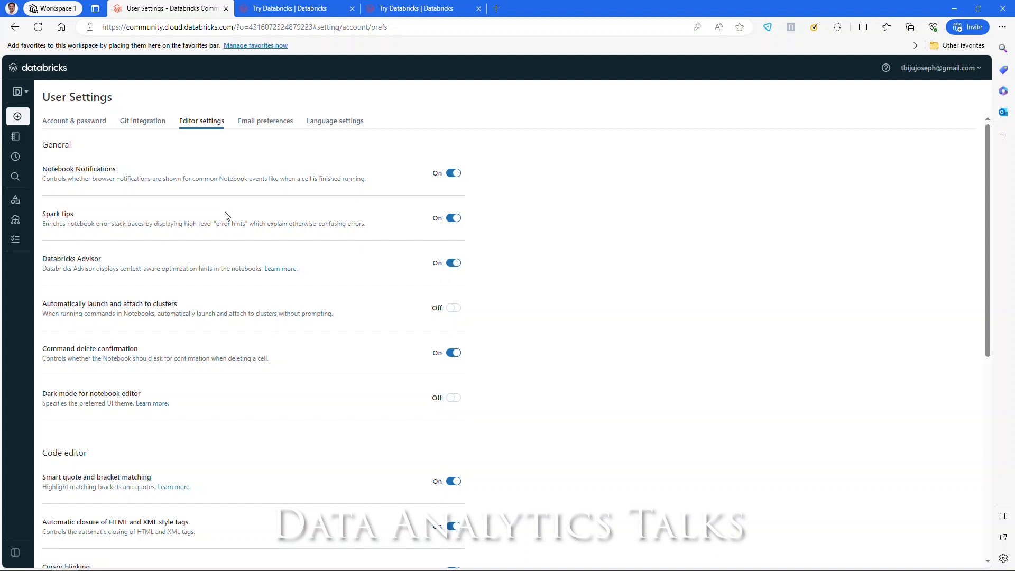
# Review the email preferences and the languages offered in the Language settings
pyautogui.click(274, 126)
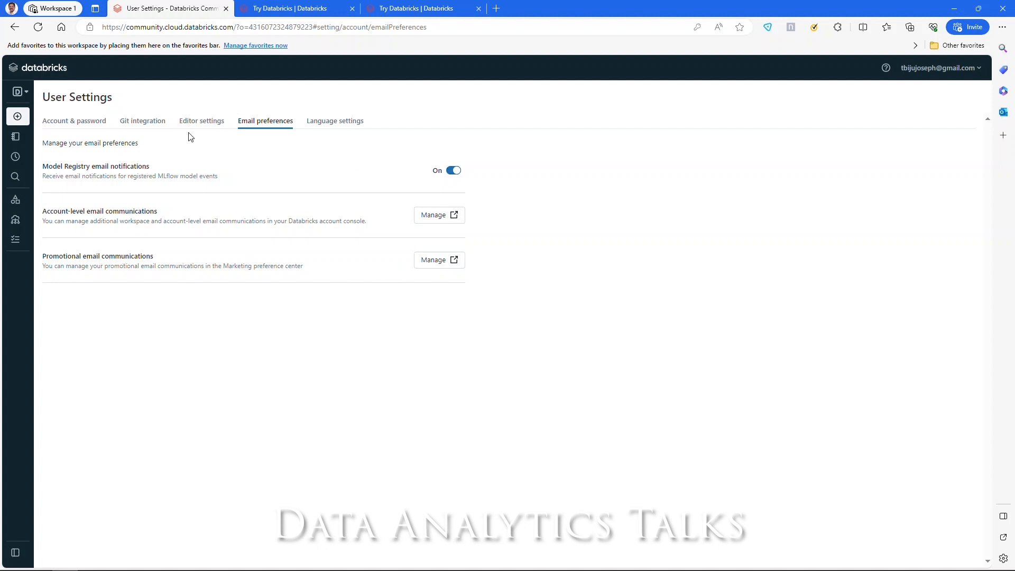
pyautogui.click(322, 123)
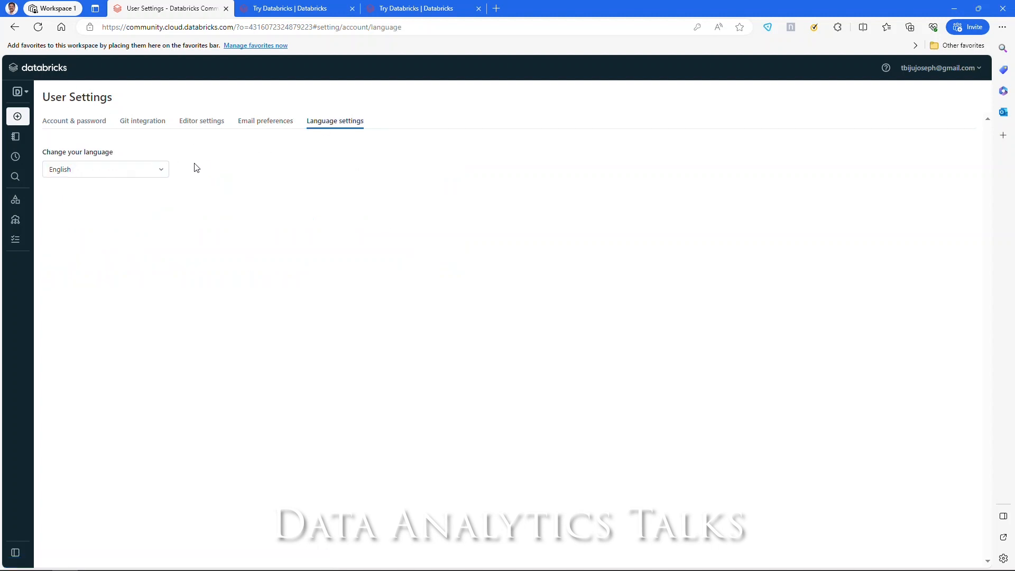
pyautogui.click(161, 171)
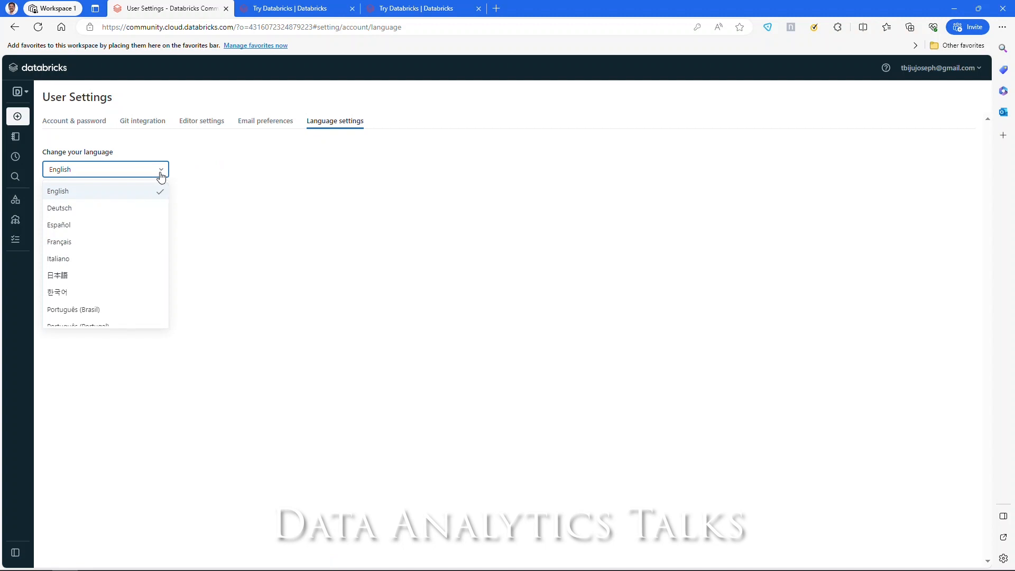
pyautogui.scroll(-2, 76, 279)
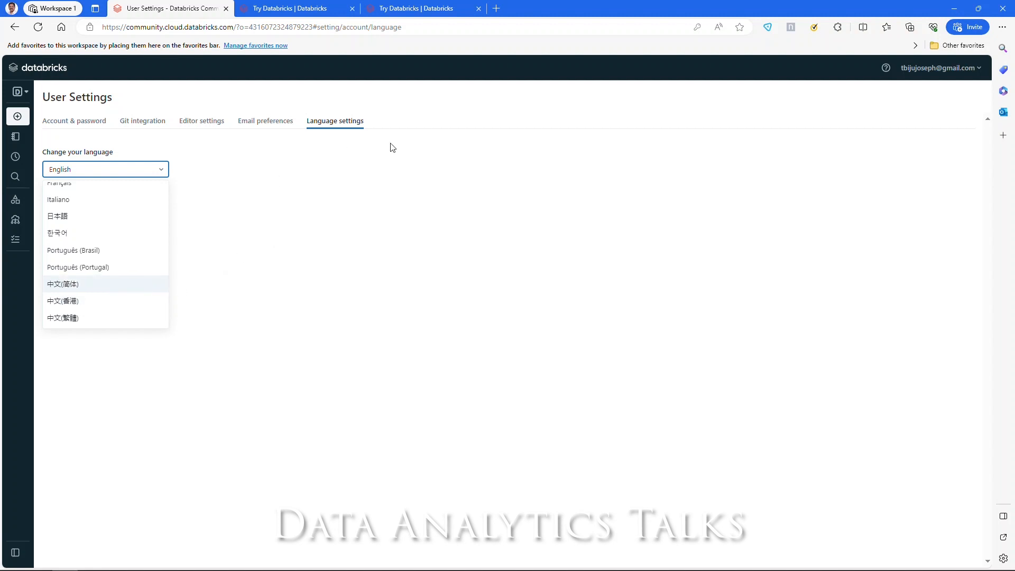
# Open the Admin Settings and review the users, global init scripts and workspace settings
pyautogui.click(962, 78)
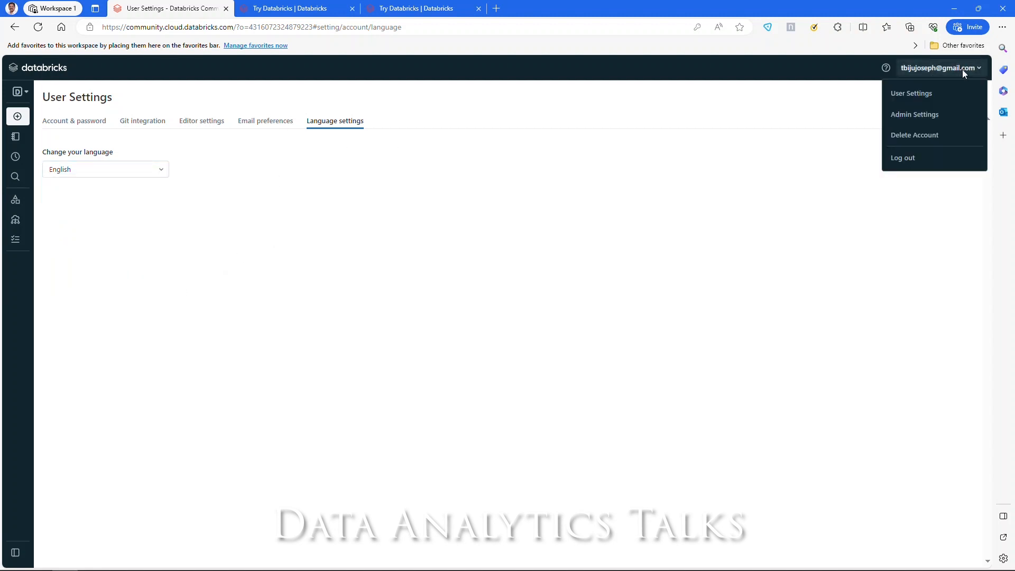
pyautogui.click(930, 114)
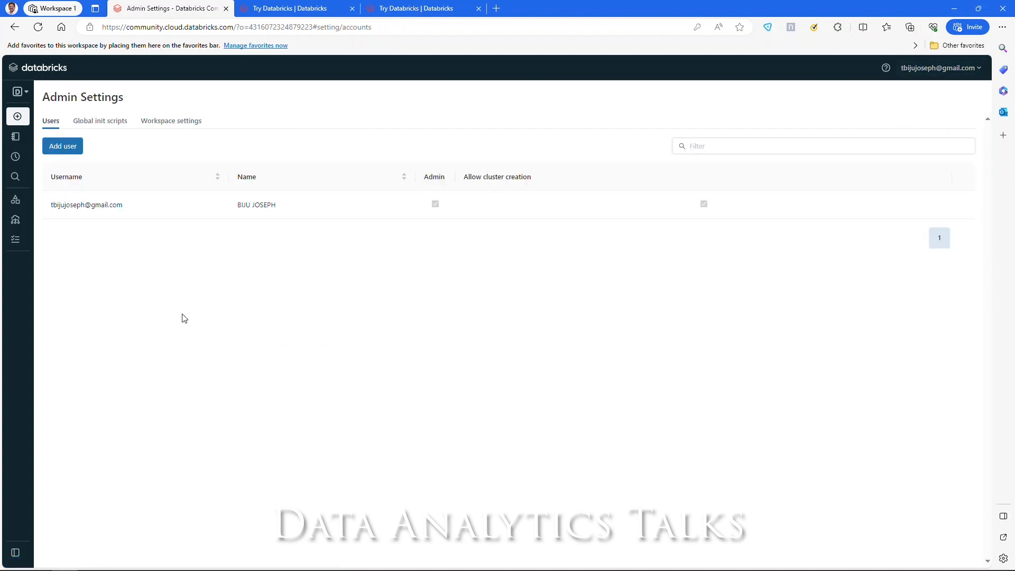
pyautogui.click(107, 126)
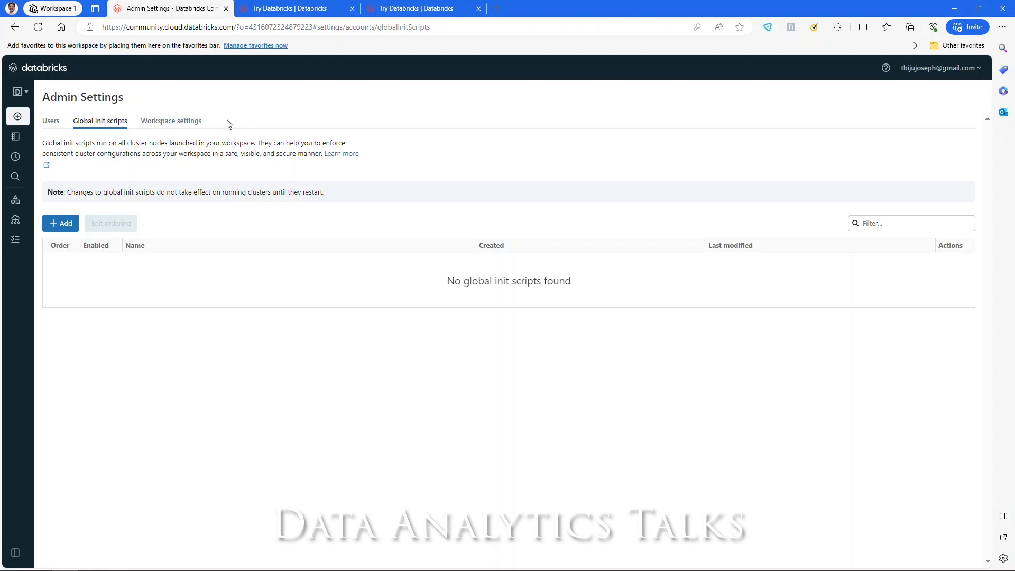
pyautogui.click(181, 123)
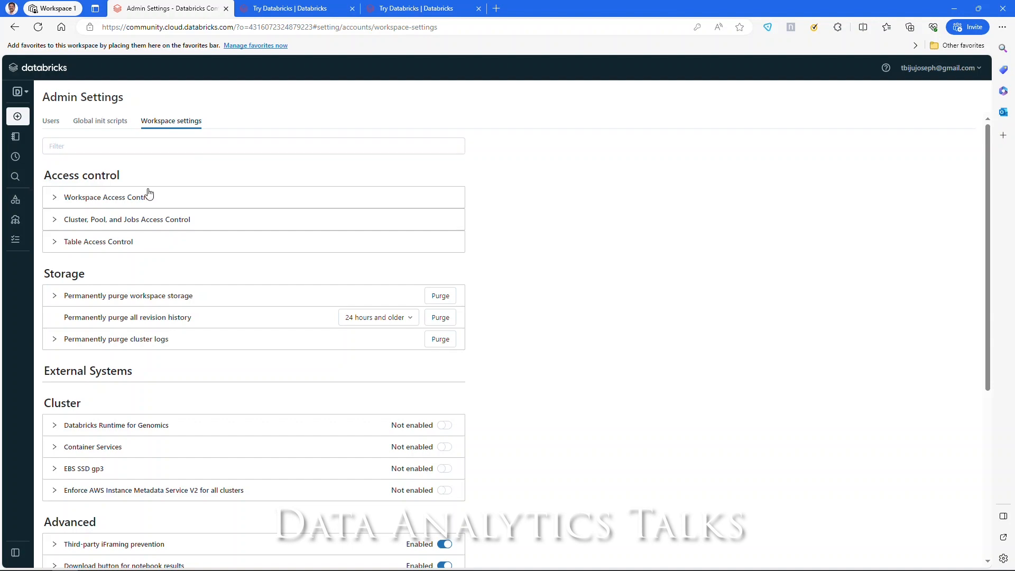
pyautogui.scroll(-5, 114, 290)
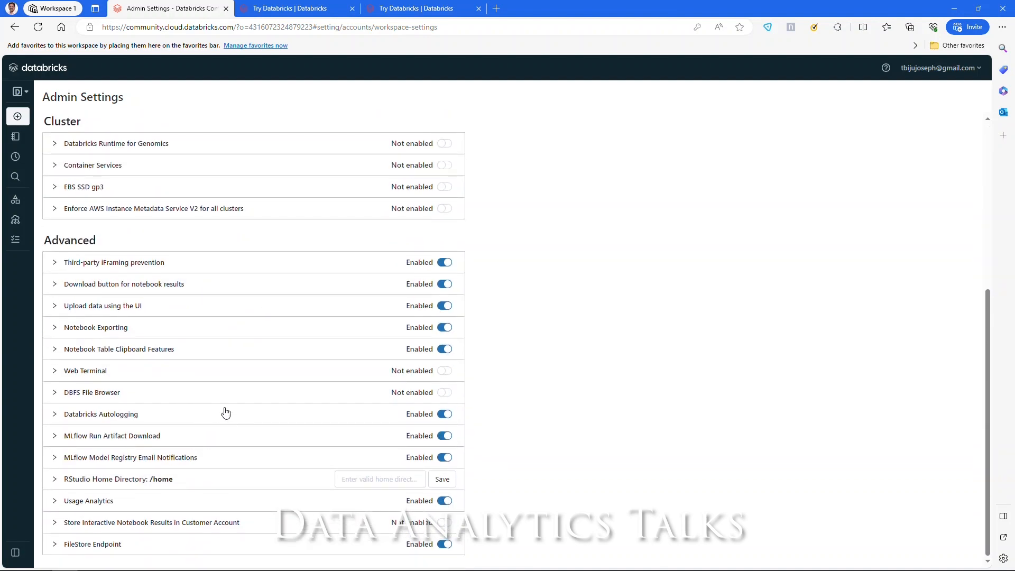
pyautogui.scroll(5, 224, 410)
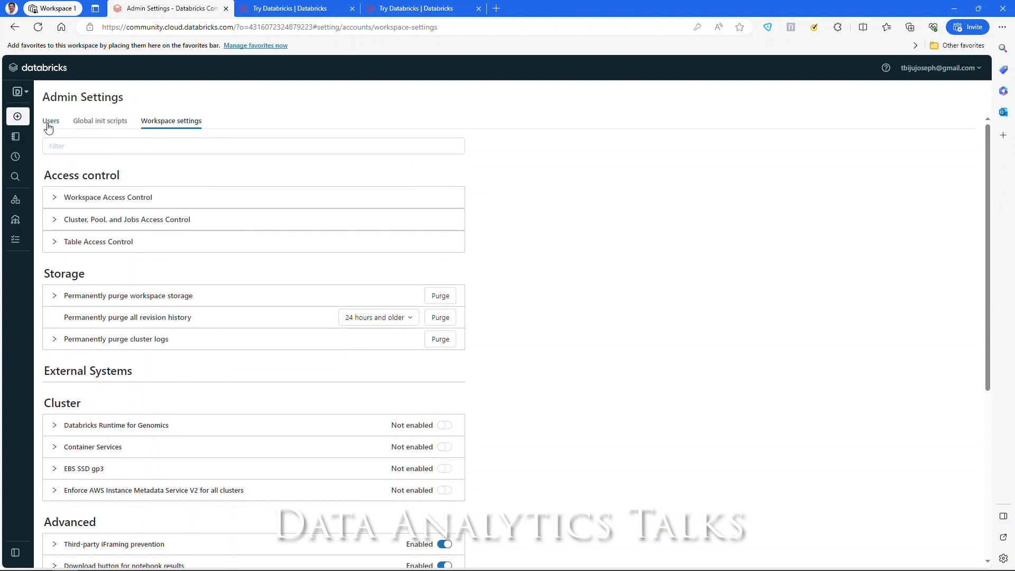
# Check the account menu for its remaining options, such as Delete Account and Log out
pyautogui.click(975, 72)
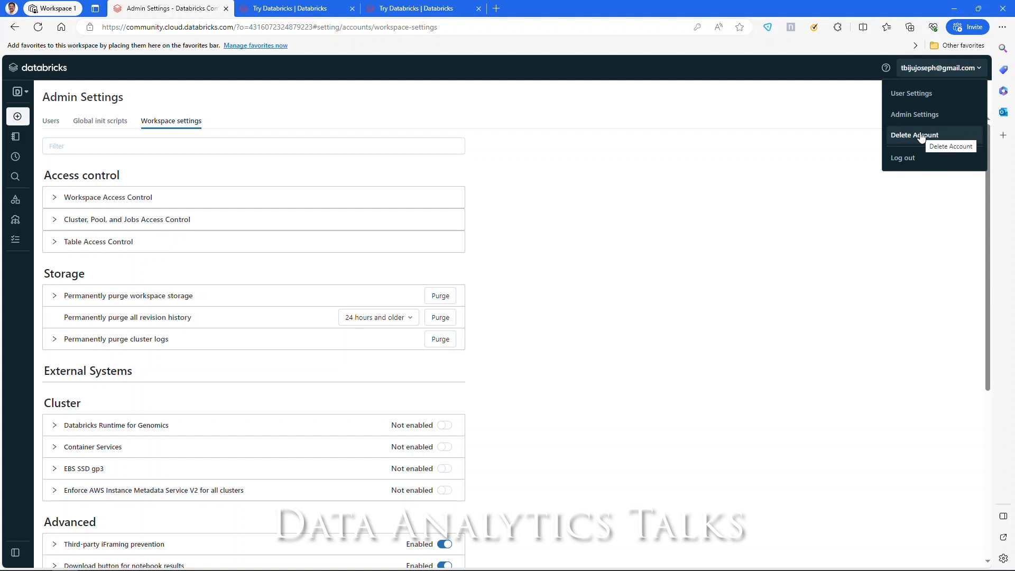
pyautogui.click(772, 264)
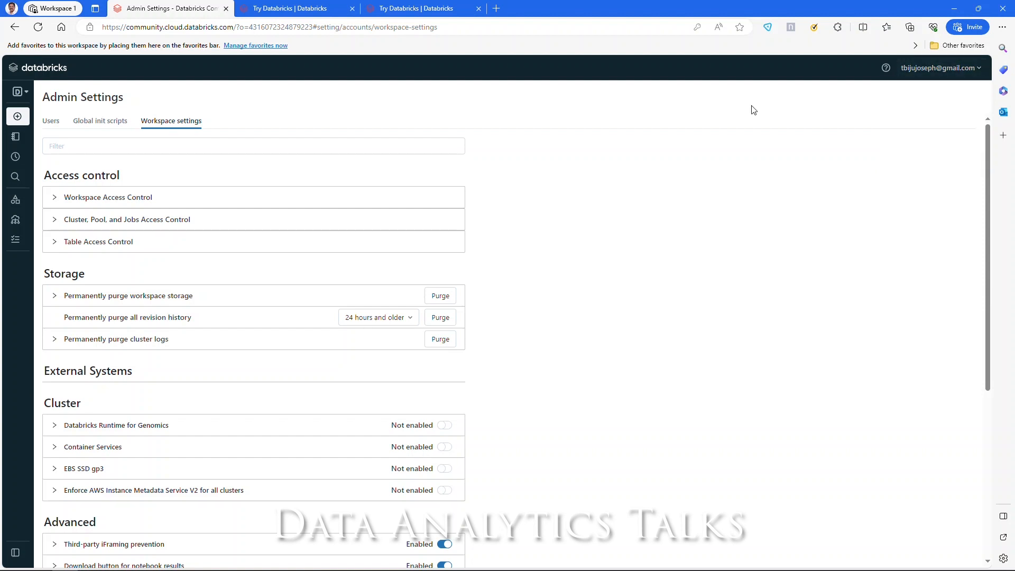
pyautogui.click(979, 71)
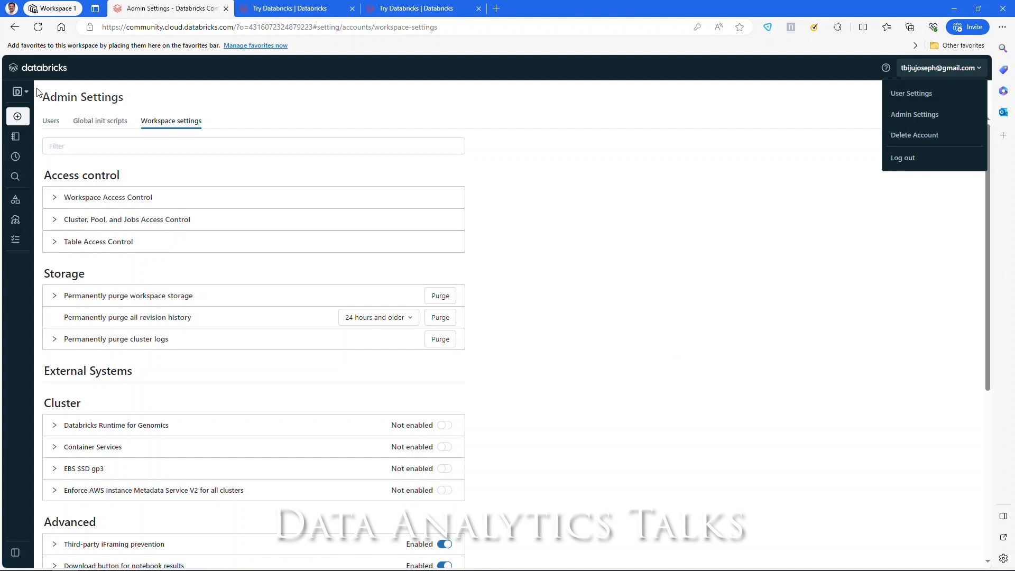
# Create a folder named "datsdemofiles" in the root of the Workspace
pyautogui.moveTo(26, 124)
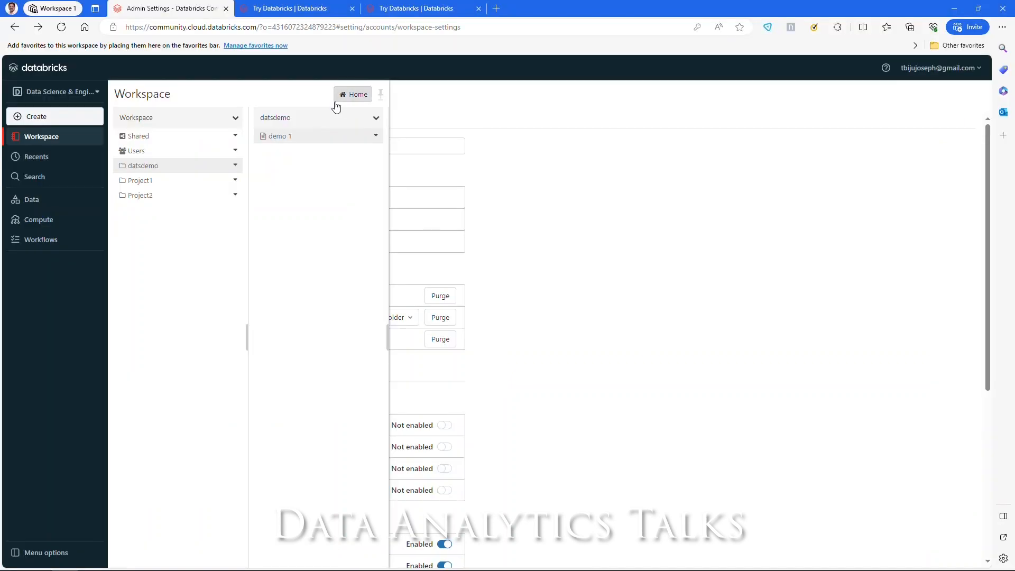
pyautogui.click(62, 139)
pyautogui.click(62, 140)
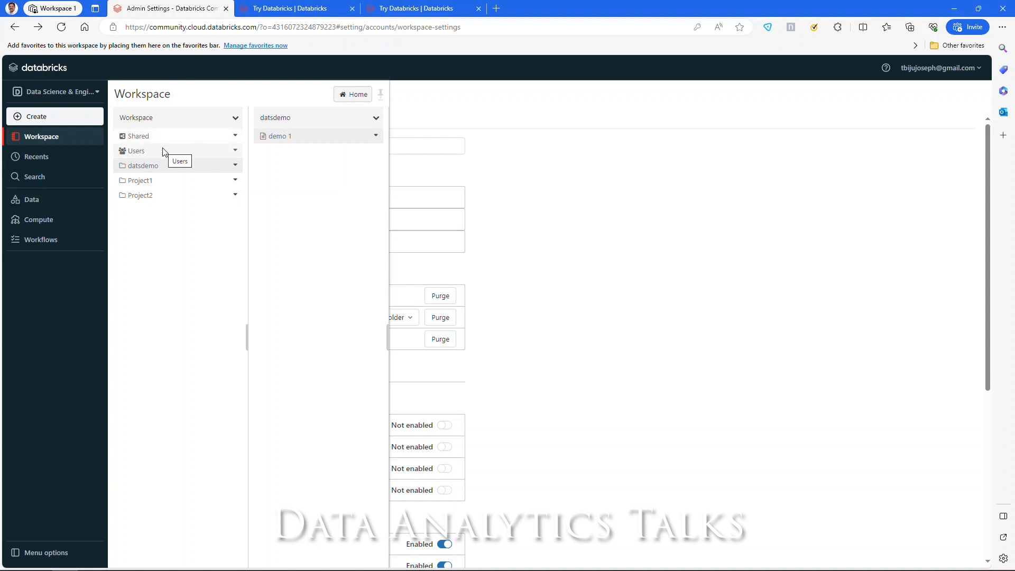
pyautogui.click(235, 118)
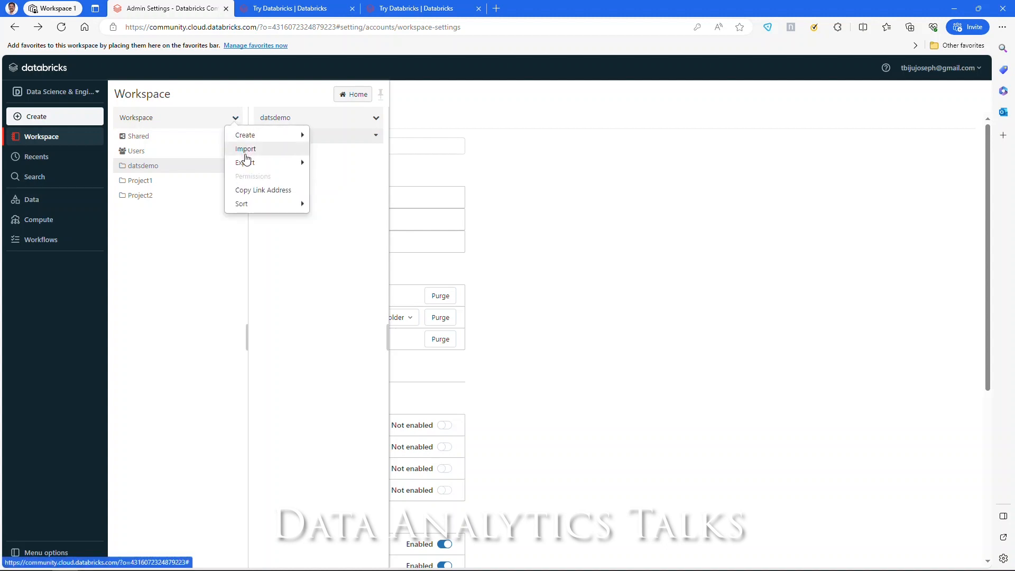
pyautogui.moveTo(247, 132)
pyautogui.click(341, 163)
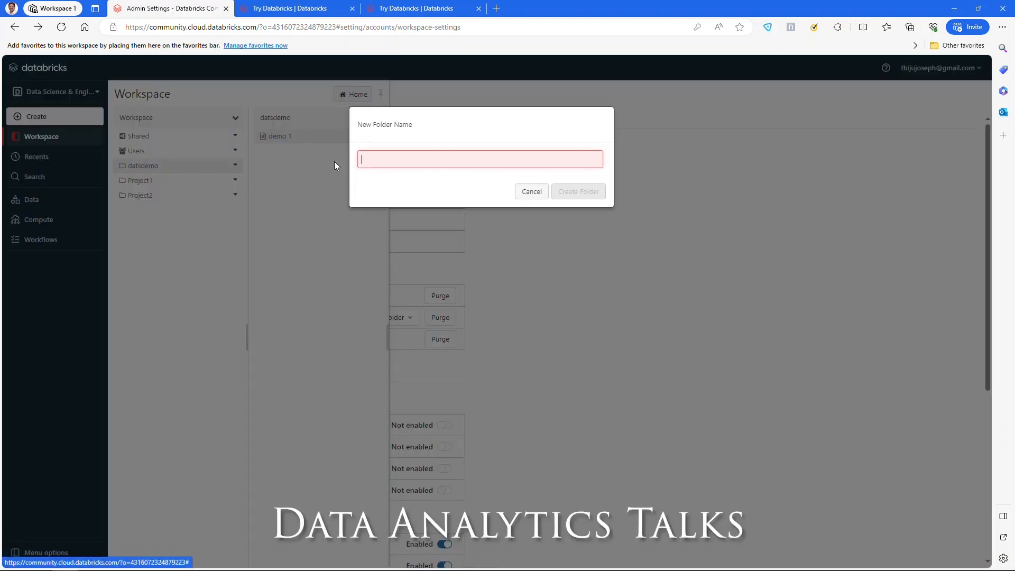
pyautogui.write('datsde')
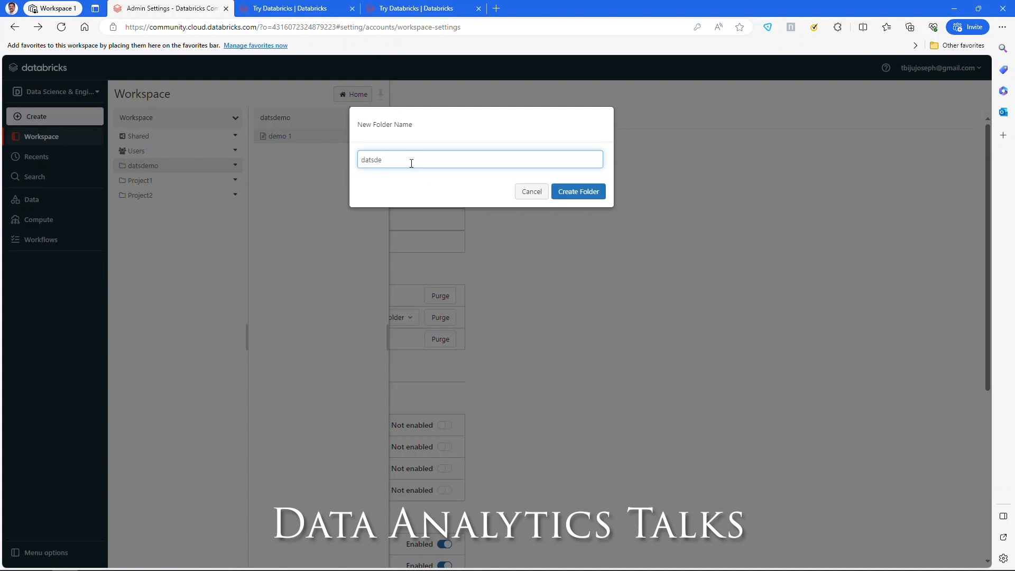
pyautogui.write('mofiles')
pyautogui.moveTo(412, 163); pyautogui.dragTo(352, 165)
pyautogui.click(581, 193)
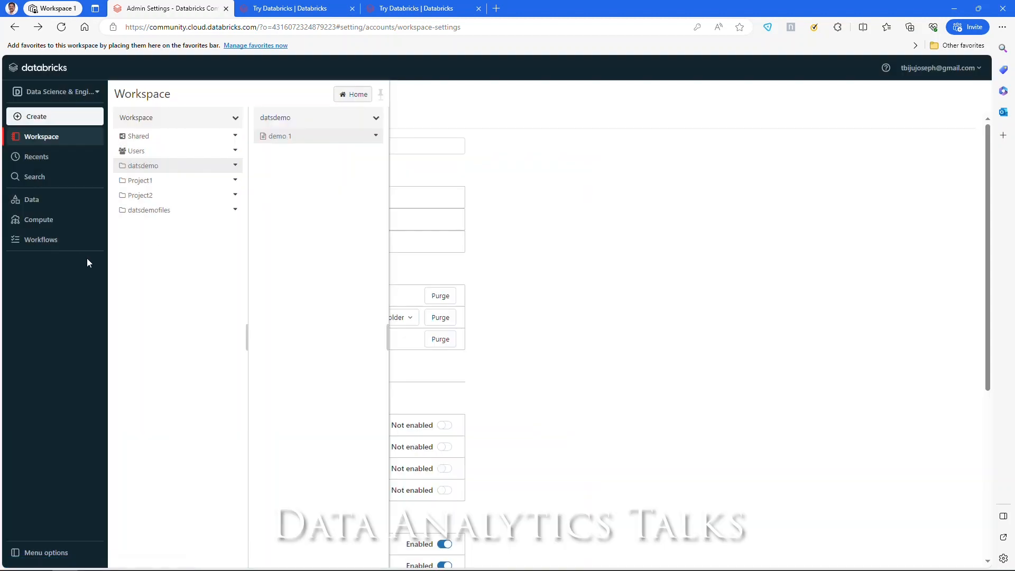
# Review the actions offered for the datsdemofiles folder and create a new notebook inside it
pyautogui.click(238, 213)
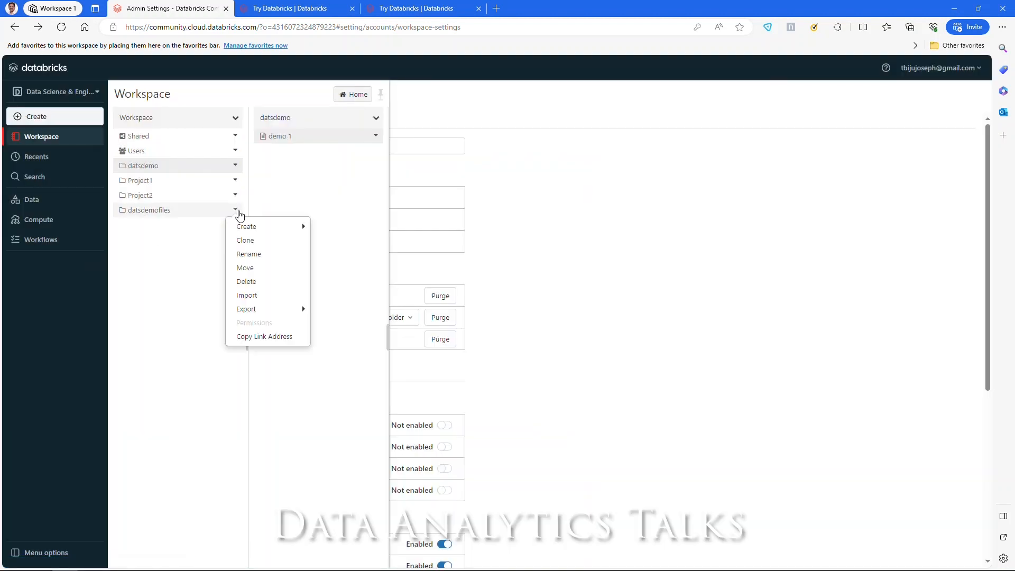
pyautogui.moveTo(243, 225)
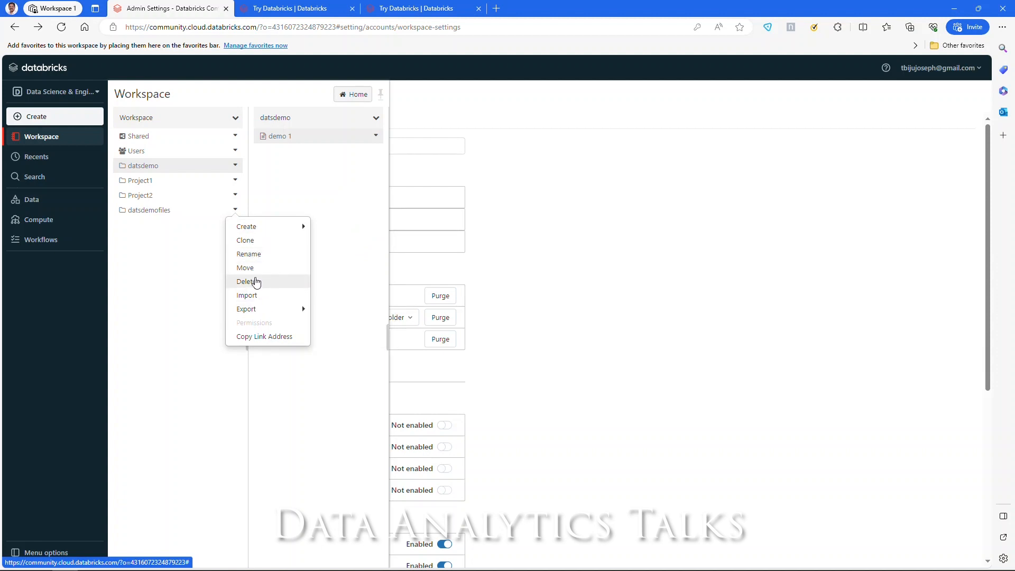
pyautogui.moveTo(263, 313)
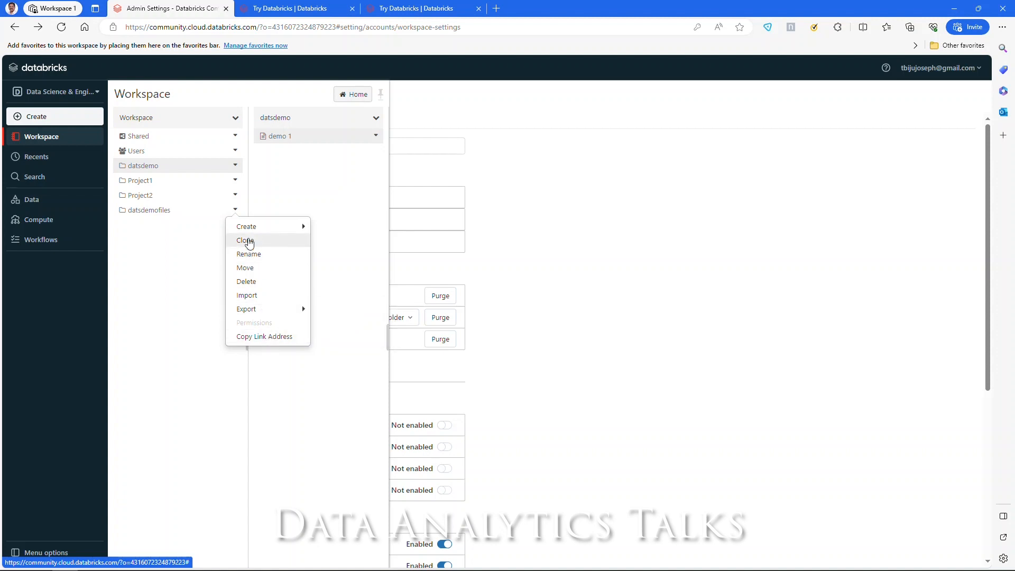
pyautogui.moveTo(249, 229)
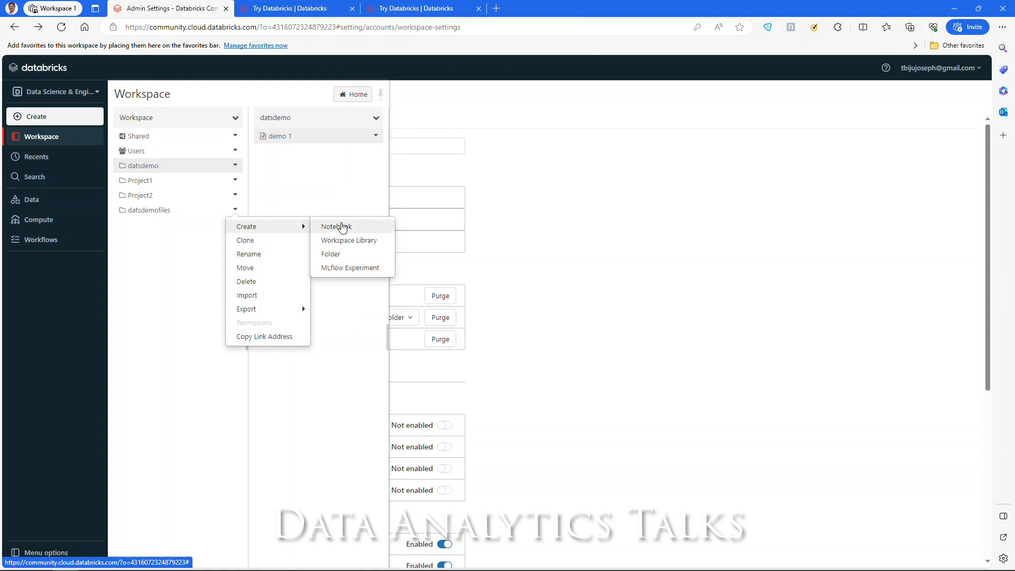
pyautogui.click(342, 227)
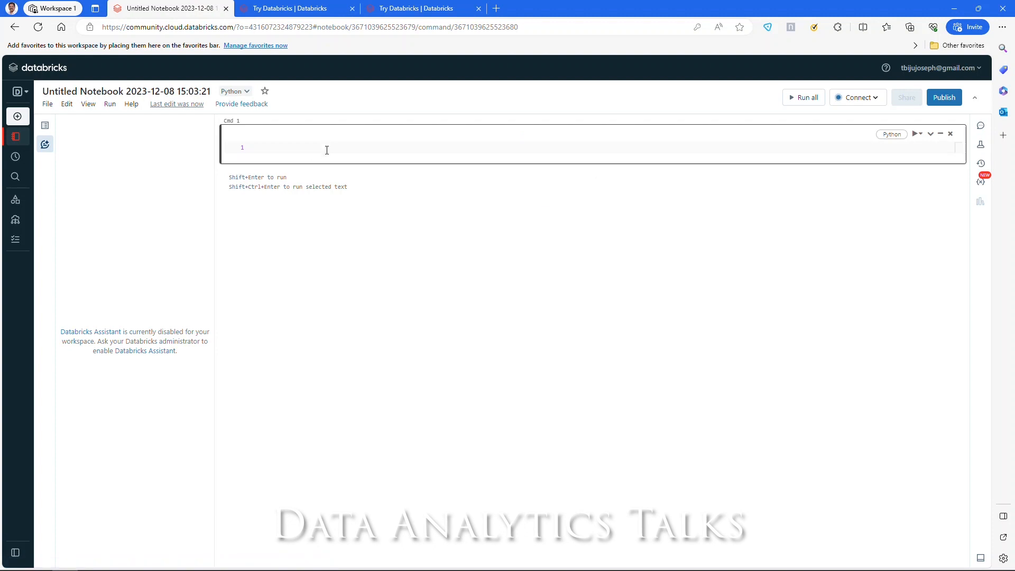
# Turn the notebook's first cell into a Markdown cell reading "hello welcome to dats" and render it
pyautogui.click(892, 135)
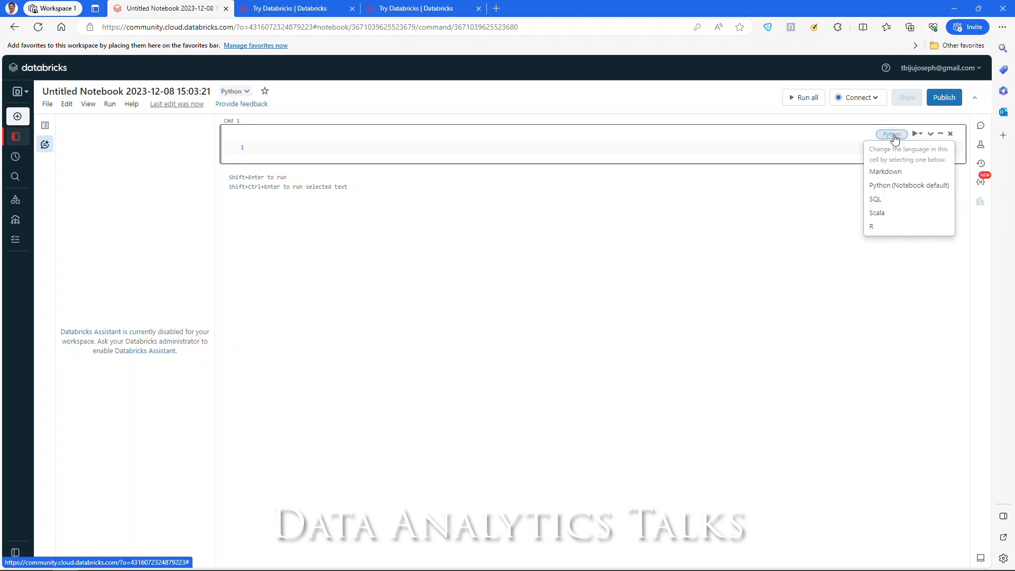
pyautogui.click(891, 172)
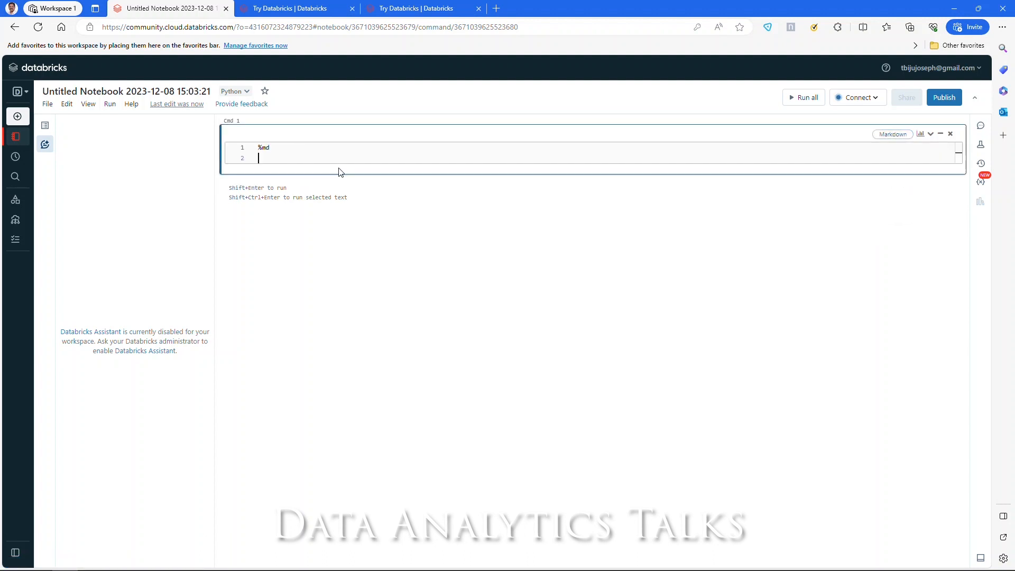
pyautogui.write('hello welcome to dats')
pyautogui.press('Return')
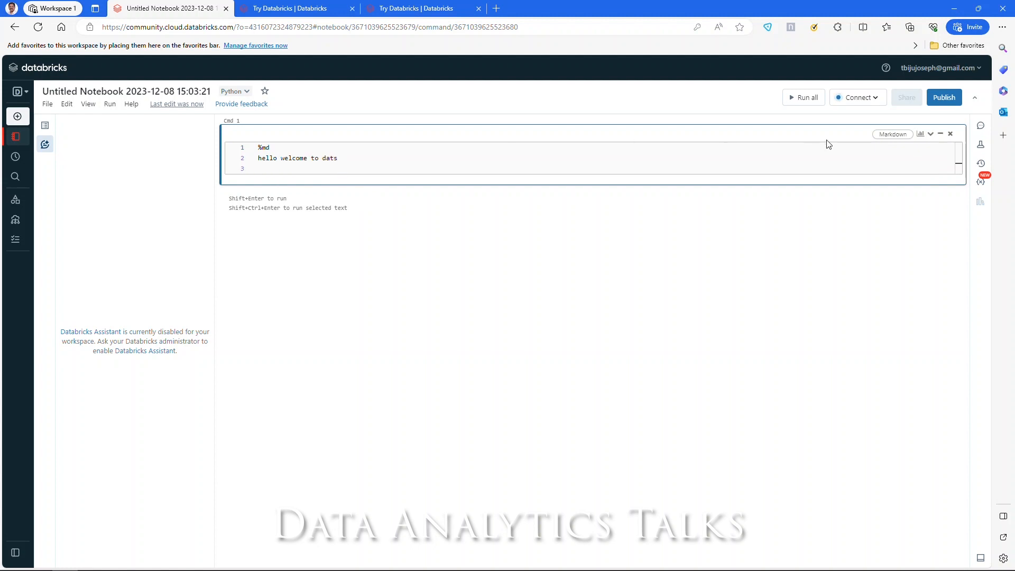
pyautogui.hotkey('shift', 'Return')
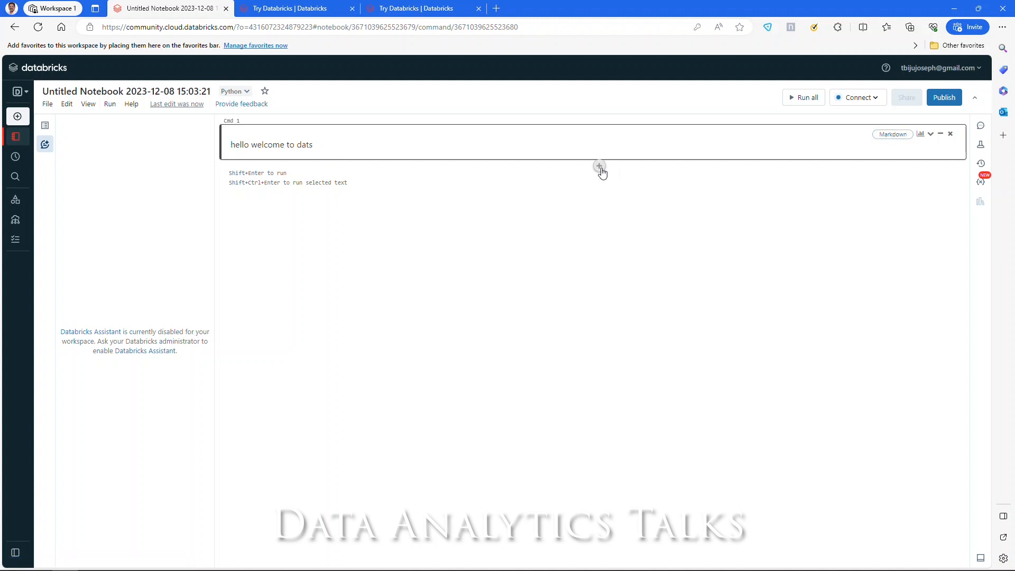
# Add a Python cell with a Print statement saying Hello plus a first name, and try to run it without creating a compute resource
pyautogui.click(601, 167)
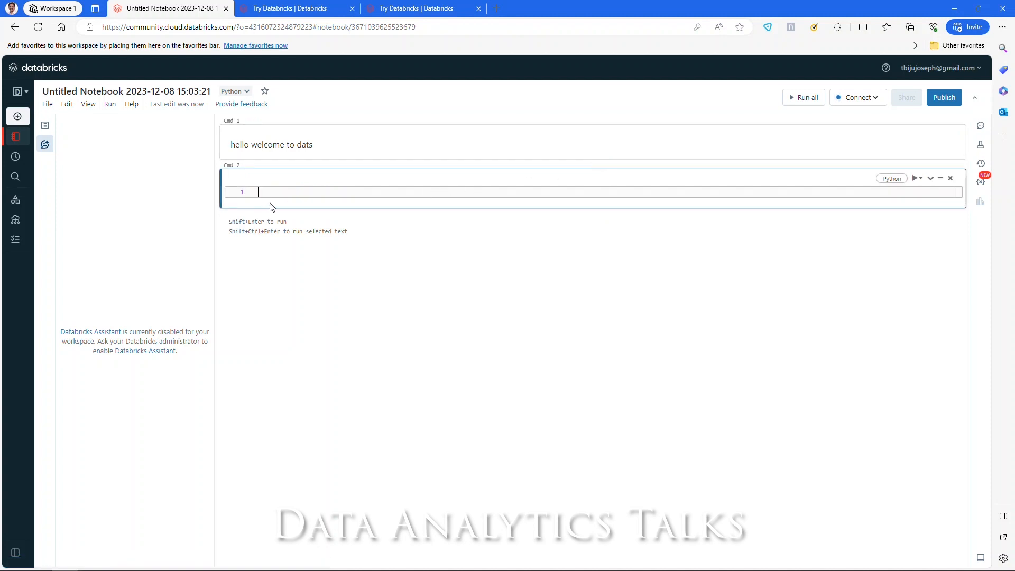
pyautogui.click(897, 179)
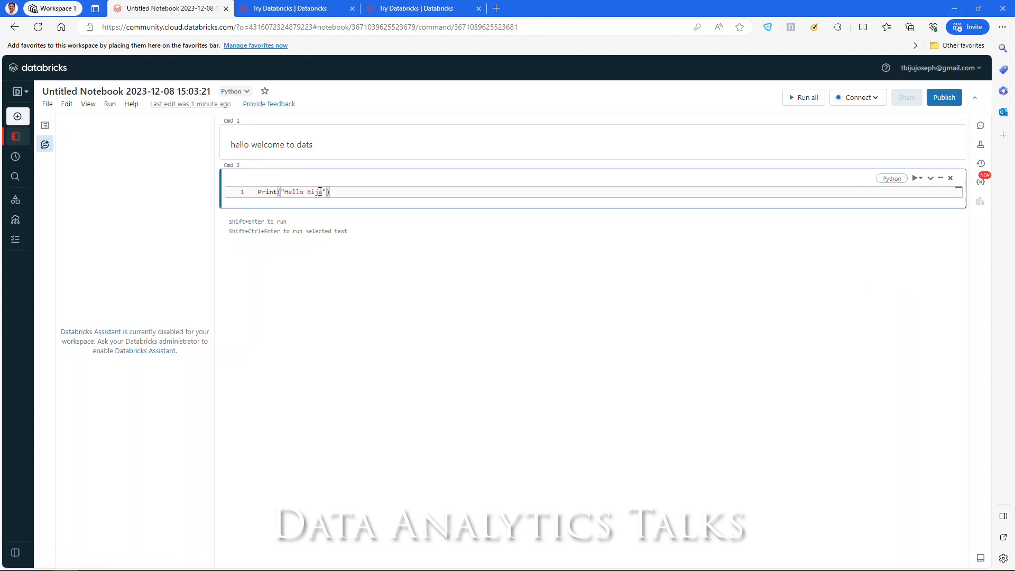
pyautogui.click(915, 180)
pyautogui.click(918, 194)
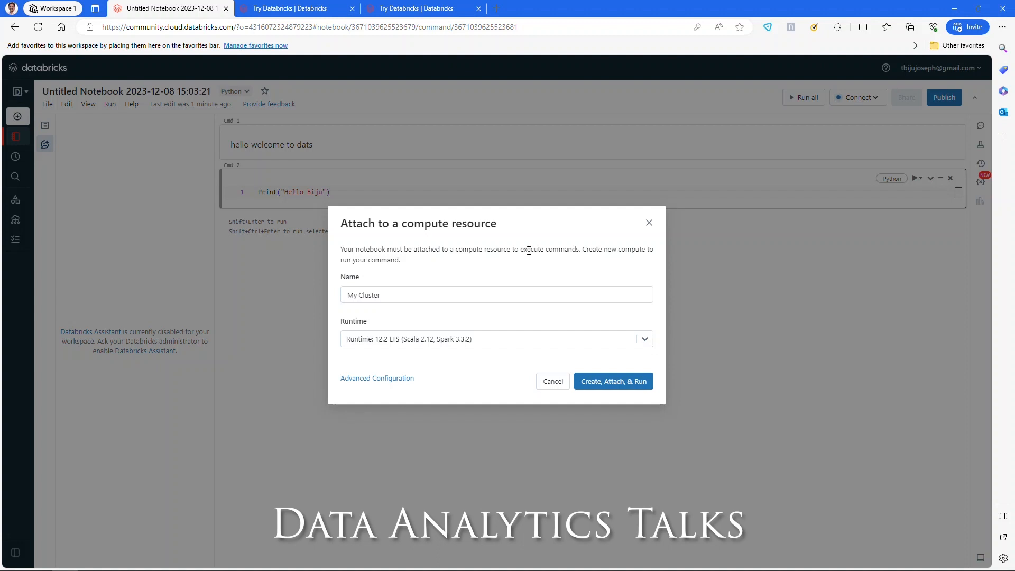
pyautogui.click(649, 222)
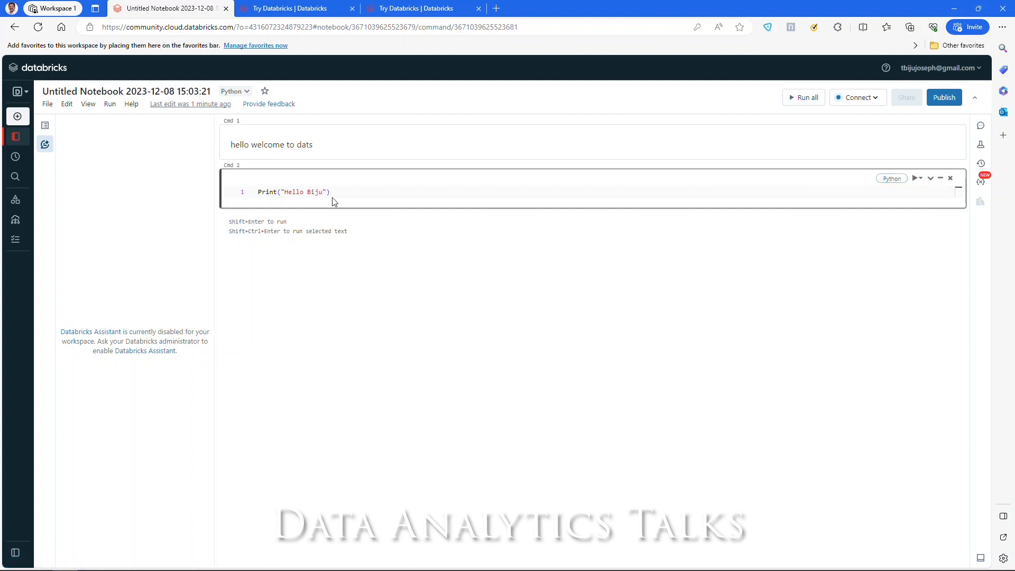
# Add a third cell below the Print cell, set its language to SQL and enter SELECT
pyautogui.moveTo(521, 220)
pyautogui.click(601, 217)
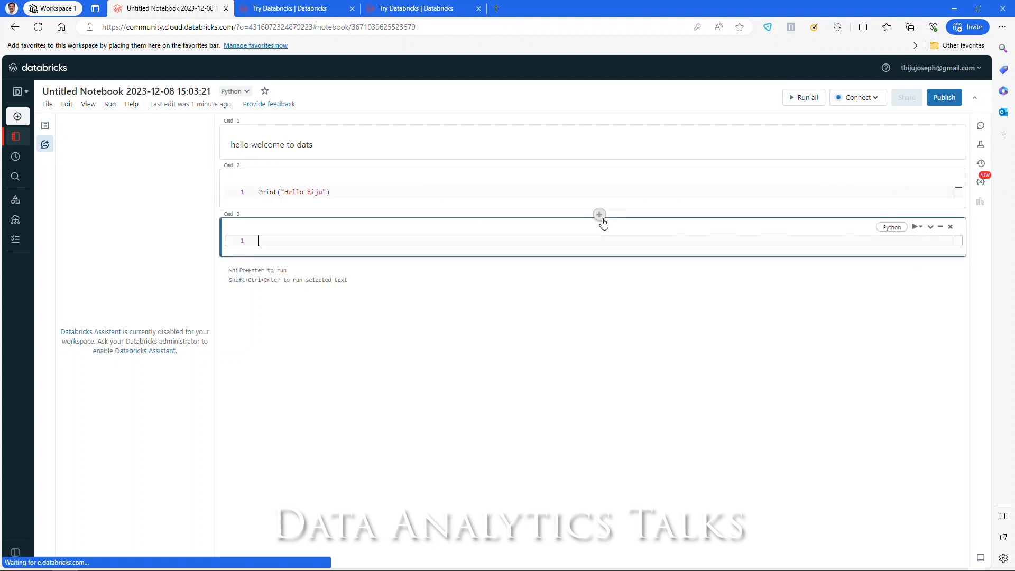
pyautogui.click(892, 229)
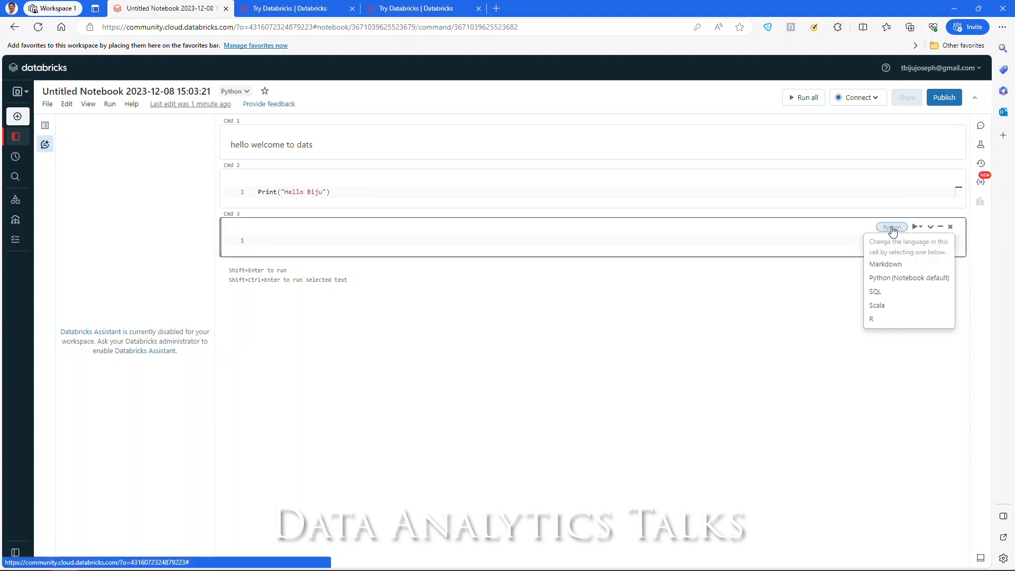
pyautogui.click(891, 294)
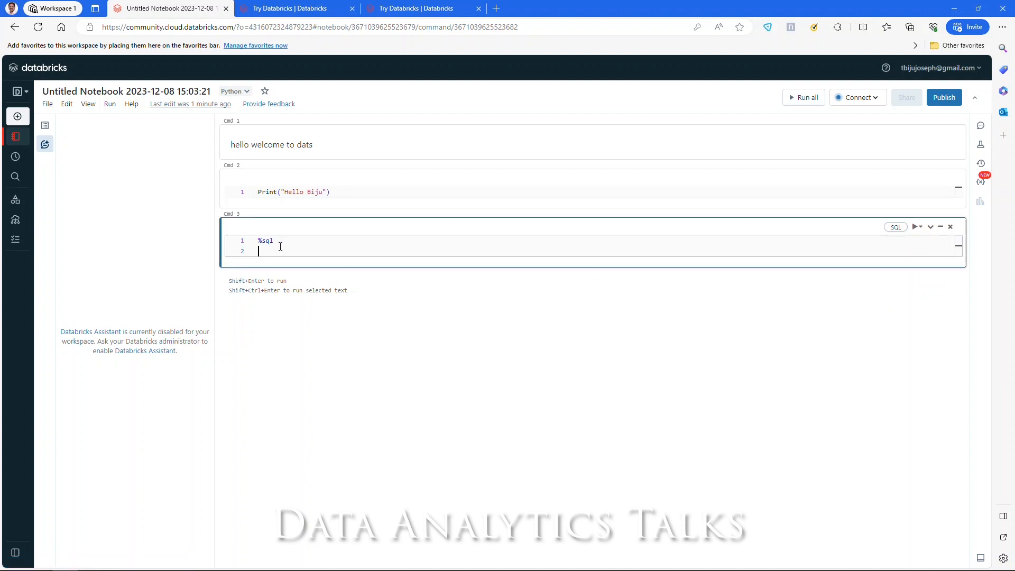
pyautogui.write('SEL')
pyautogui.click(478, 258)
# Add an empty fourth cell below the SQL cell and check the languages offered for it
pyautogui.click(599, 275)
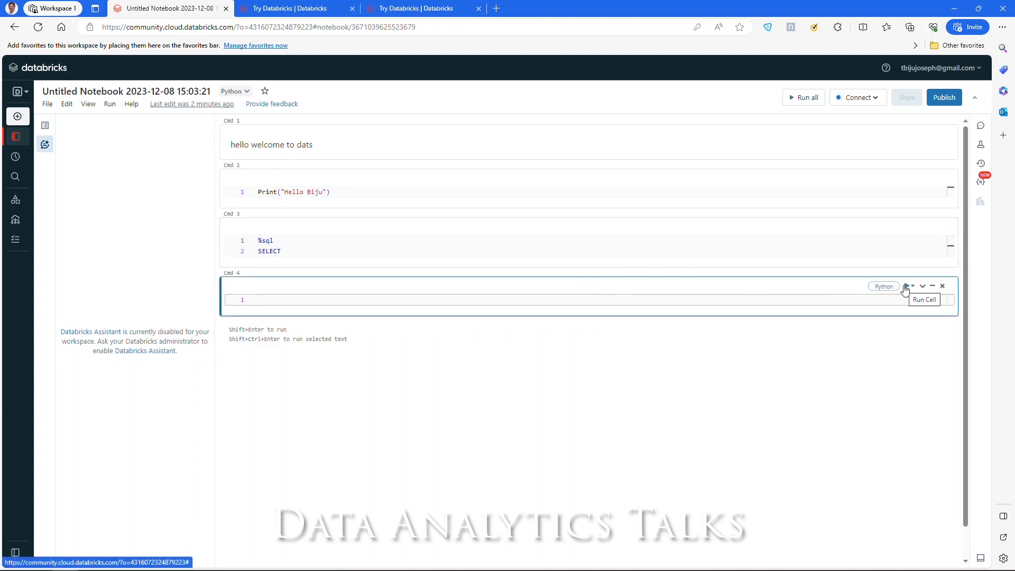
pyautogui.click(880, 288)
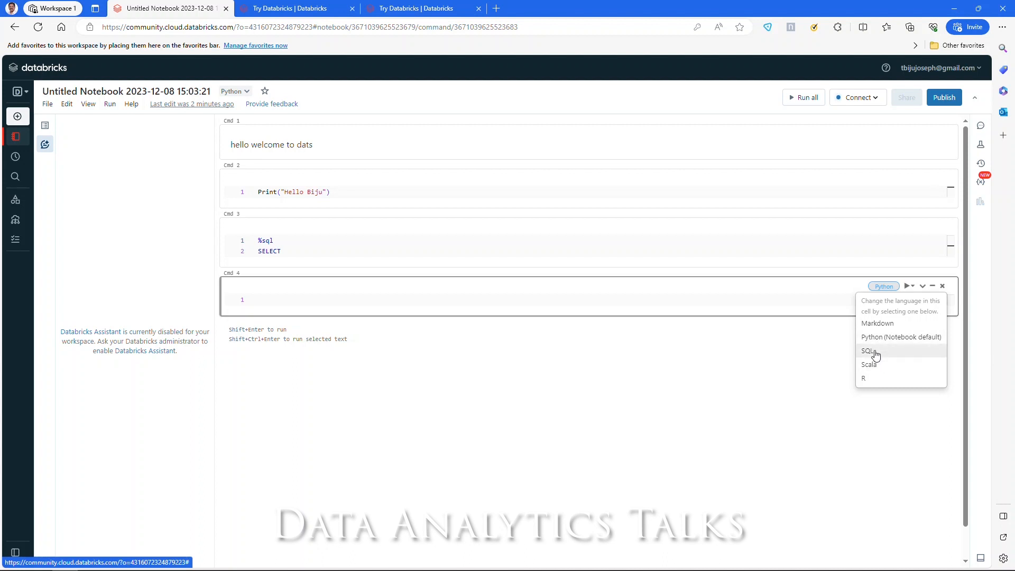
pyautogui.click(507, 374)
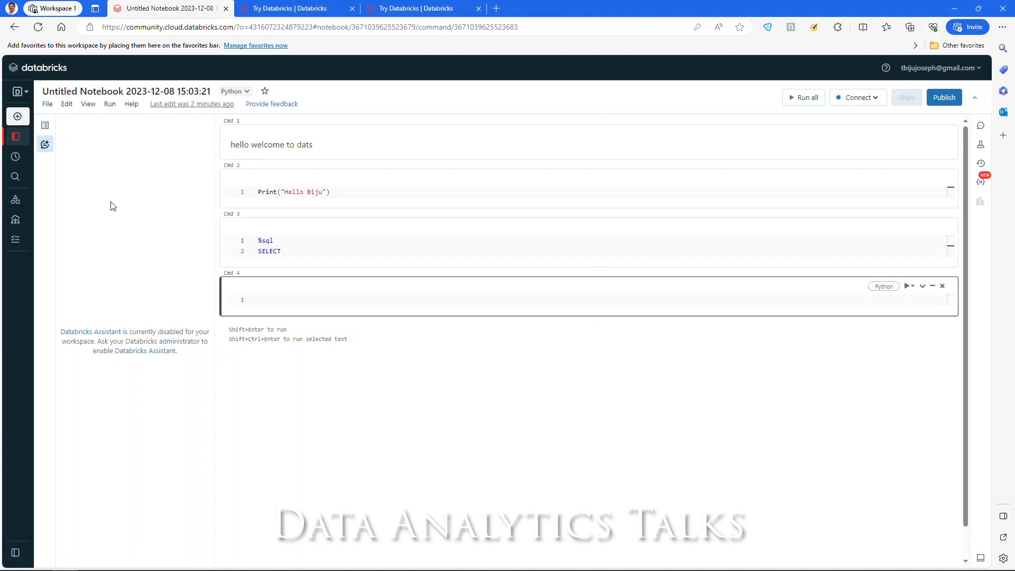
# Rename the untitled notebook as "first notebook"
pyautogui.click(105, 92)
pyautogui.write('f')
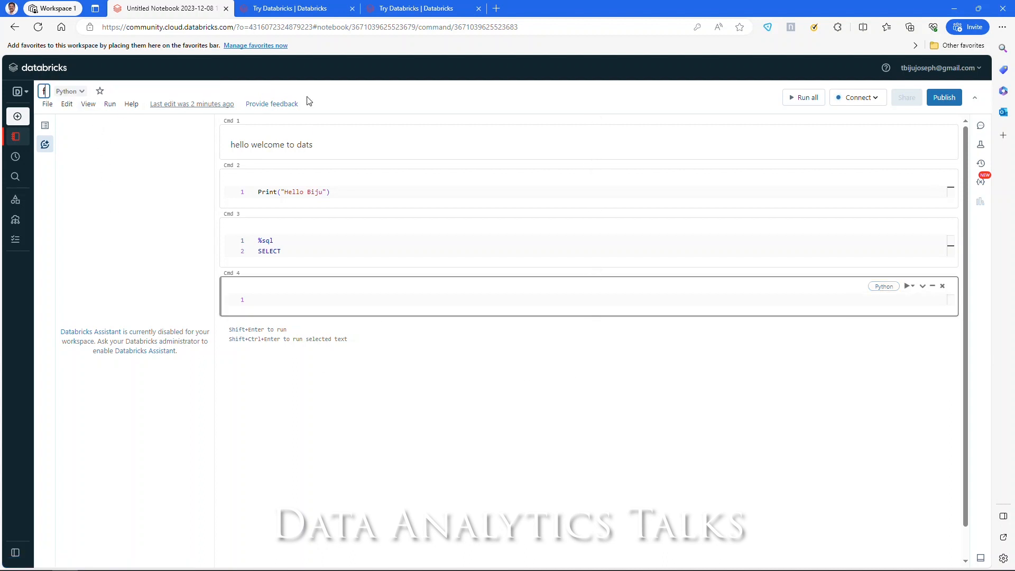
pyautogui.write('irst note')
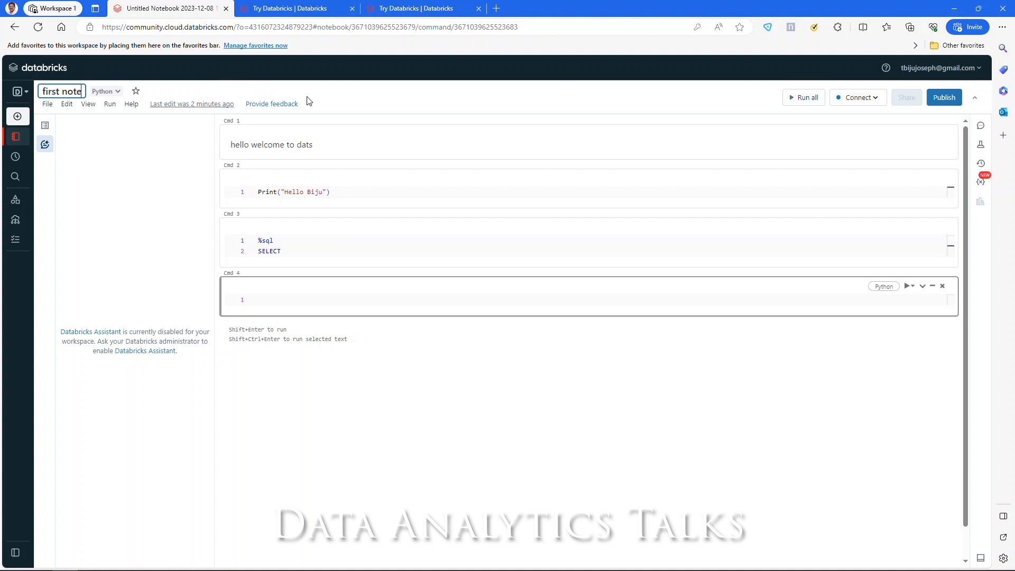
pyautogui.write('book')
pyautogui.press('Return')
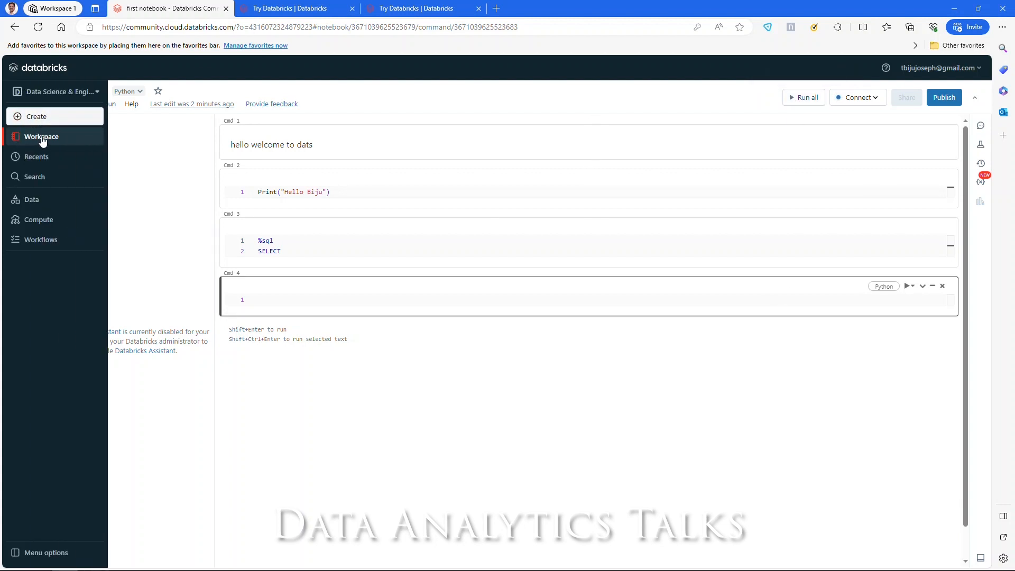
# Clone the first notebook into the datsdemofiles folder as "second notebook" and check the actions offered for the copy
pyautogui.click(42, 138)
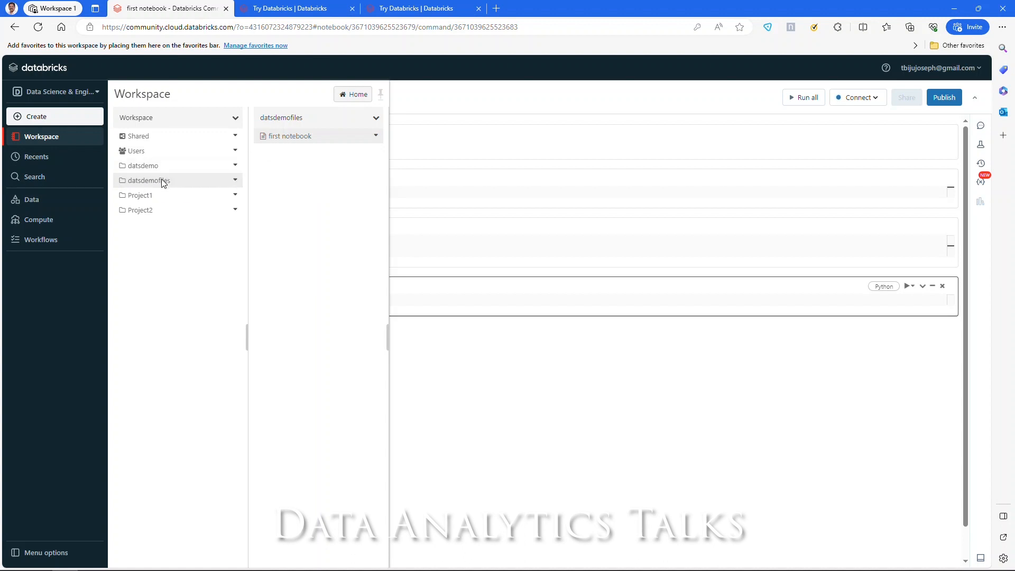
pyautogui.click(375, 137)
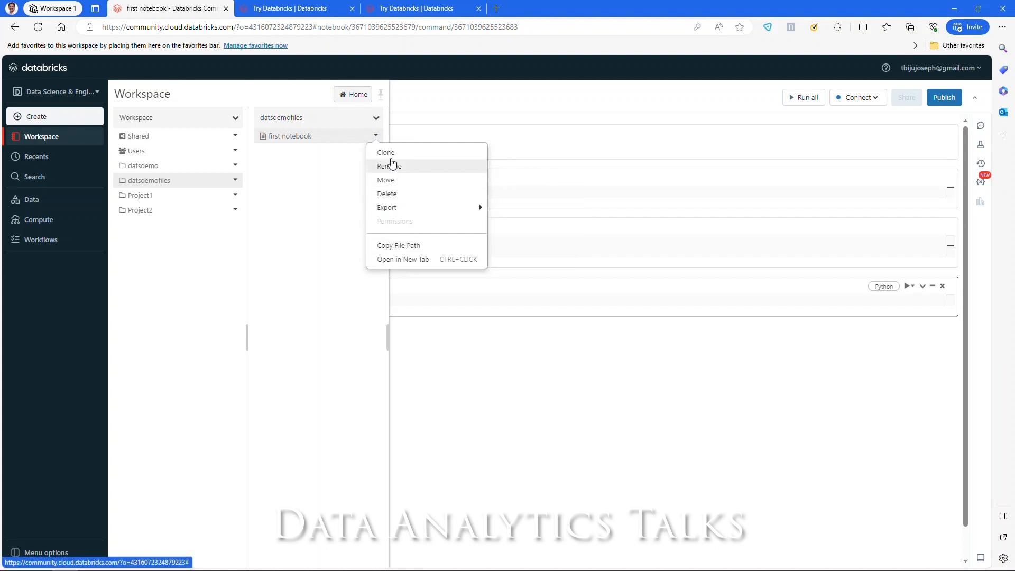
pyautogui.click(391, 157)
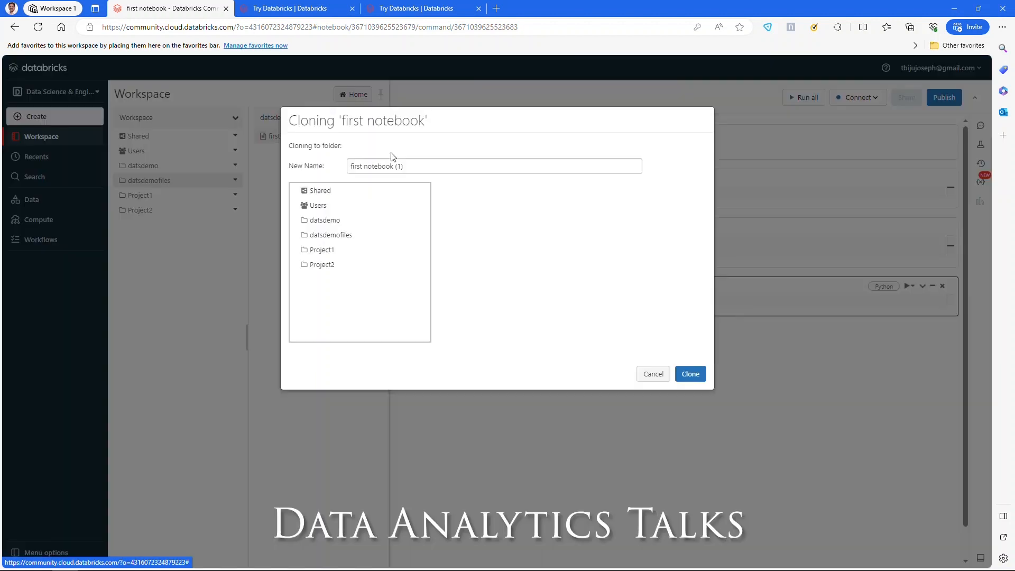
pyautogui.click(416, 167)
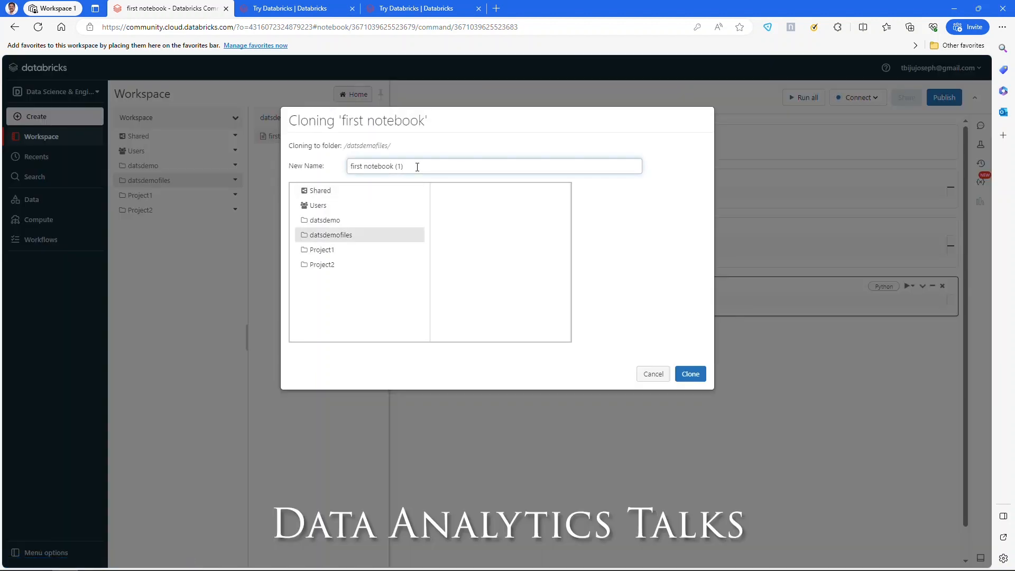
pyautogui.hotkey('ctrl', 'a')
pyautogui.write('second notep')
pyautogui.write('ook')
pyautogui.click(688, 374)
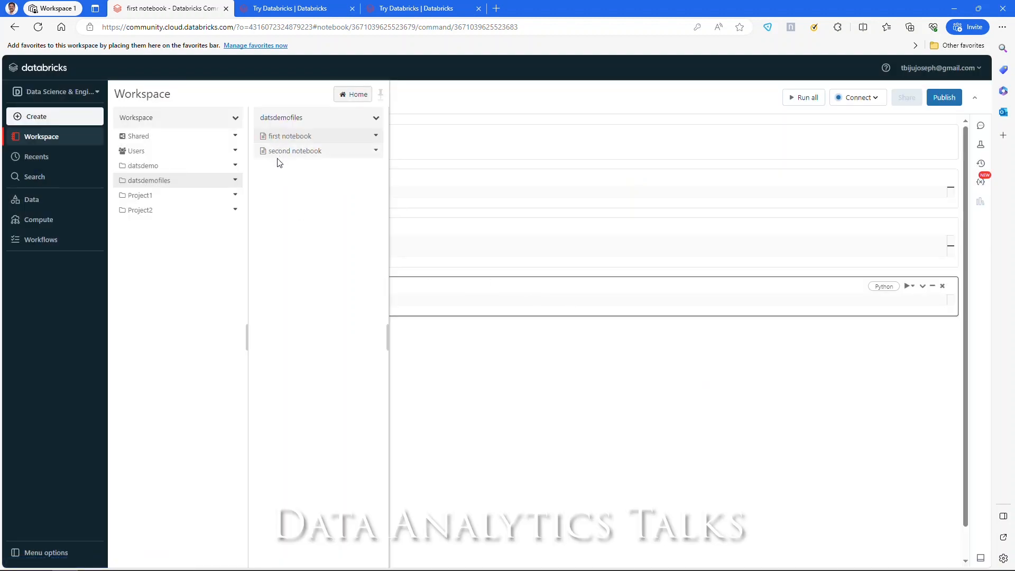
pyautogui.click(376, 151)
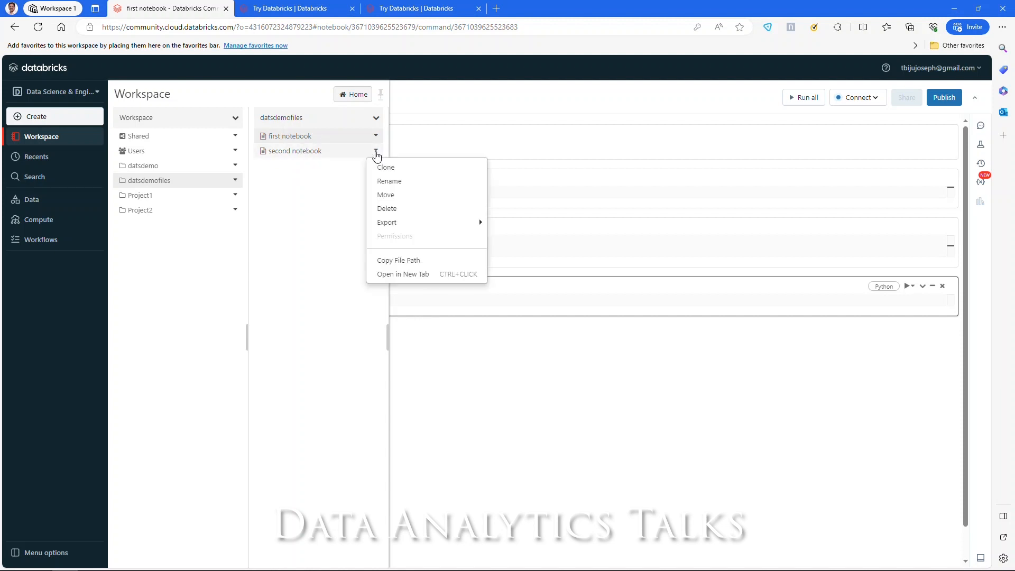
pyautogui.moveTo(386, 224)
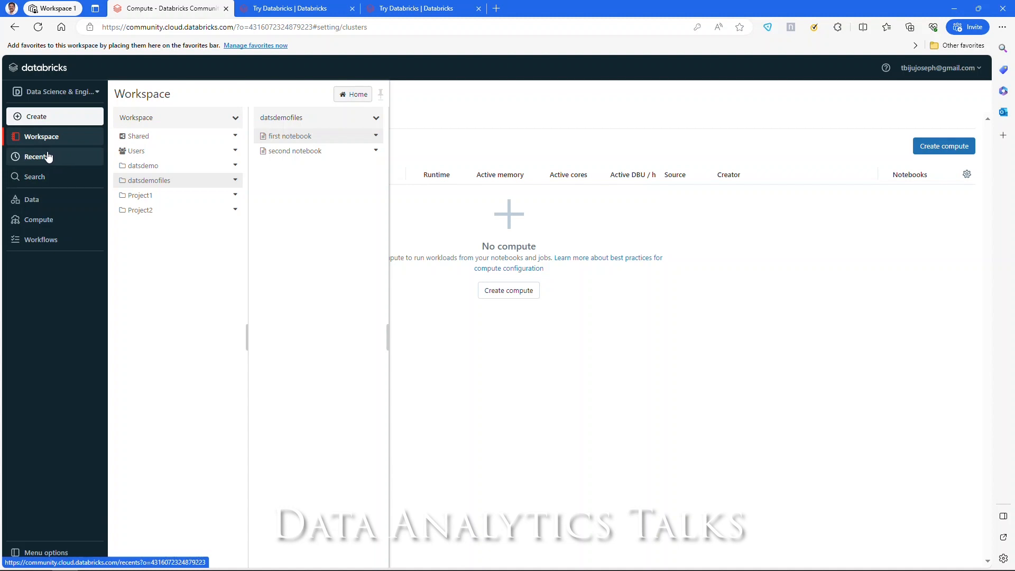
# Open the Compute page and look over the job compute and all-purpose compute lists
pyautogui.click(37, 224)
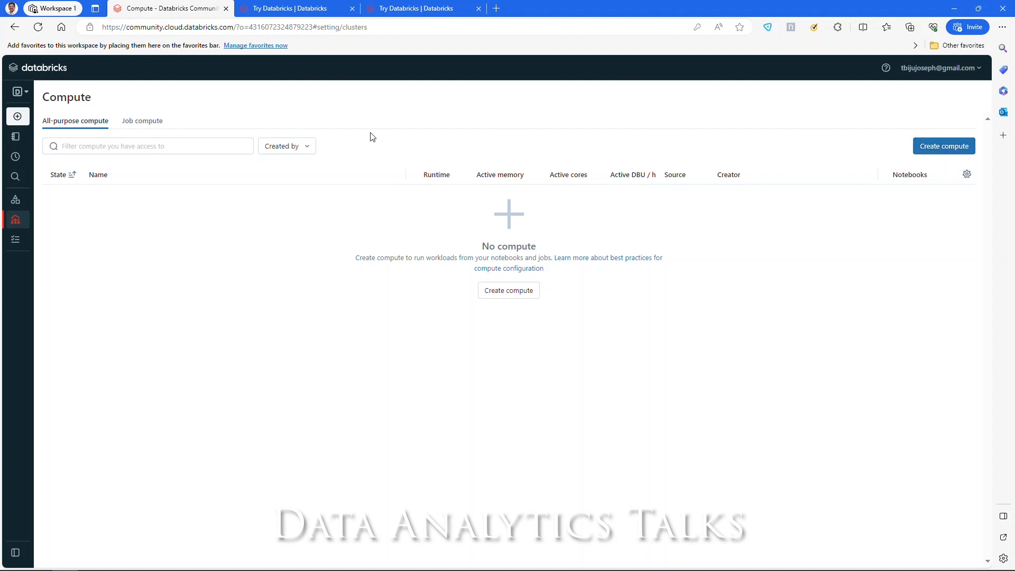
pyautogui.click(142, 123)
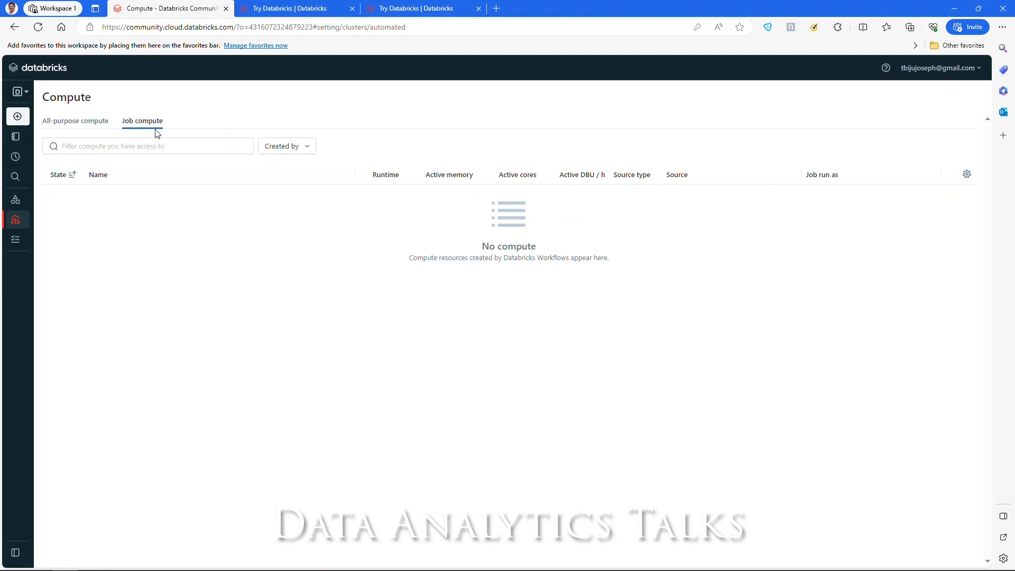
pyautogui.click(84, 124)
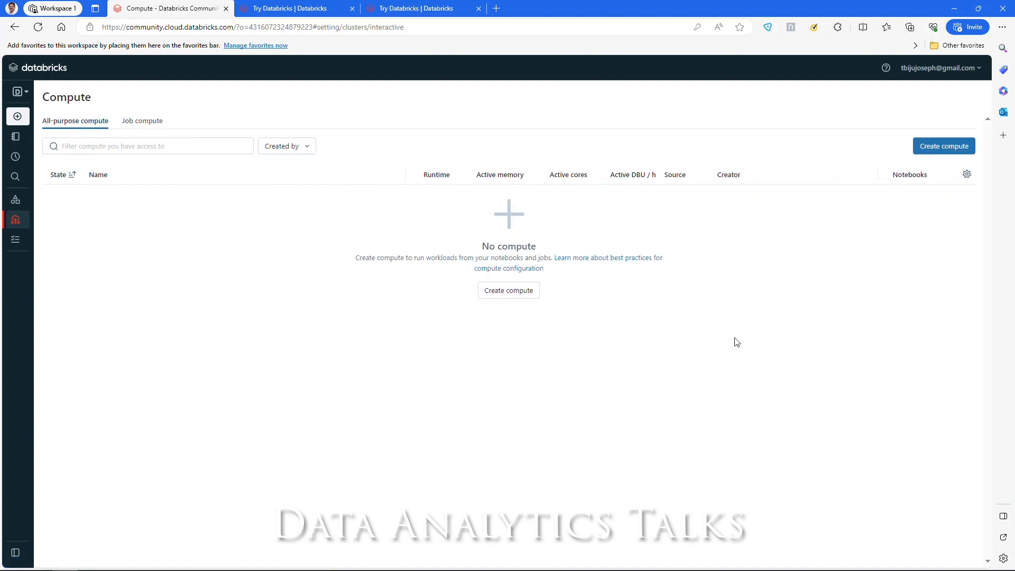
# Create a compute named "datsdemocompute1" with runtime version 14.2 (Scala 2.12, Spark 3.5.0)
pyautogui.click(516, 291)
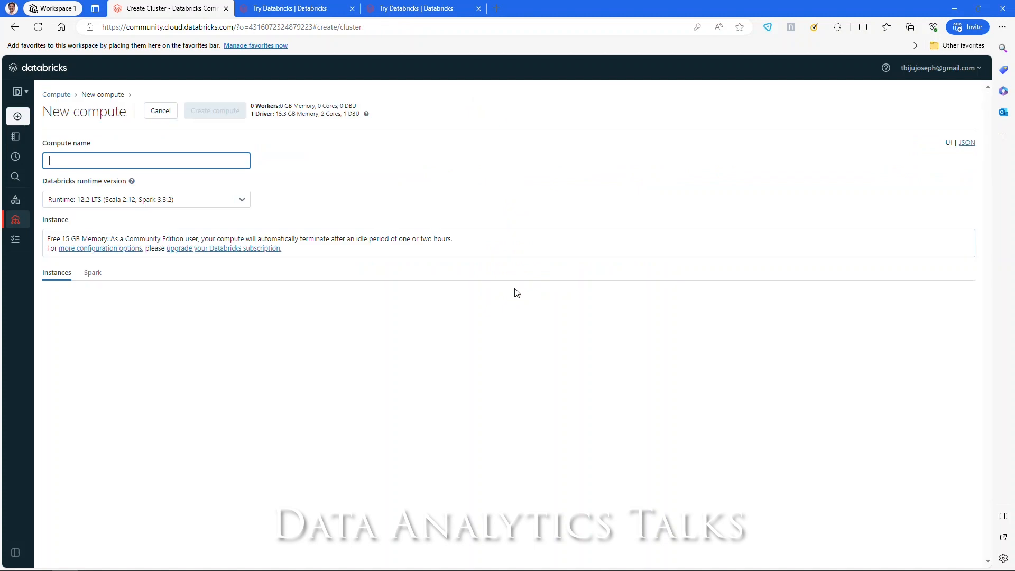
pyautogui.write('d')
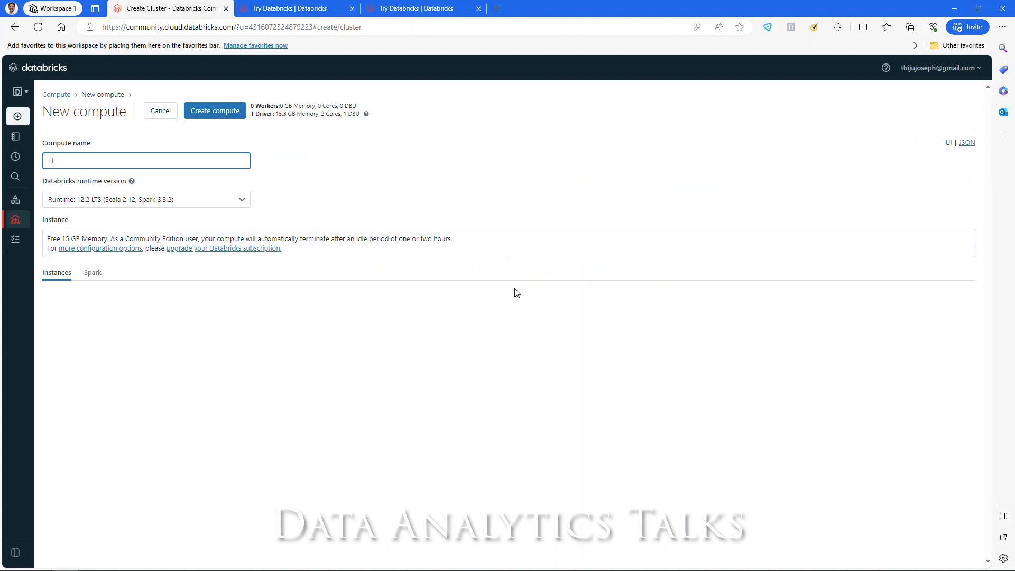
pyautogui.write('atsdemocompute1')
pyautogui.moveTo(132, 187)
pyautogui.click(418, 189)
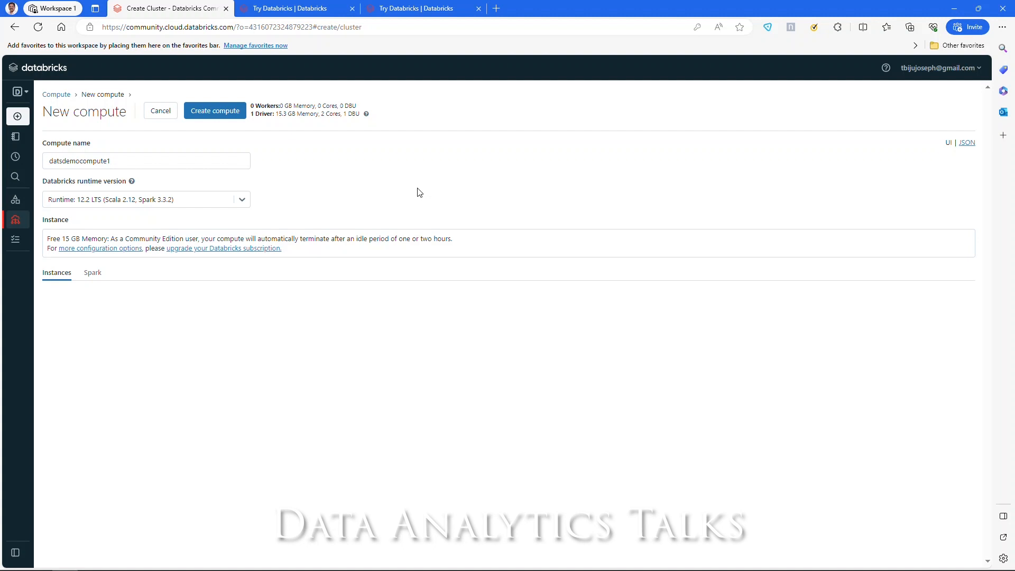
pyautogui.click(158, 199)
pyautogui.click(165, 224)
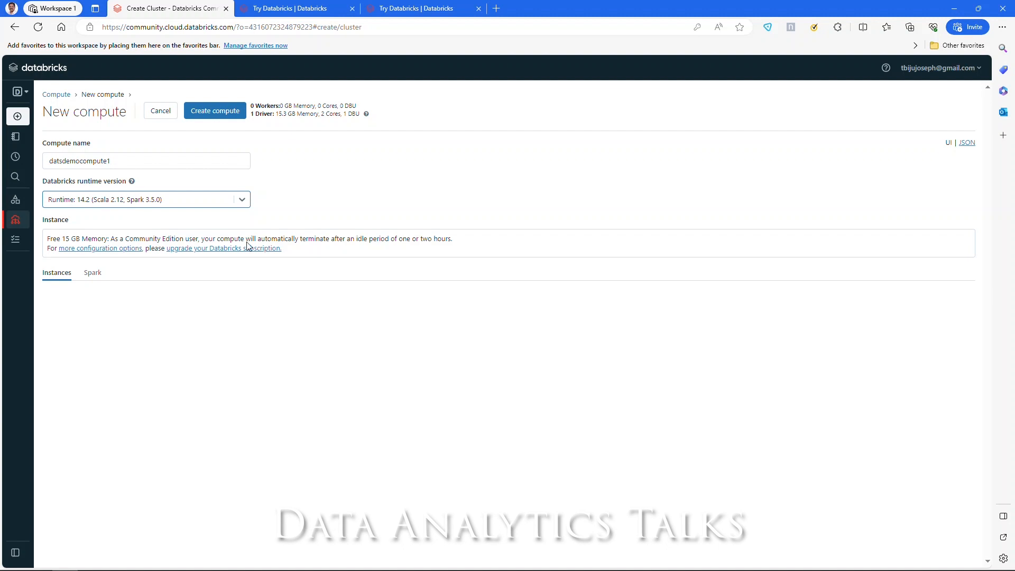
pyautogui.click(206, 118)
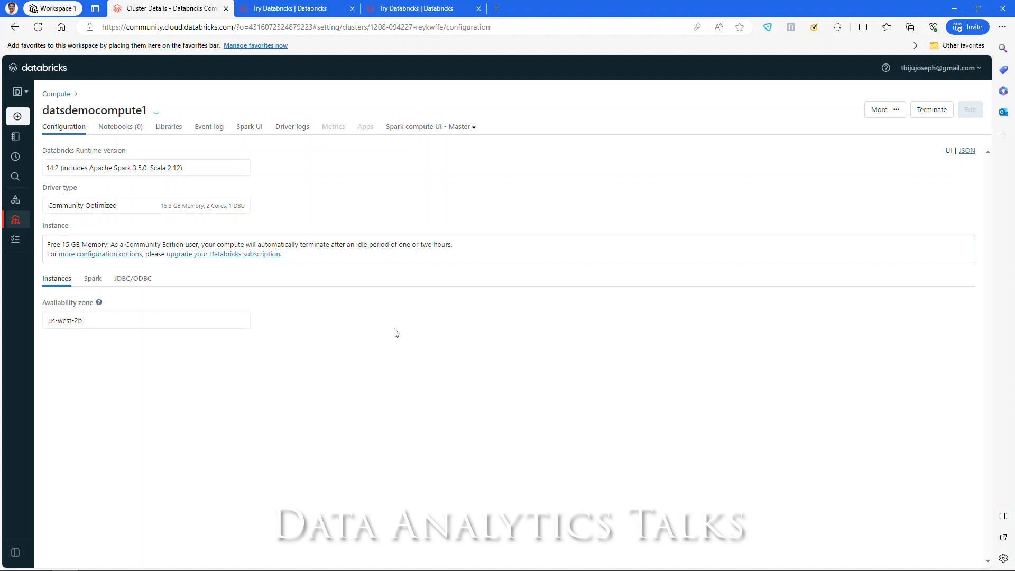
# Review the Spark configuration, attached notebooks and libraries of datsdemocompute1
pyautogui.click(93, 281)
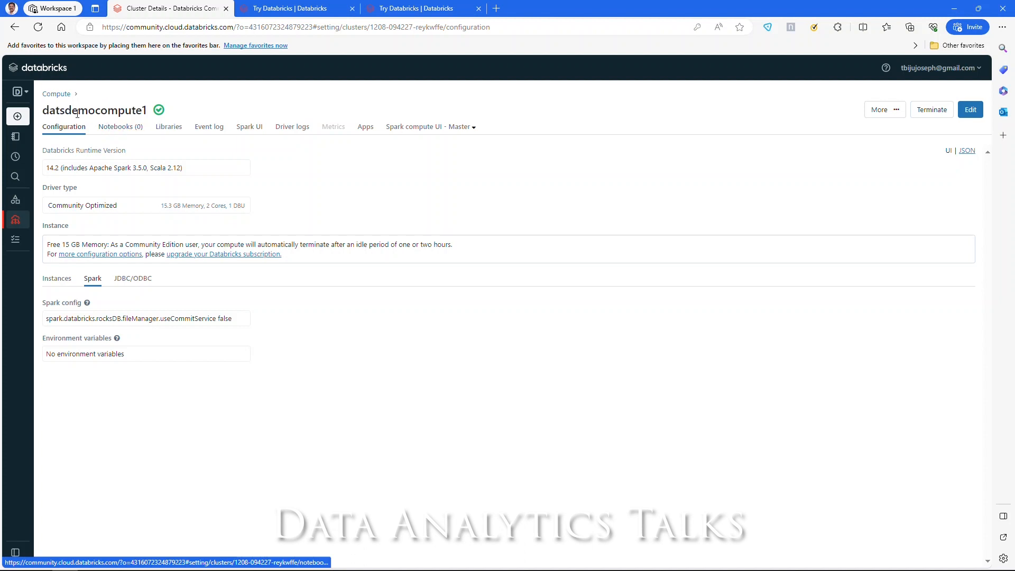
pyautogui.click(104, 128)
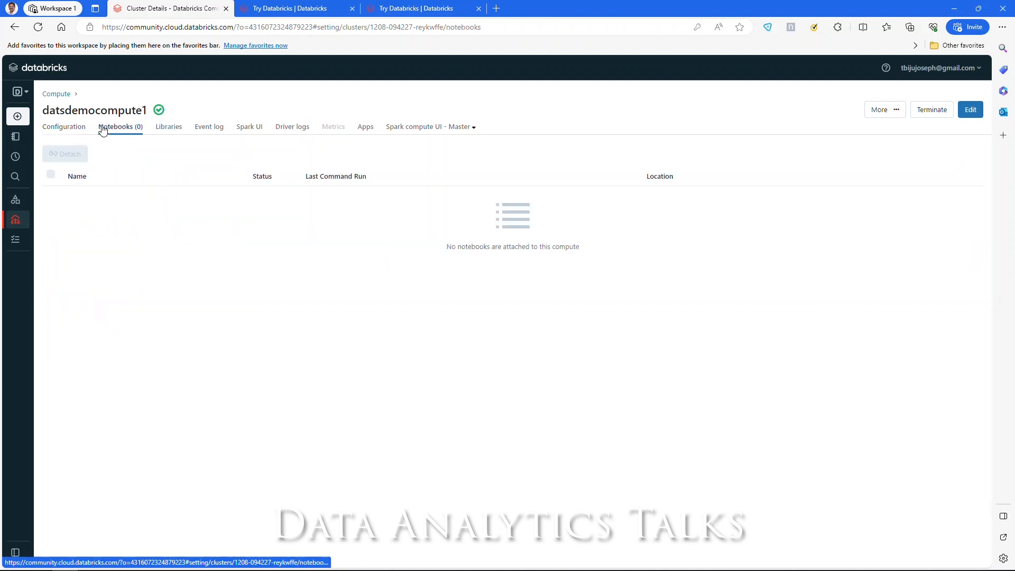
pyautogui.click(167, 127)
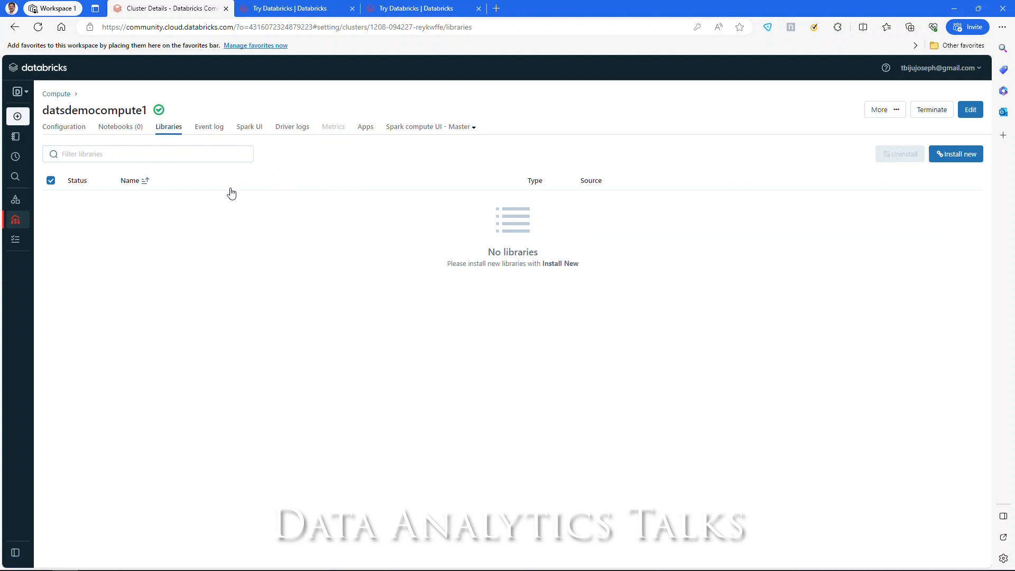
# Review the event log of datsdemocompute1 and expand the event timeline of its Spark jobs
pyautogui.click(204, 130)
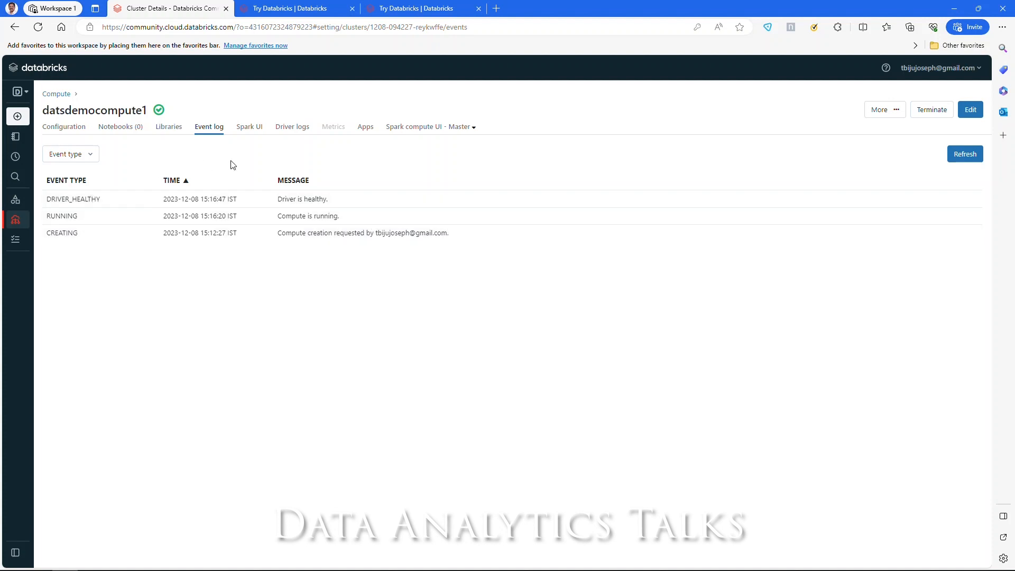
pyautogui.click(243, 129)
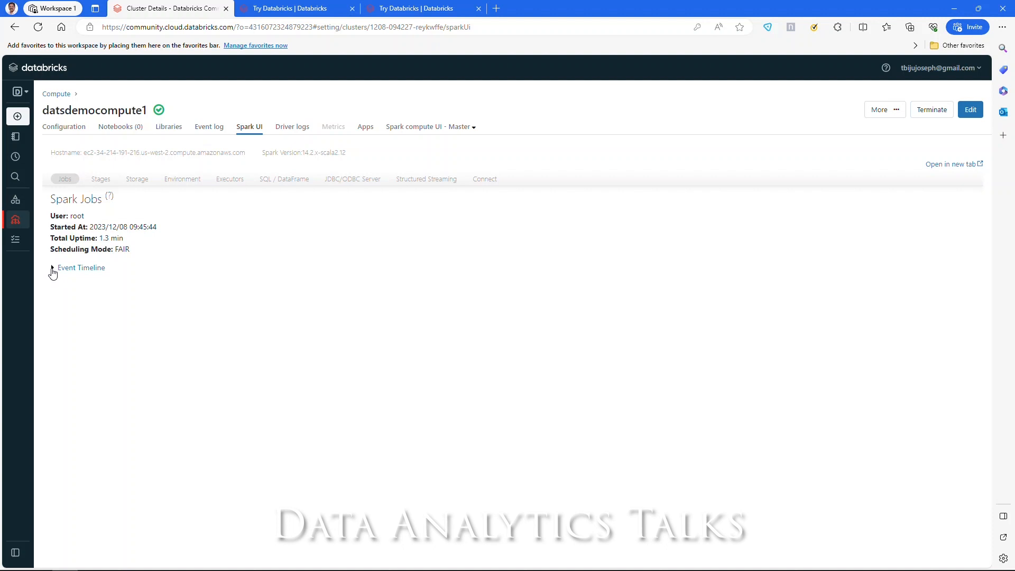
pyautogui.click(53, 271)
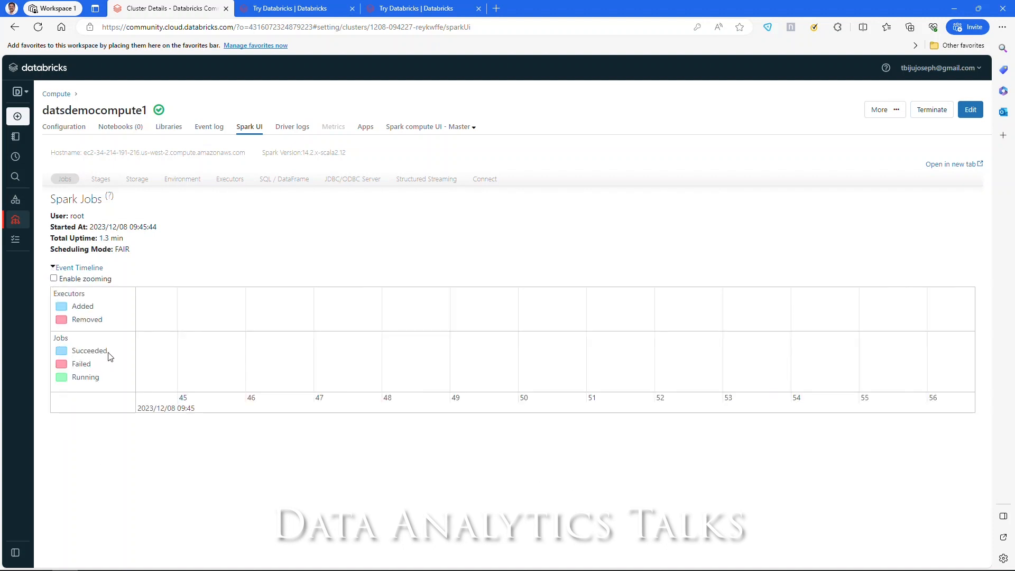
# Look through the driver logs of datsdemocompute1 and the jobs and stages in its Spark compute UI for the master
pyautogui.click(293, 133)
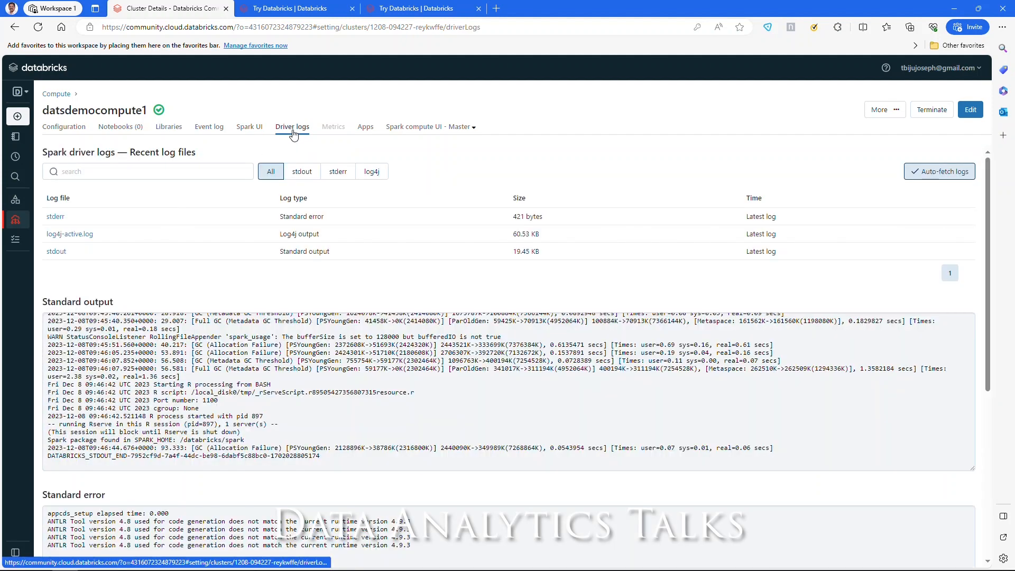
pyautogui.scroll(-5, 393, 393)
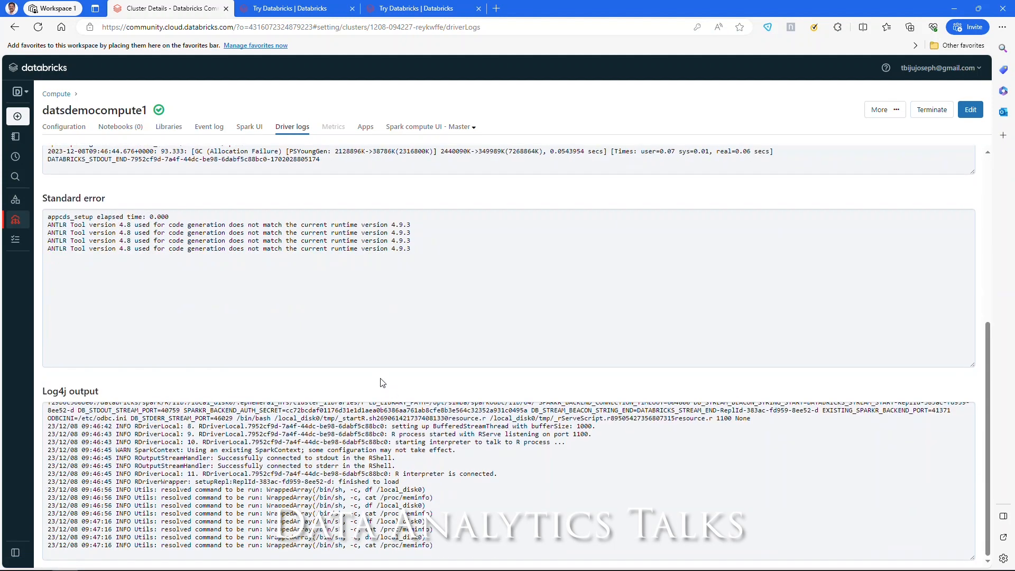
pyautogui.scroll(5, 381, 384)
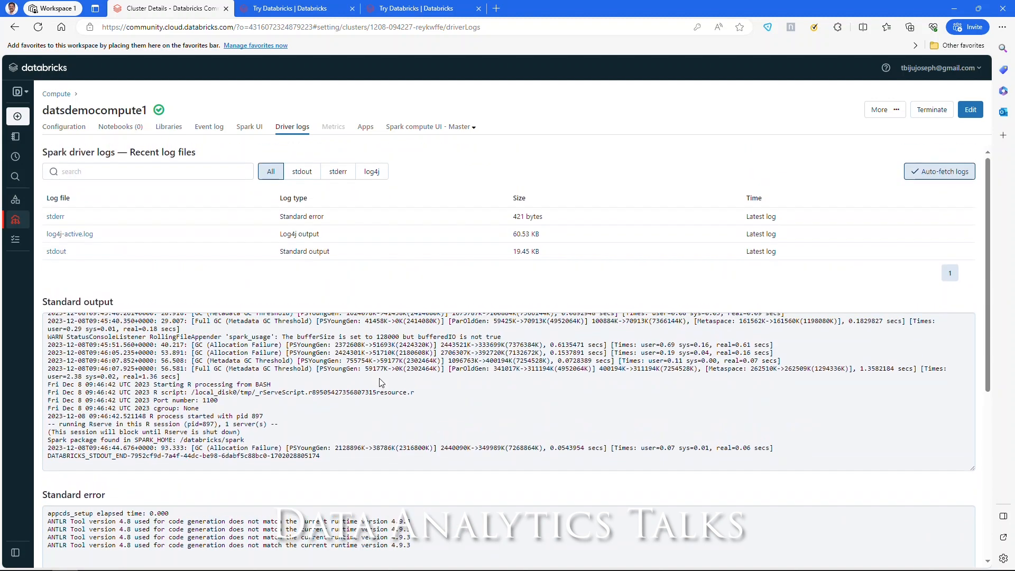
pyautogui.click(374, 132)
pyautogui.click(402, 131)
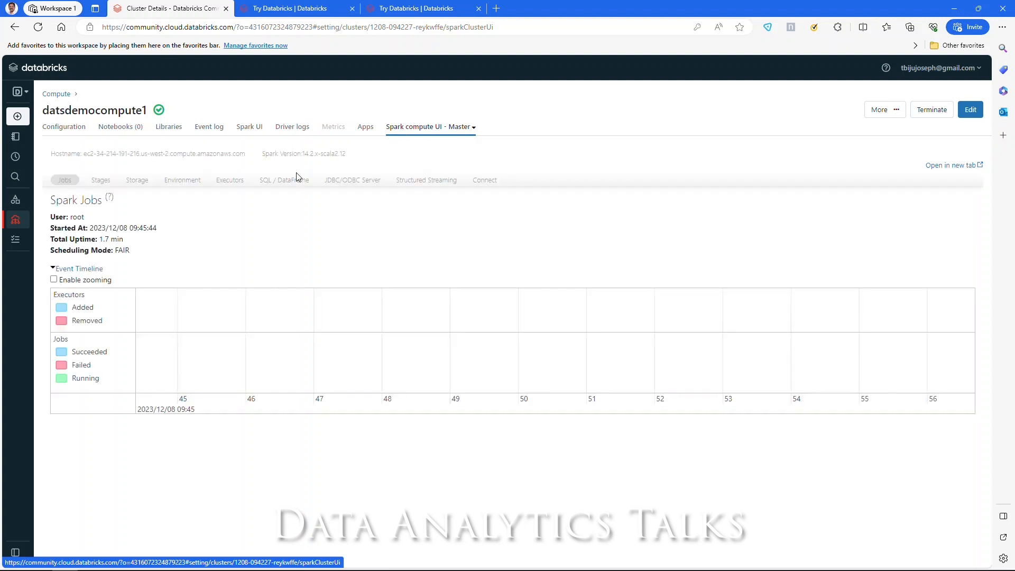
pyautogui.click(103, 180)
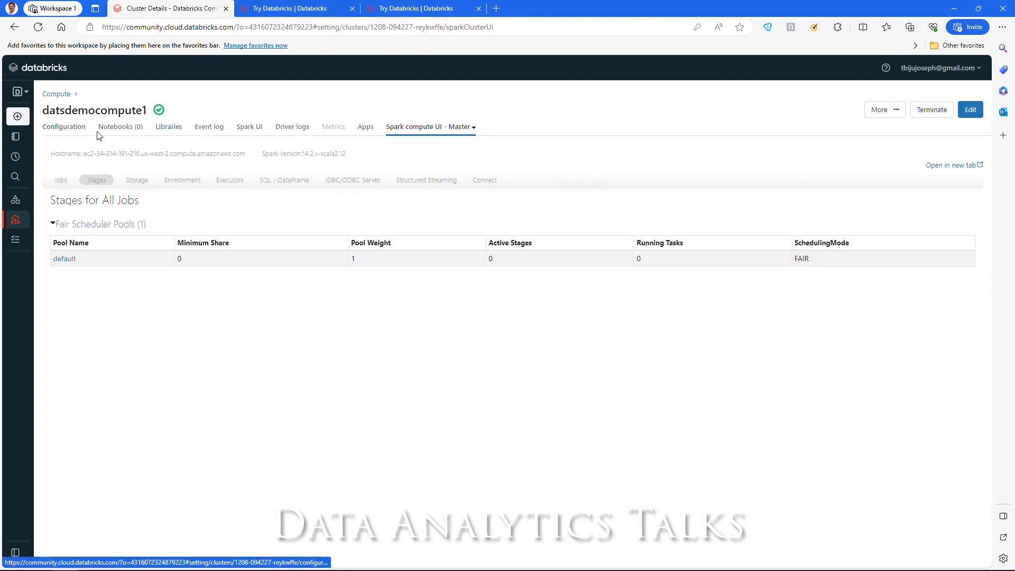
# Return to the compute list and check which actions are offered for datsdemocompute1
pyautogui.click(57, 96)
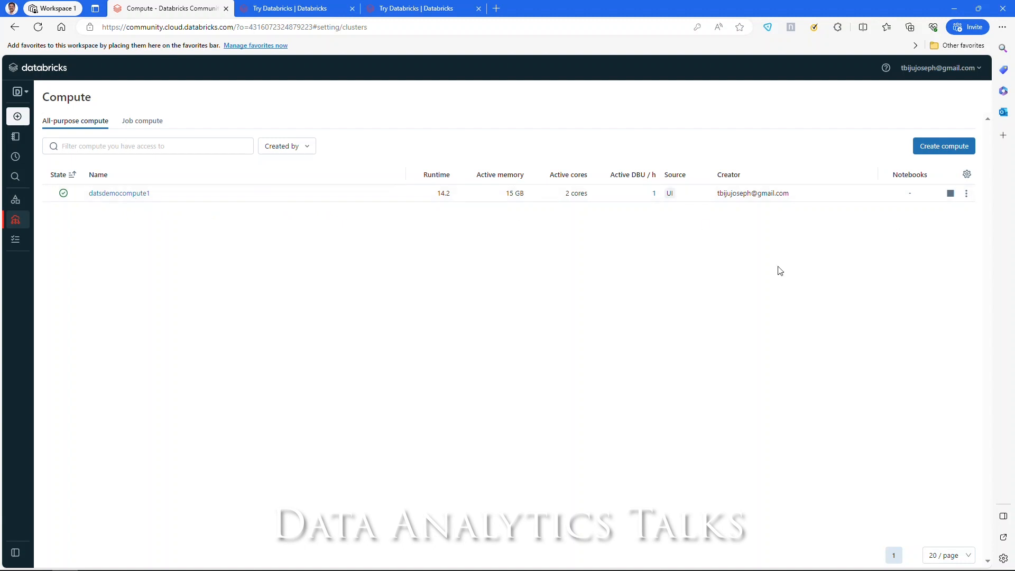
pyautogui.click(966, 194)
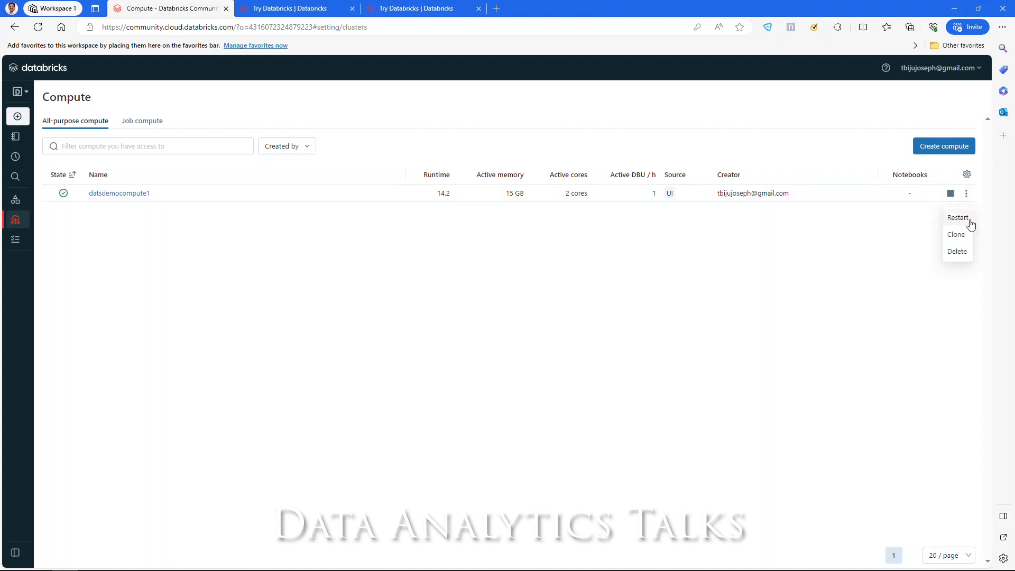
pyautogui.click(727, 280)
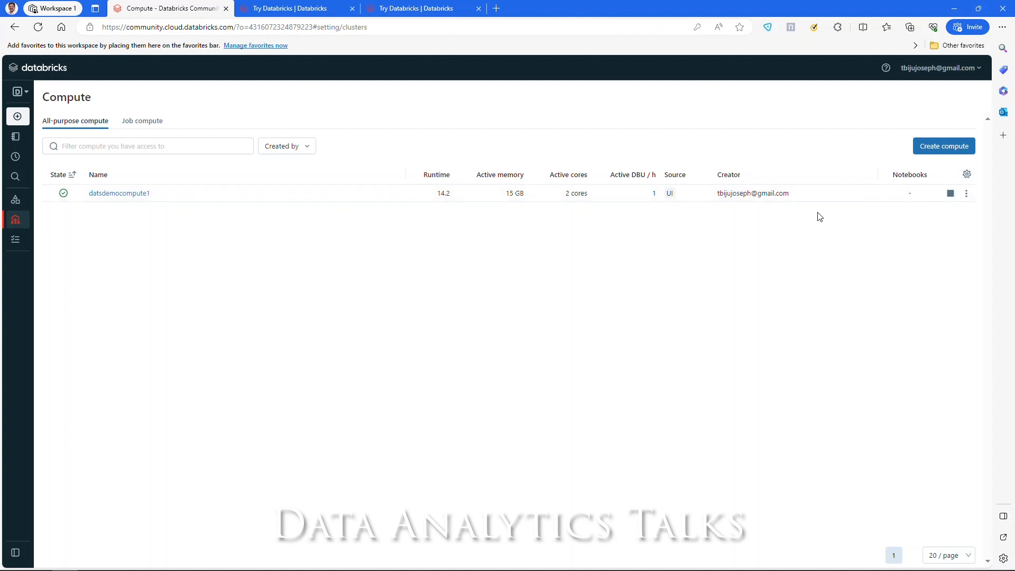
# Start a library installation for datsdemocompute1 and compare the DBFS, File Path/S3, PyPI, Maven and Workspace sources
pyautogui.click(113, 194)
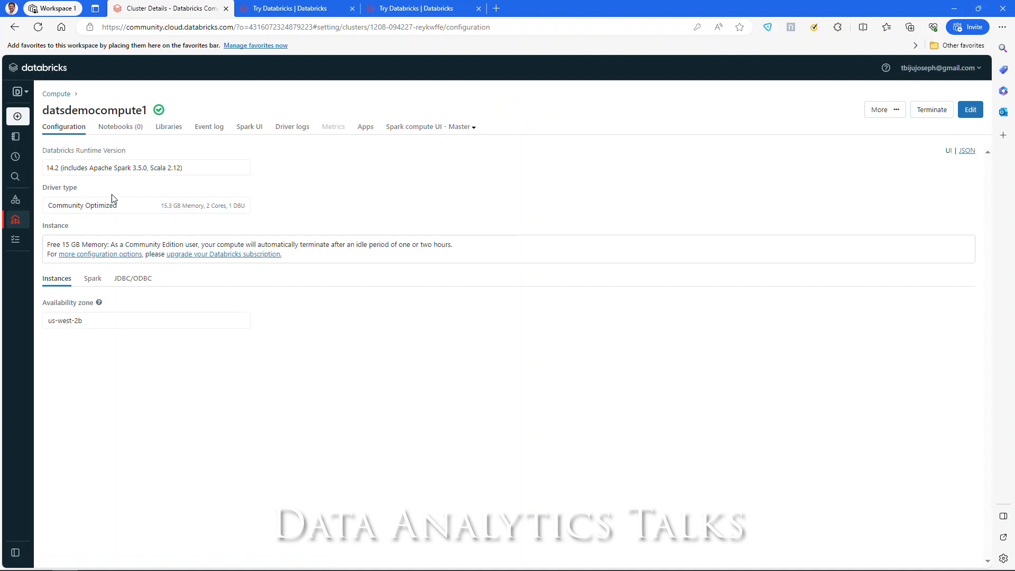
pyautogui.click(176, 131)
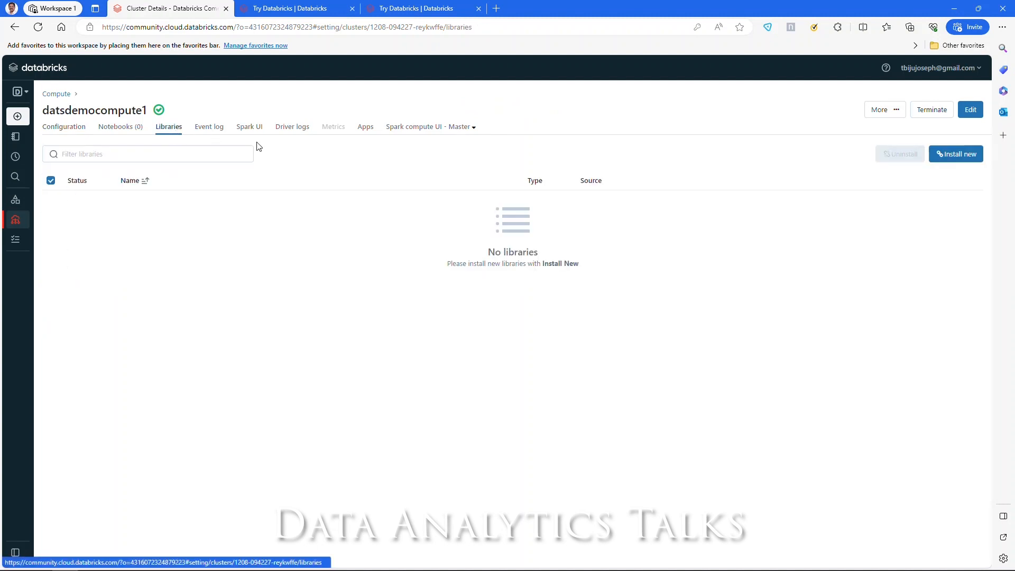
pyautogui.click(949, 155)
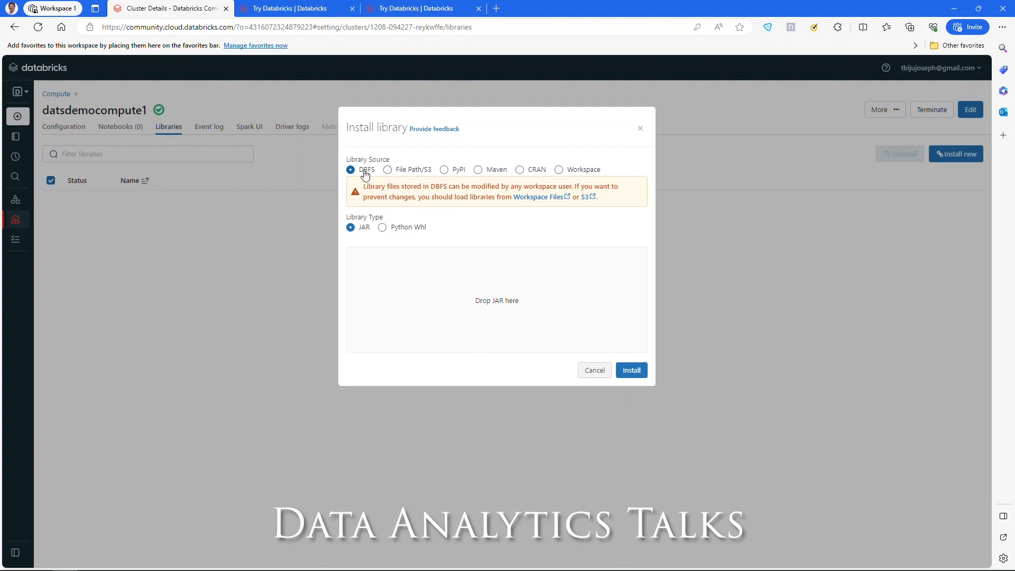
pyautogui.click(387, 170)
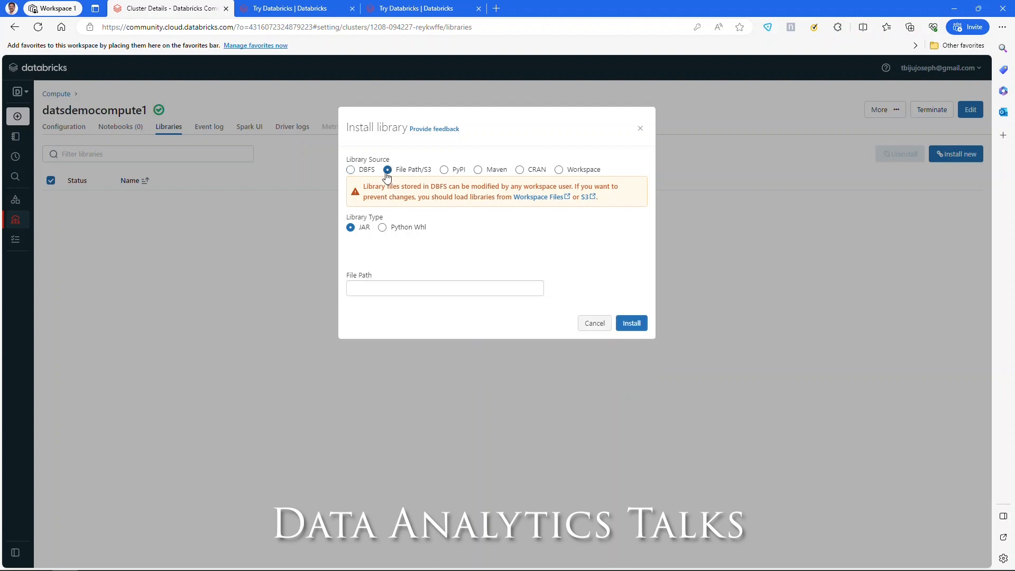
pyautogui.click(447, 171)
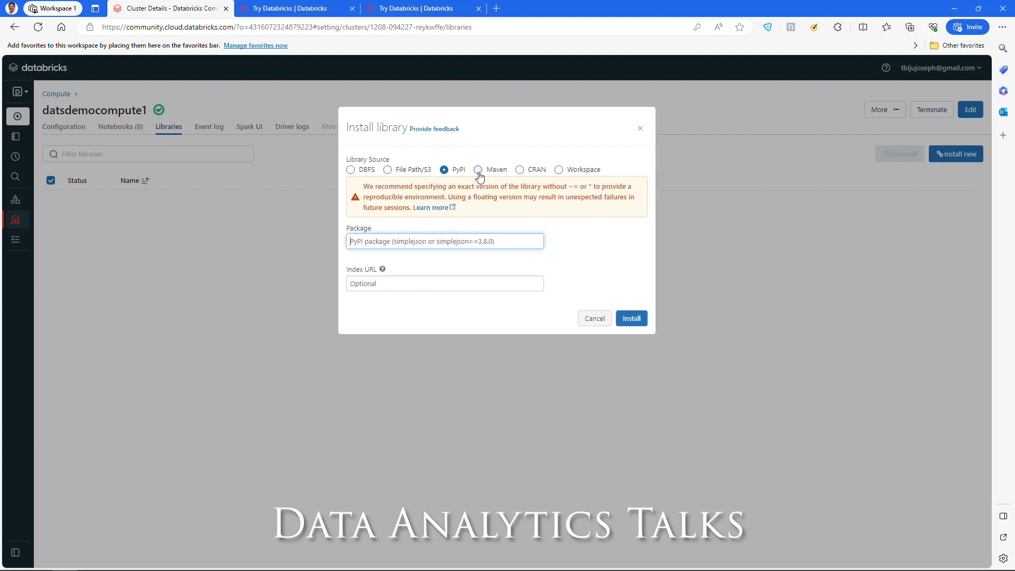
pyautogui.click(480, 173)
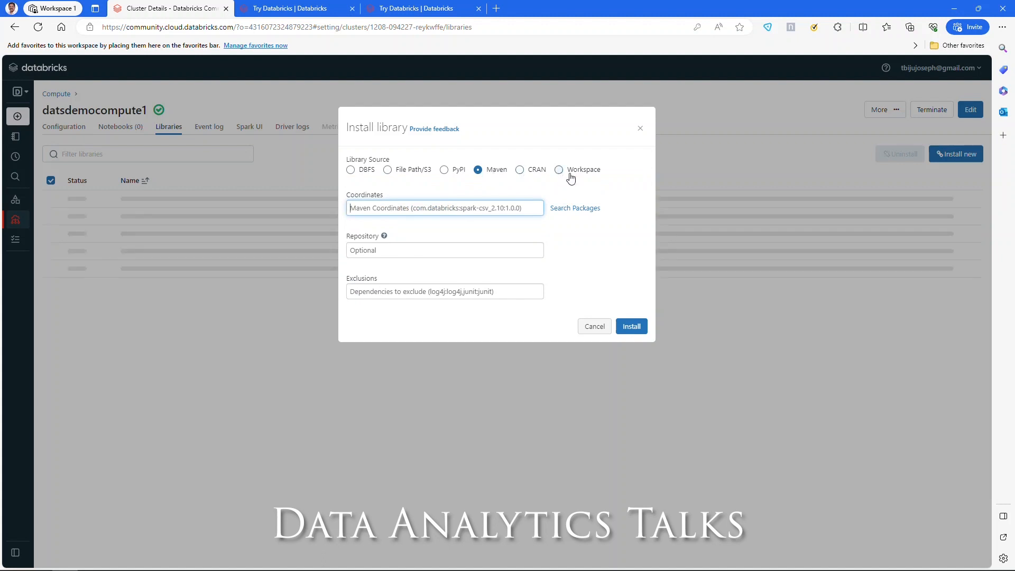
pyautogui.click(569, 176)
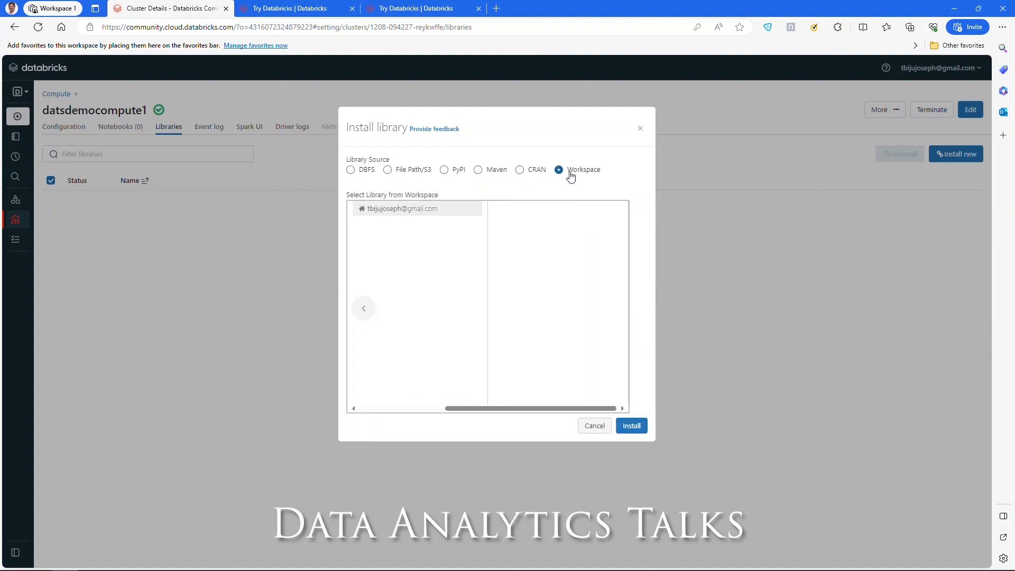
# Search Spark Packages for "py" and install the Maven library anguenot:pyspark-cassandra:2.4.1 on datsdemocompute1
pyautogui.click(477, 169)
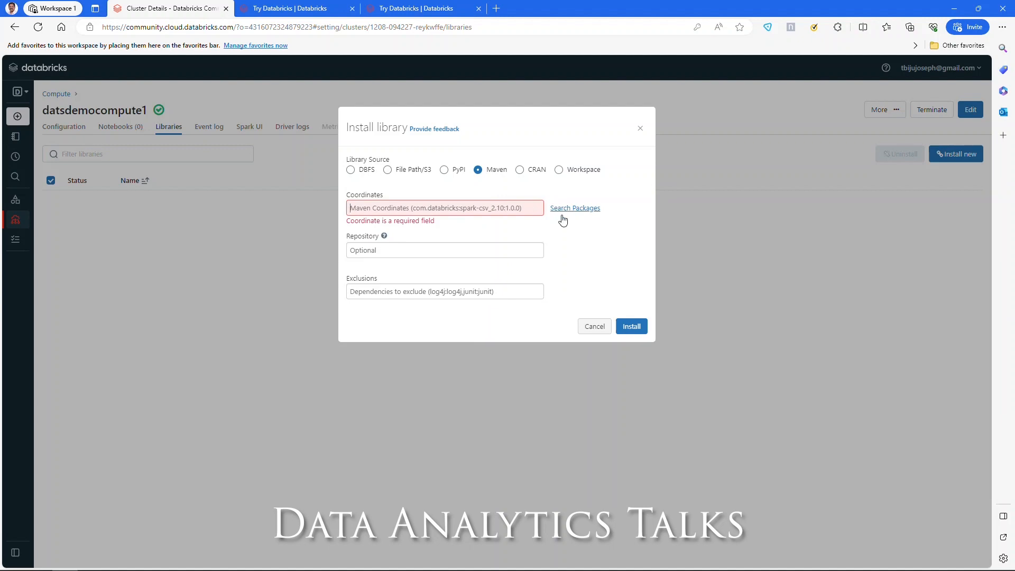
pyautogui.click(561, 210)
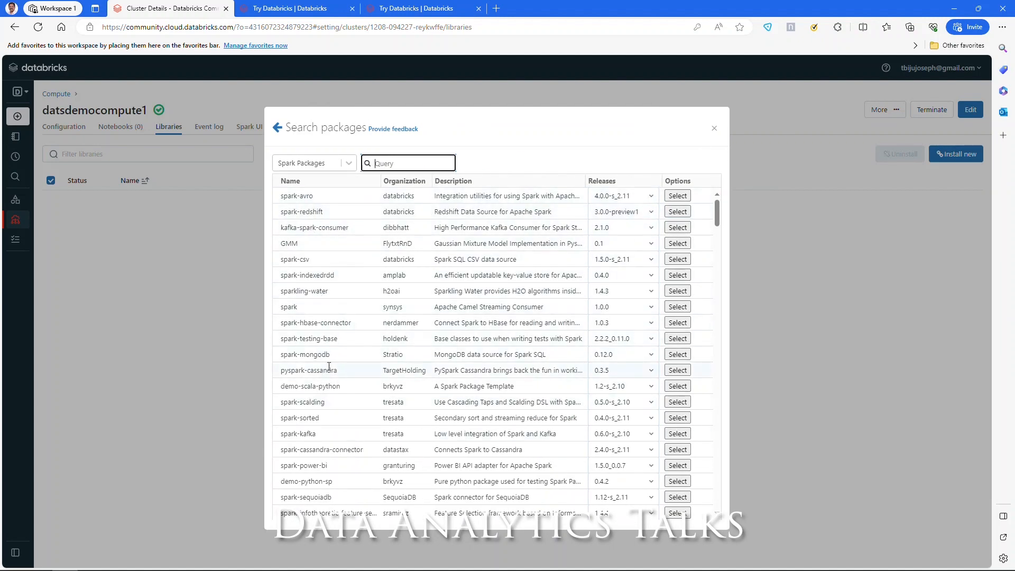
pyautogui.scroll(-3, 326, 378)
pyautogui.scroll(-6, 326, 379)
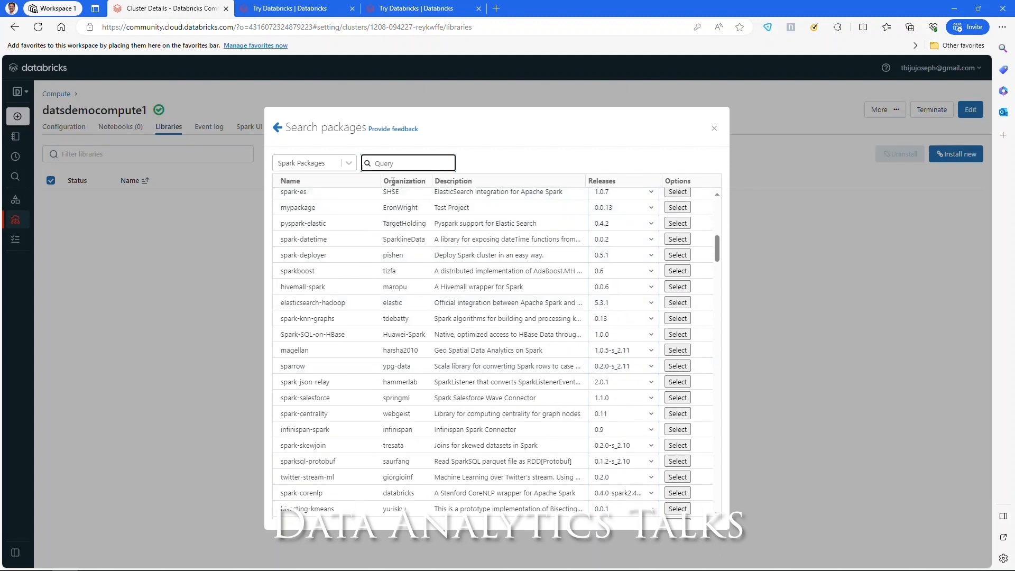
pyautogui.write('py')
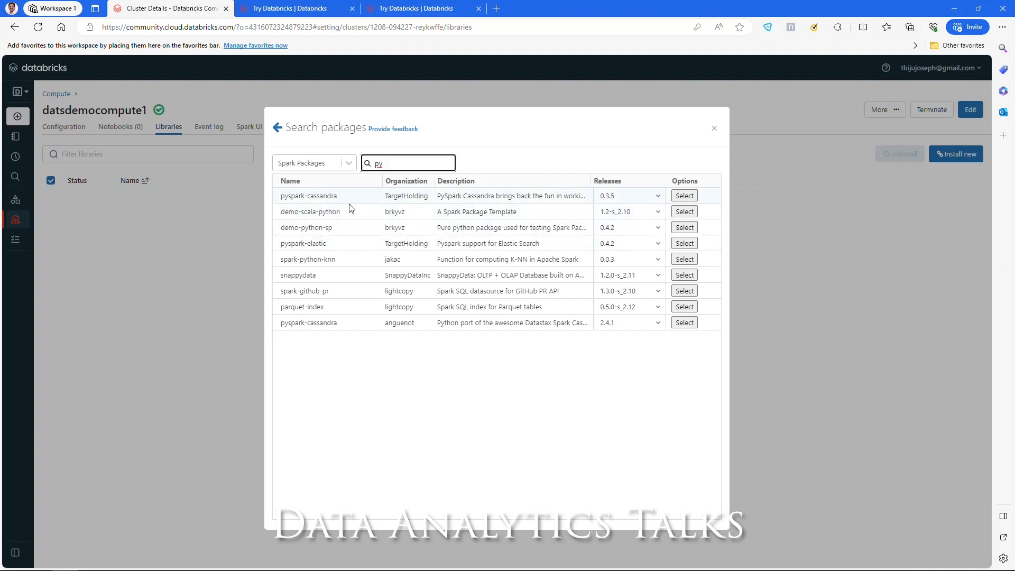
pyautogui.doubleClick(326, 322)
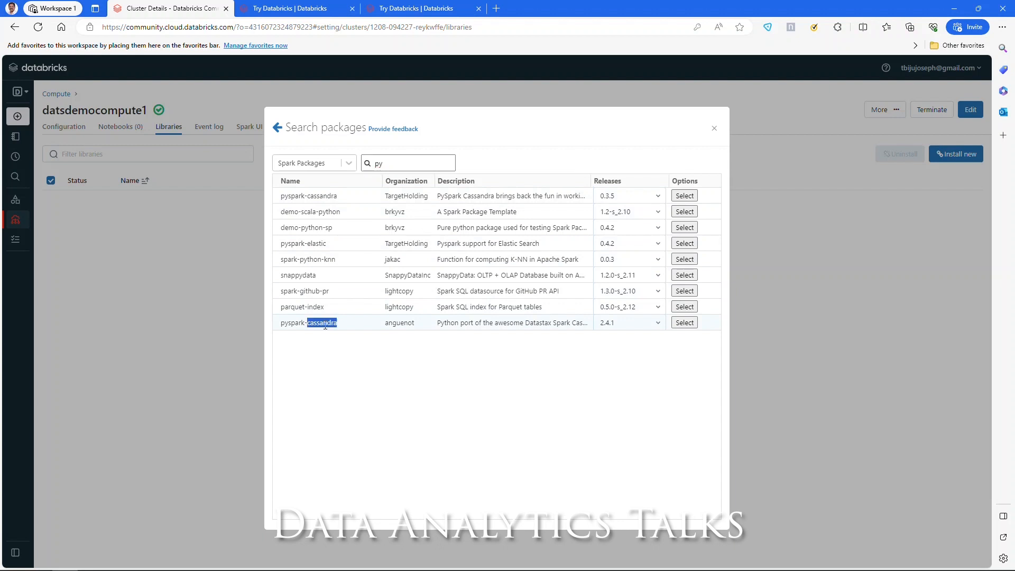
pyautogui.click(687, 323)
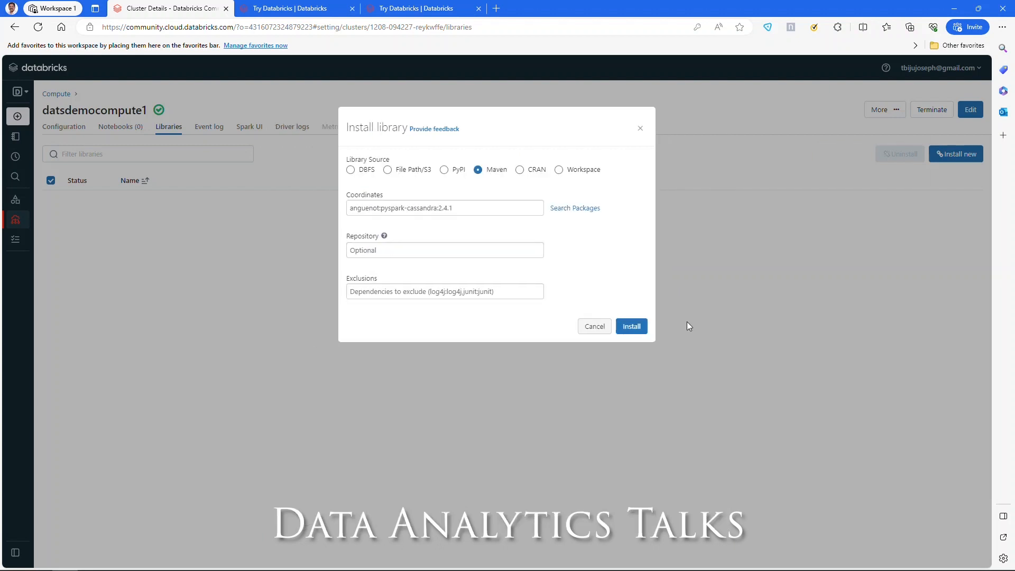
pyautogui.click(630, 328)
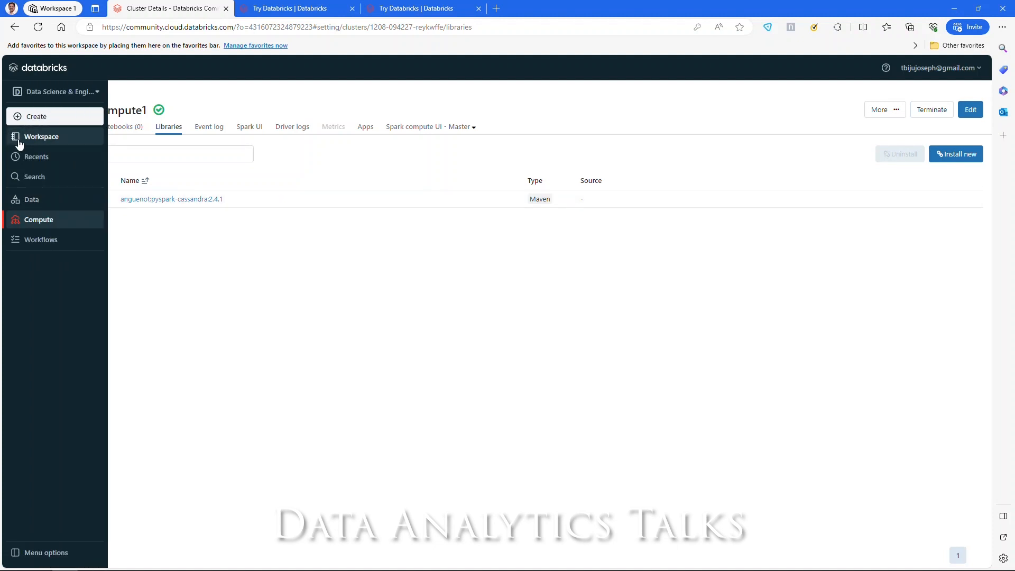
# Open the first notebook from the datsdemofiles workspace folder
pyautogui.click(28, 140)
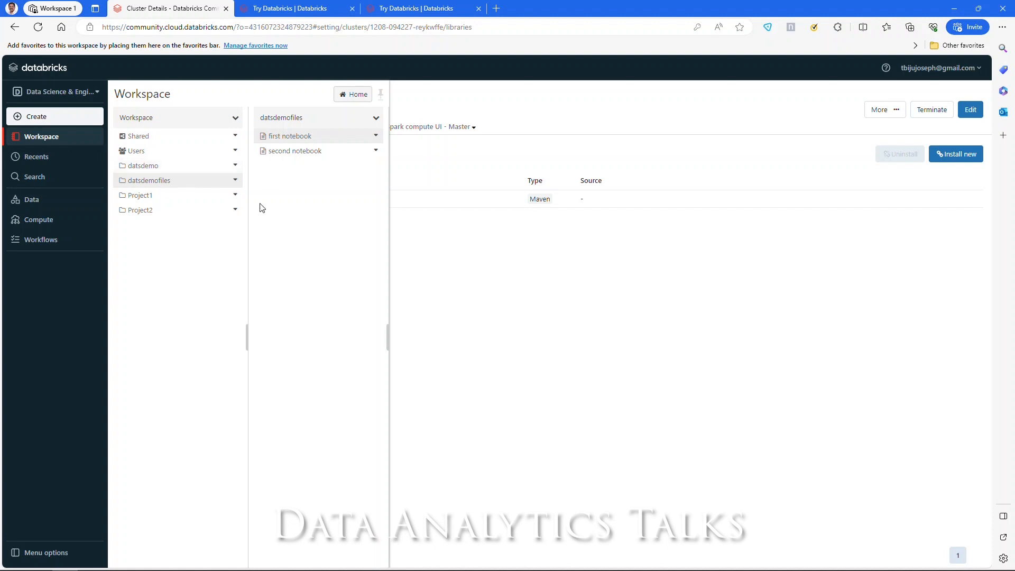
pyautogui.click(161, 184)
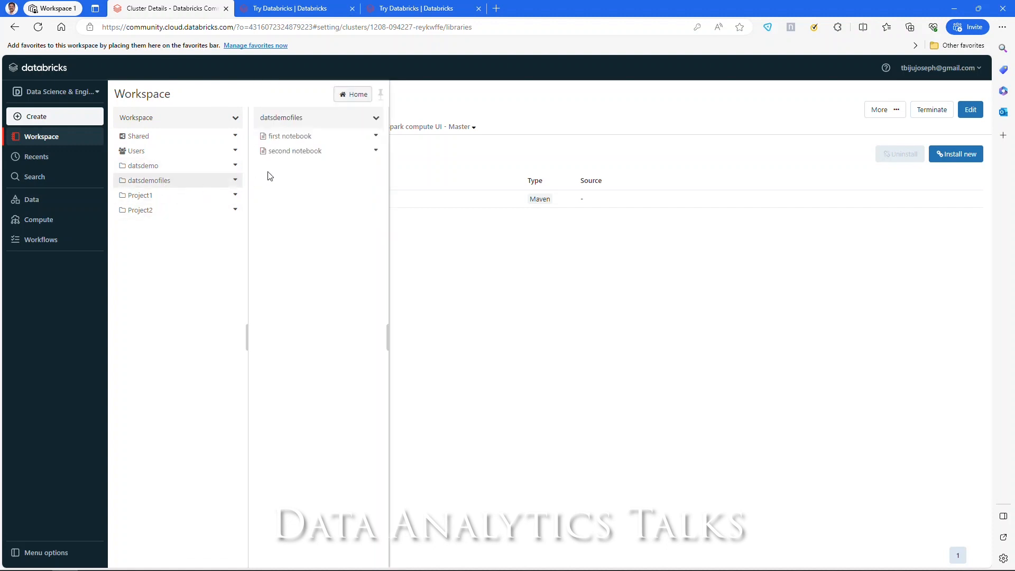
pyautogui.click(285, 136)
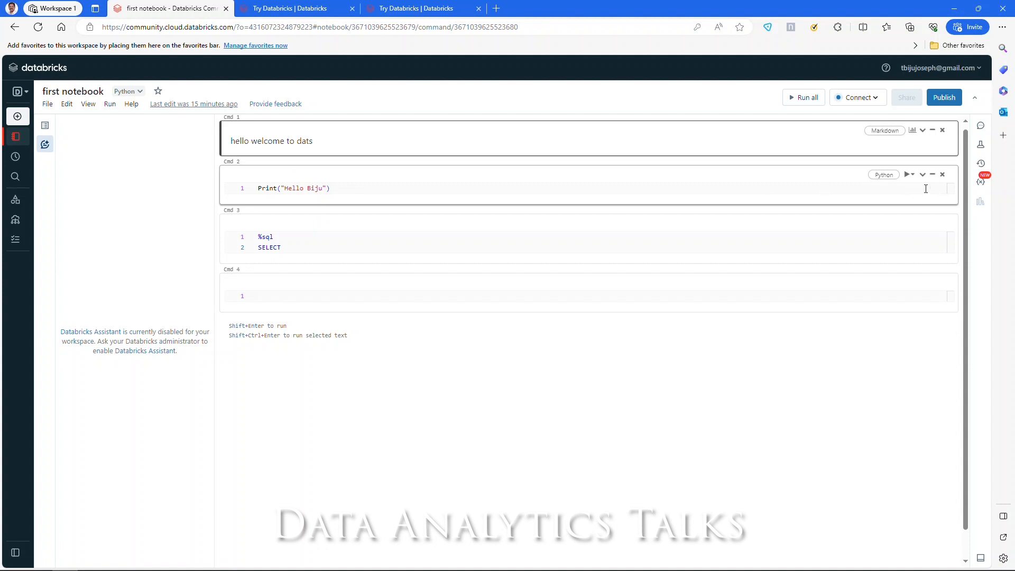
# Attach the first notebook to datsdemocompute1 and run its Python cell, Cmd 2
pyautogui.click(875, 98)
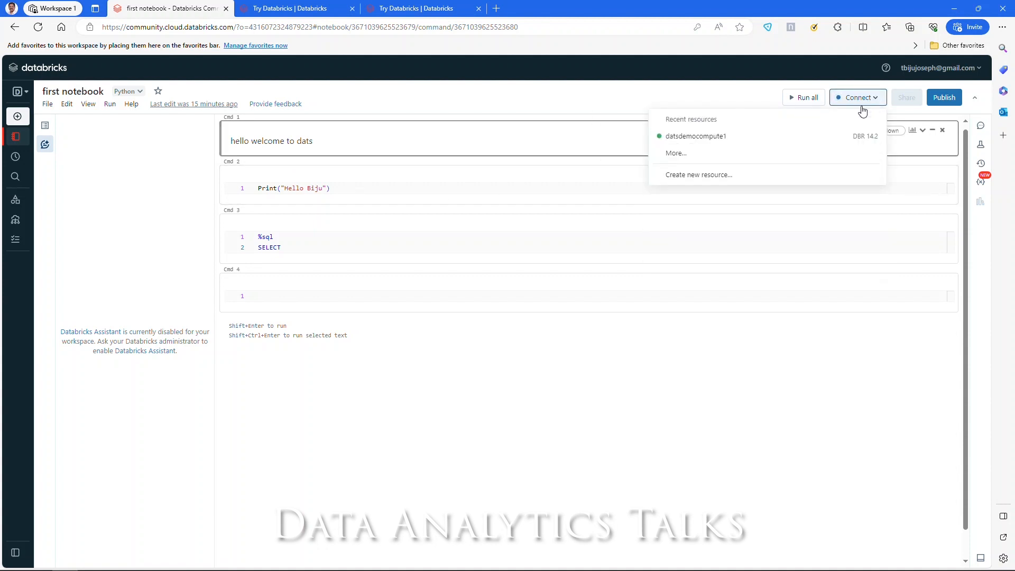
pyautogui.click(717, 138)
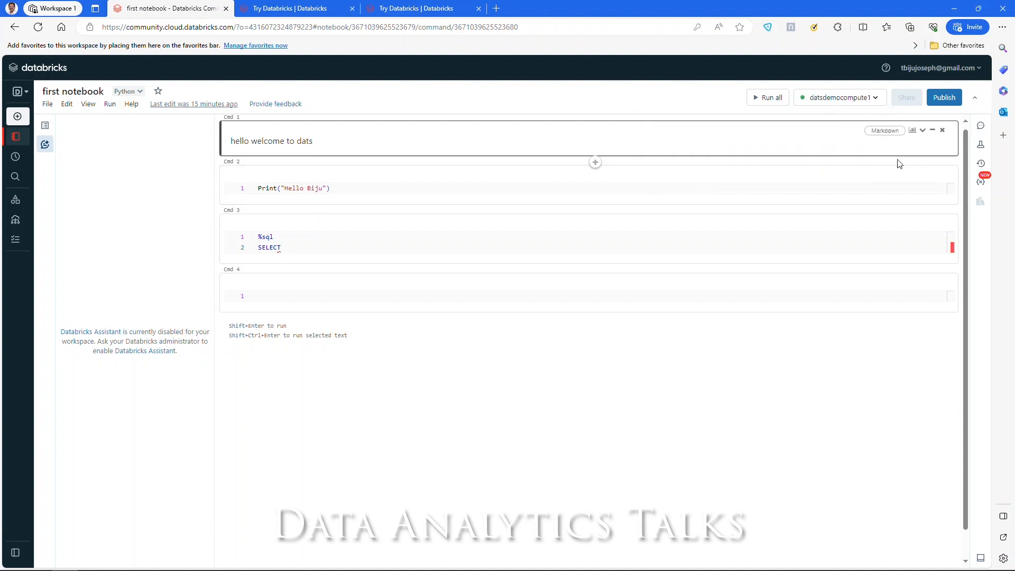
pyautogui.click(906, 176)
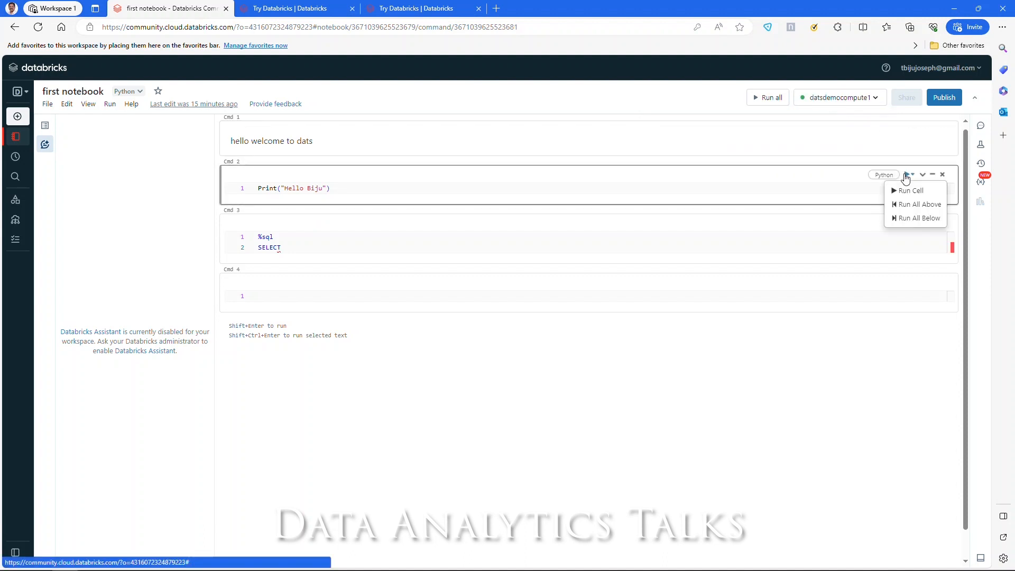
pyautogui.click(906, 190)
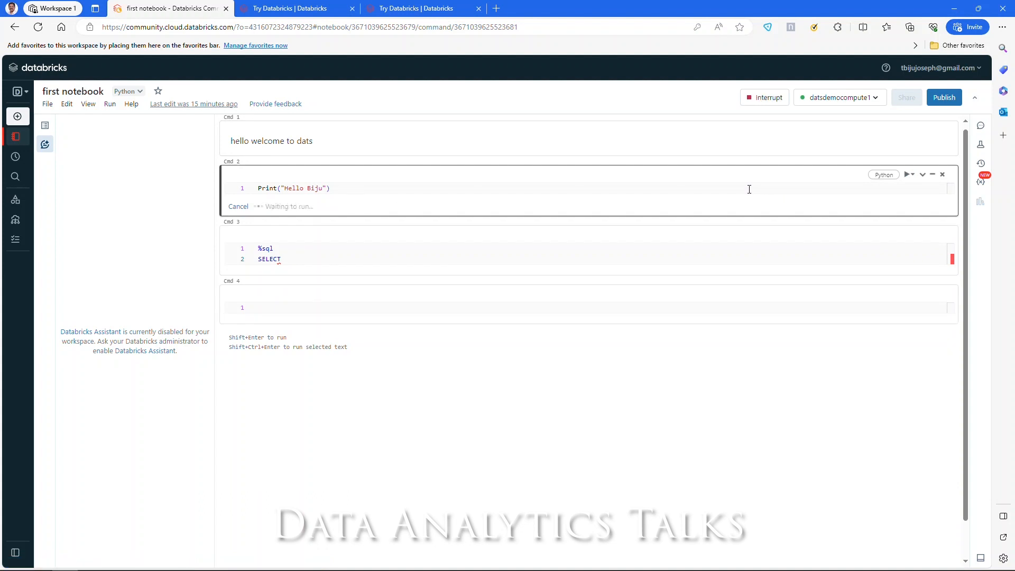
# Correct the function name in the Python cell Cmd 2 to lowercase "print"
pyautogui.click(318, 189)
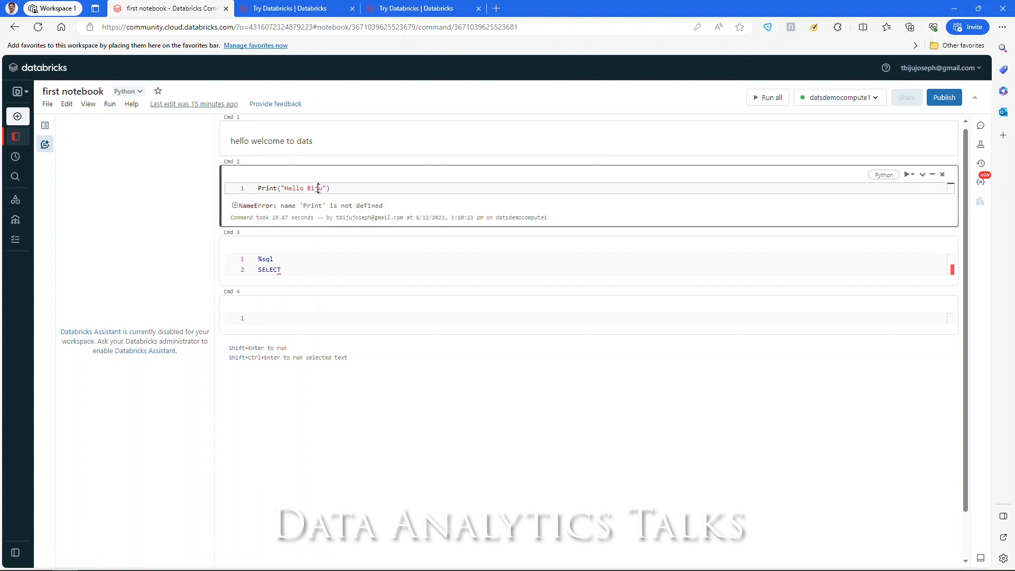
pyautogui.click(263, 188)
pyautogui.press('BackSpace')
pyautogui.write('p')
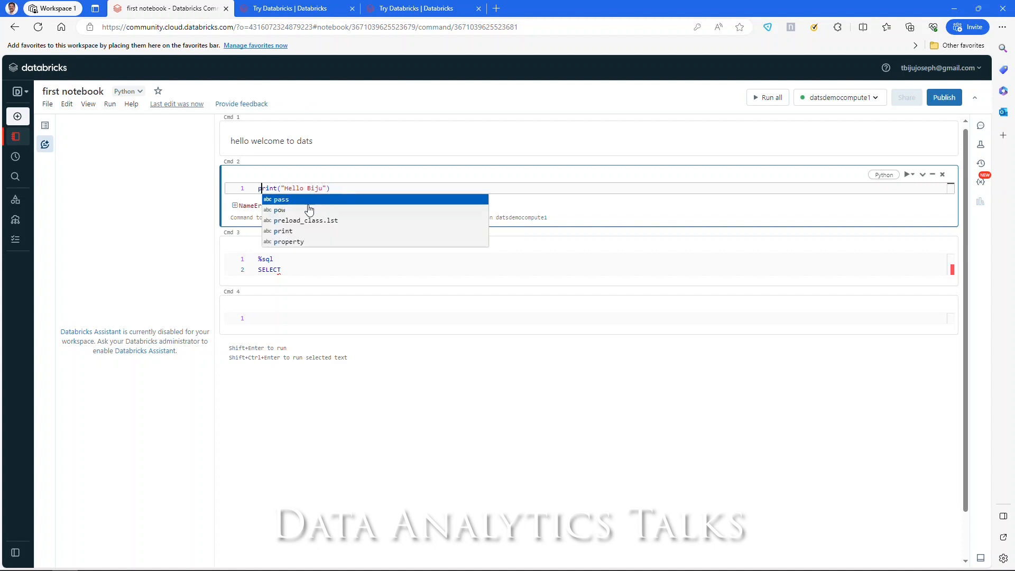
pyautogui.click(262, 189)
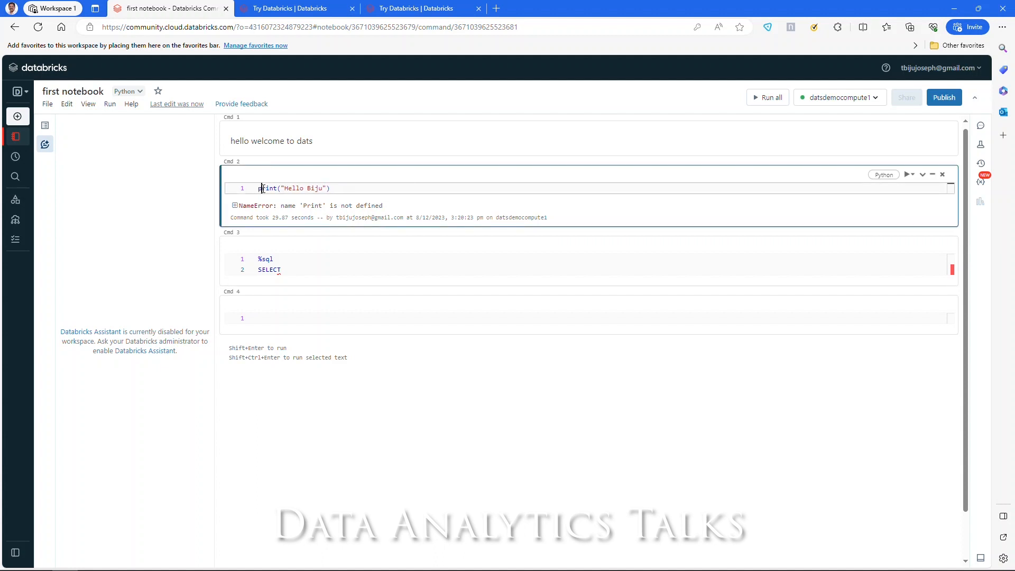
# Rerun the corrected Python cell, Cmd 2, in the first notebook
pyautogui.click(910, 179)
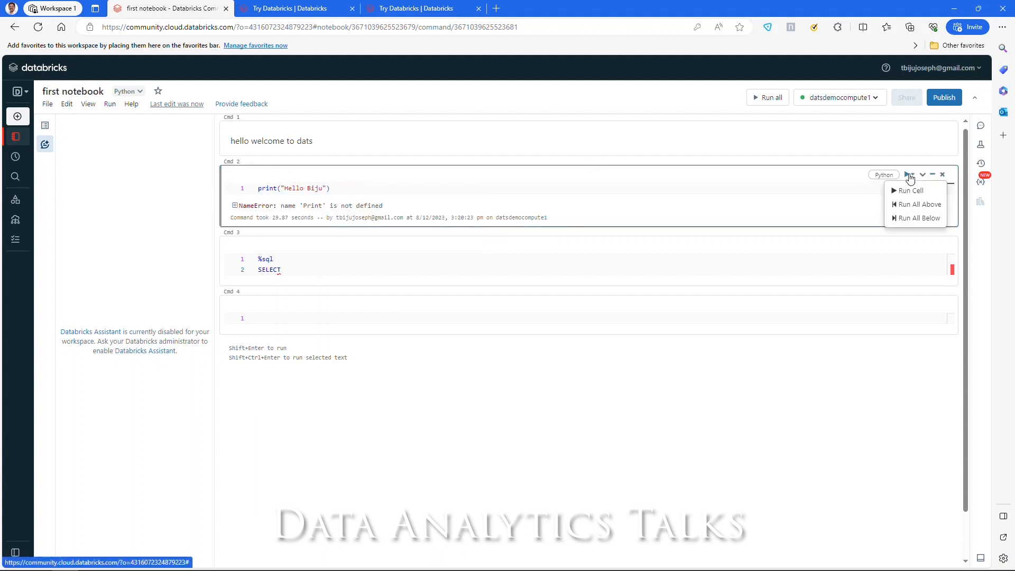
pyautogui.click(914, 190)
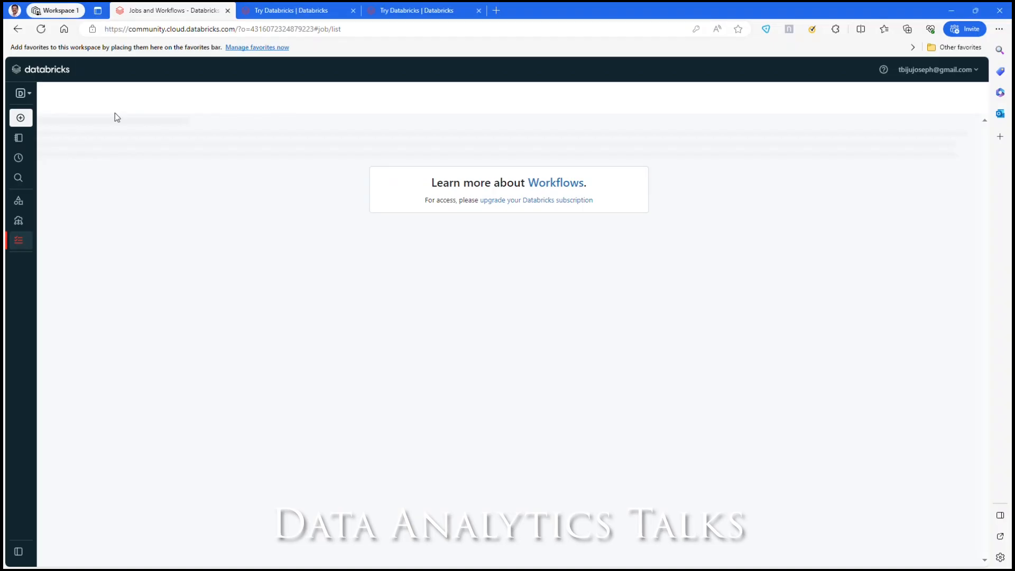
# Browse the default database in the data section and start creating a new table
pyautogui.moveTo(19, 211)
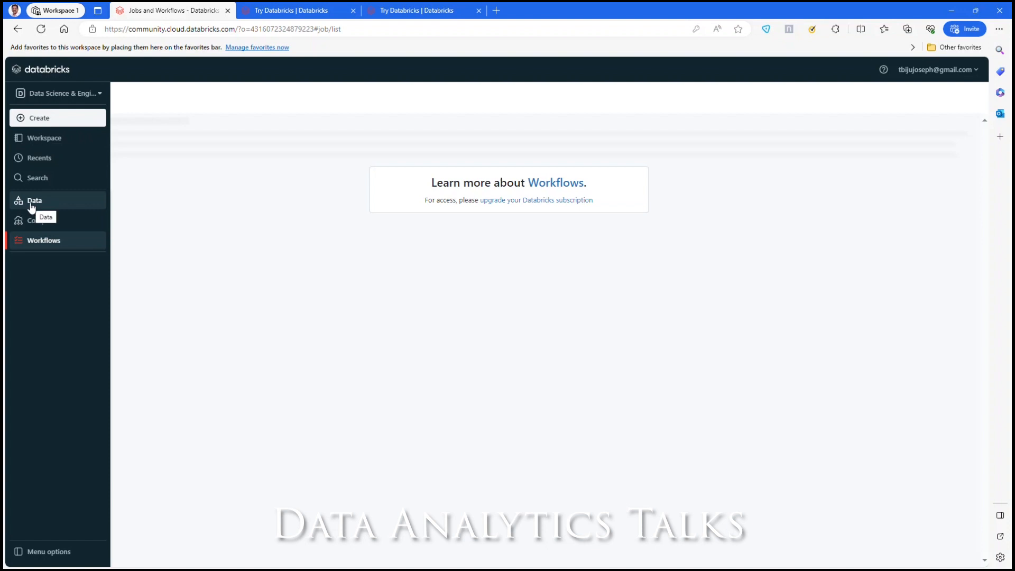
pyautogui.click(32, 206)
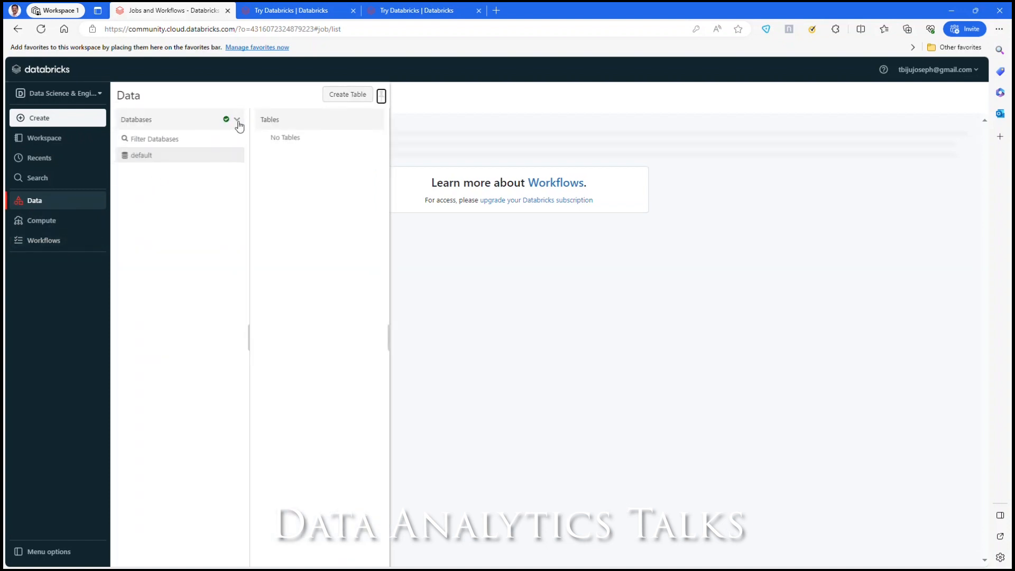
pyautogui.click(141, 157)
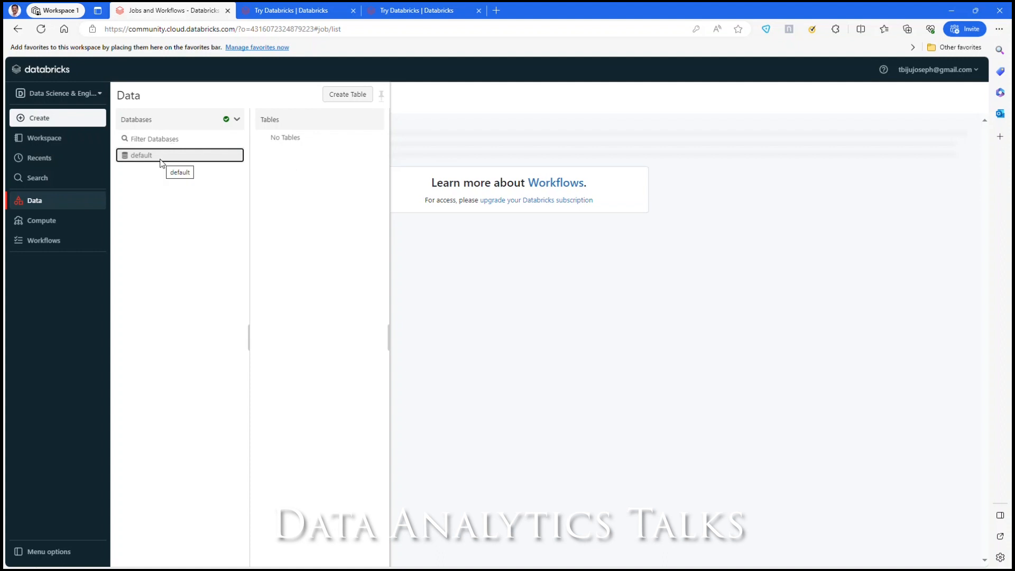
pyautogui.click(345, 97)
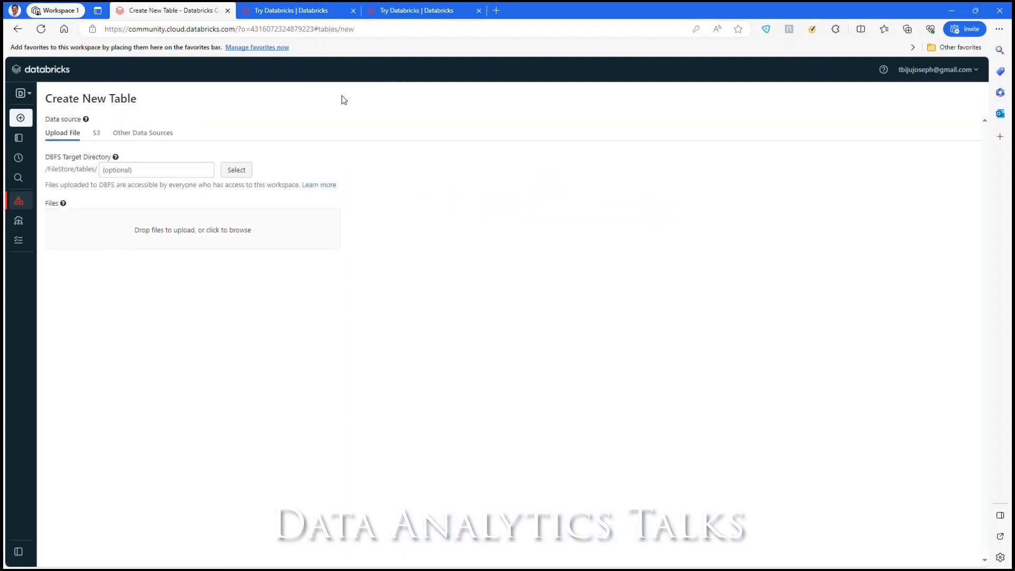
# Review the S3 and Other Data Sources options for the new table, including the list of available connectors
pyautogui.click(96, 135)
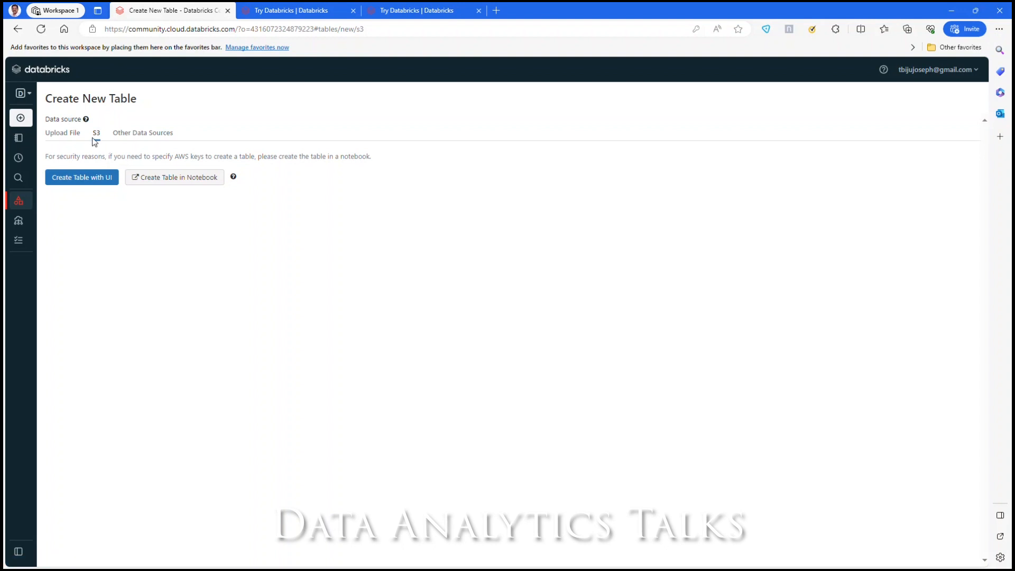
pyautogui.click(155, 136)
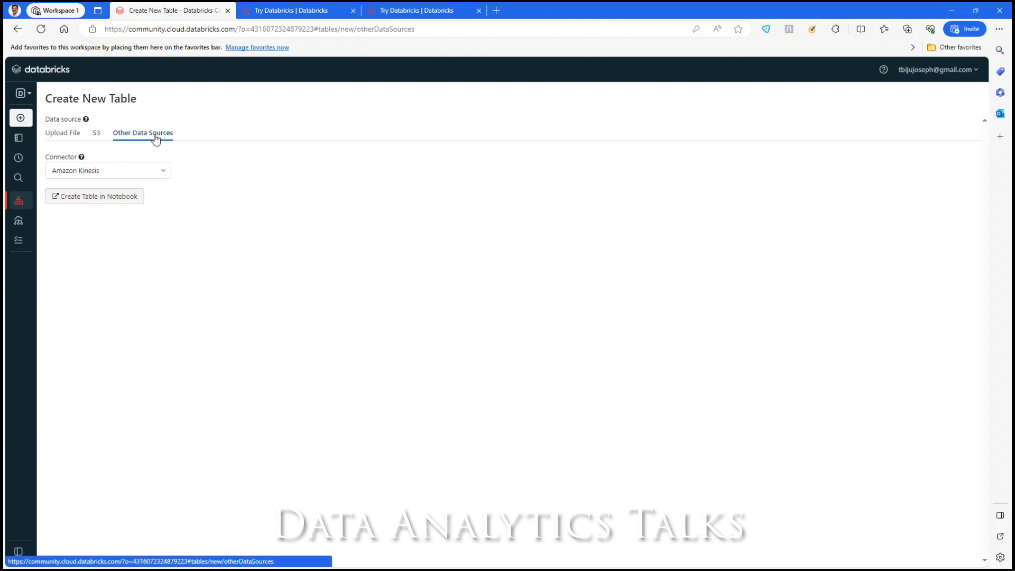
pyautogui.click(161, 173)
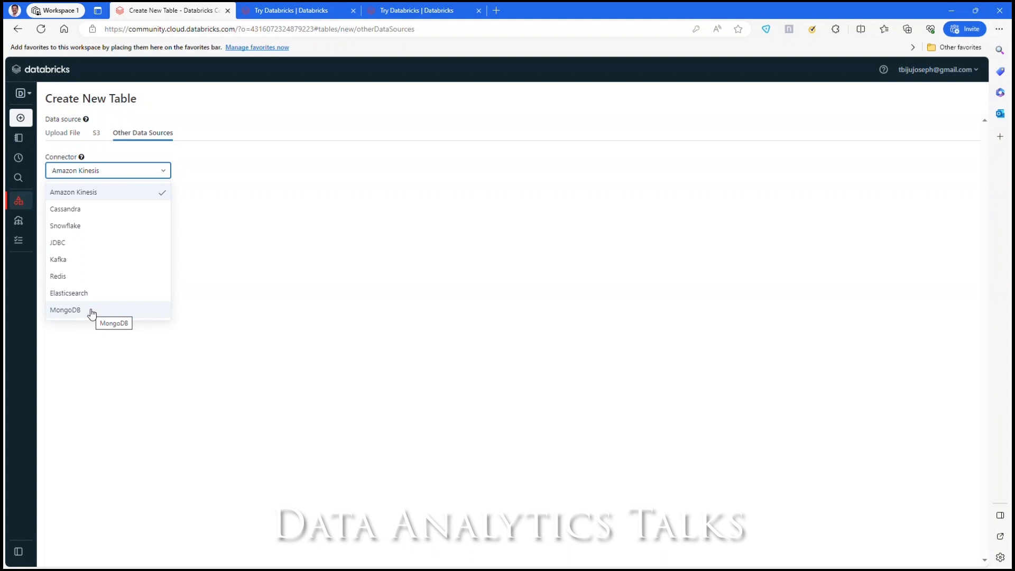
pyautogui.click(220, 245)
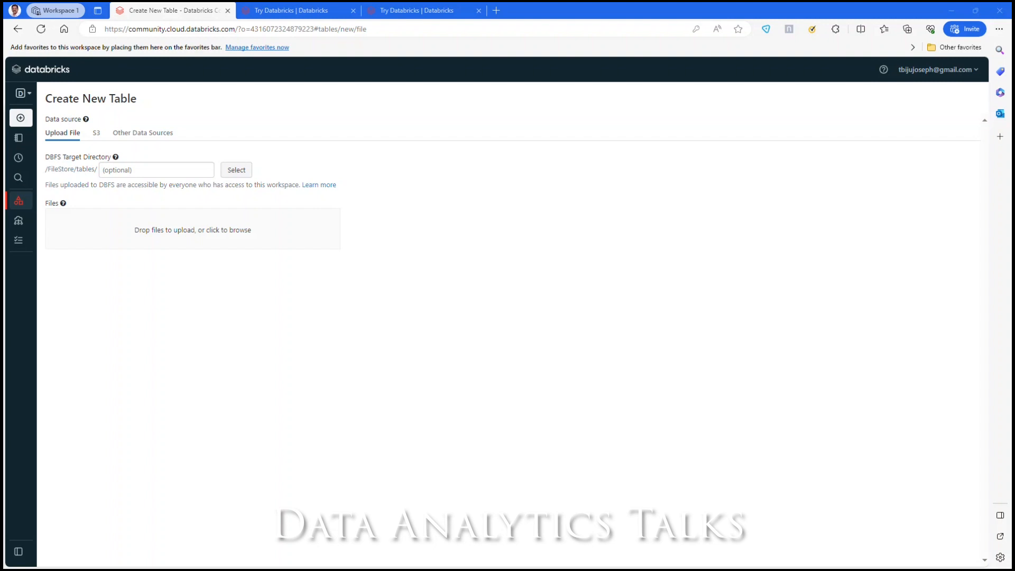
# Upload the Azureresources CSV file as the table's source and preview the table using the datsdemocompute1 cluster
pyautogui.moveTo(259, 231); pyautogui.dragTo(192, 226)
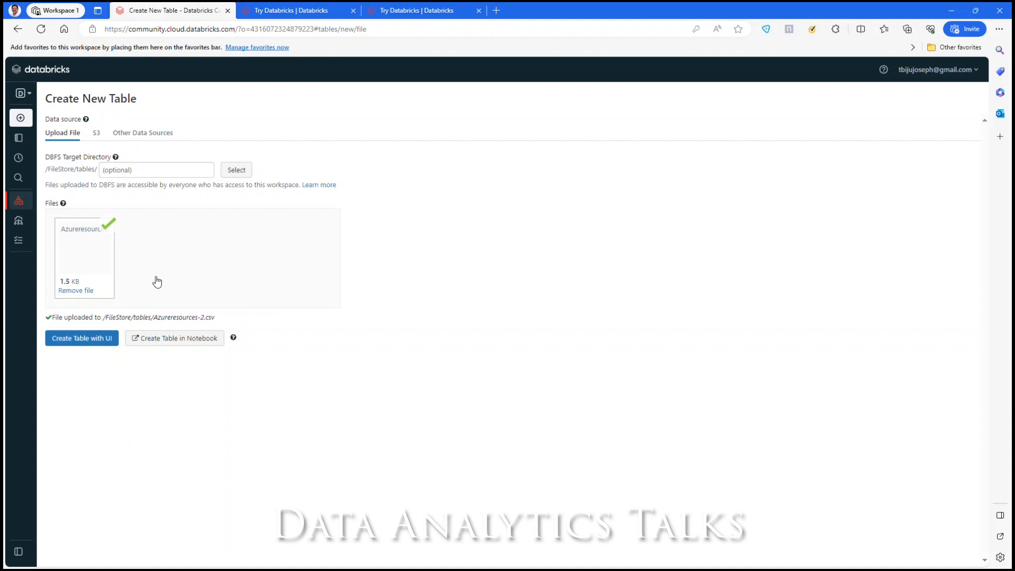
pyautogui.click(77, 342)
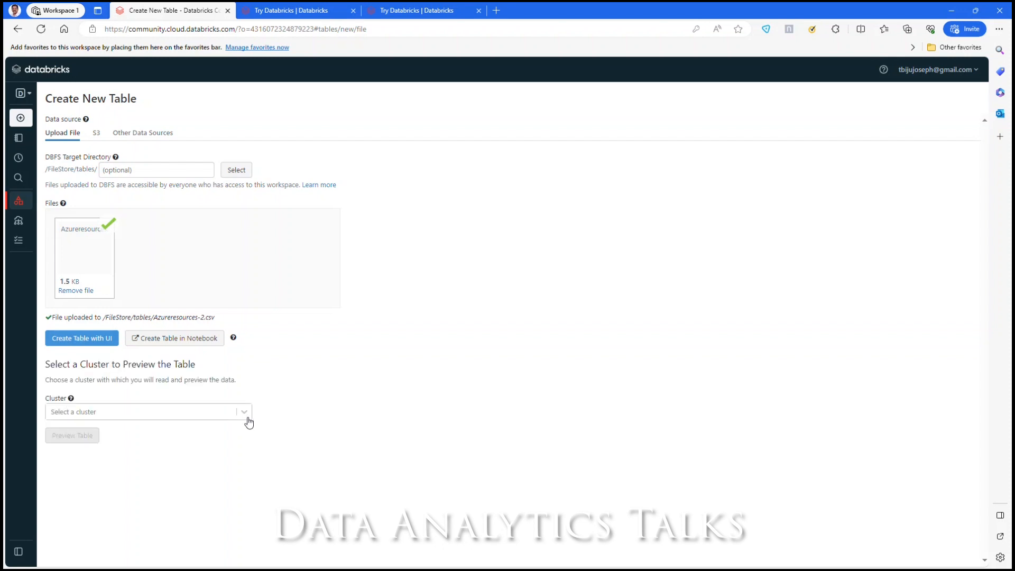
pyautogui.click(244, 413)
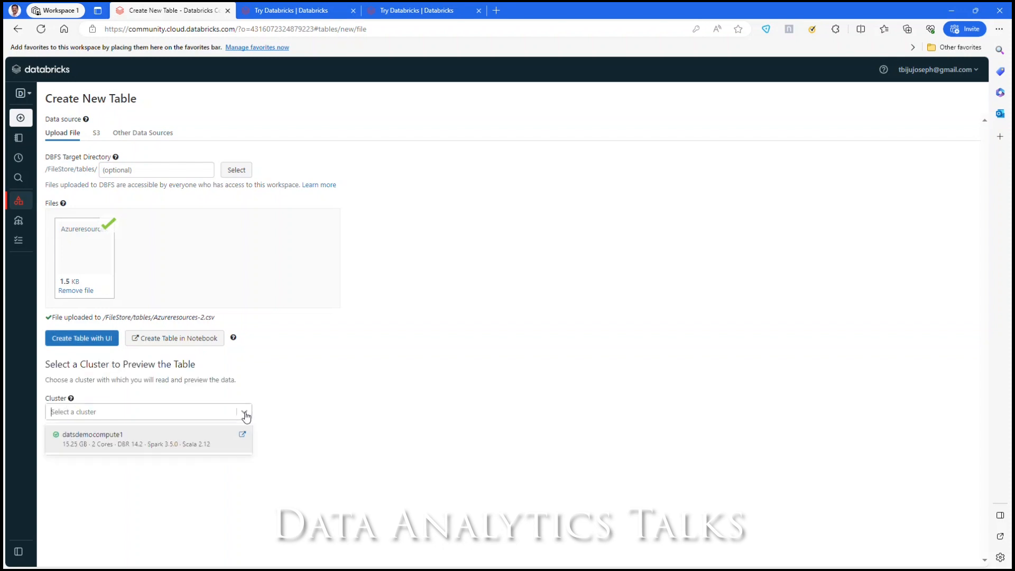
pyautogui.click(121, 445)
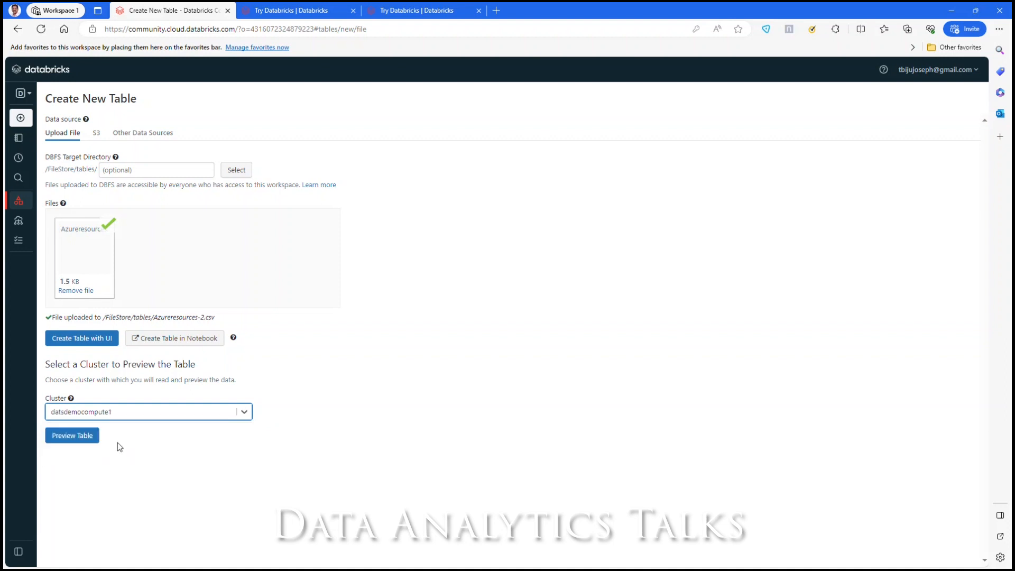
pyautogui.click(74, 439)
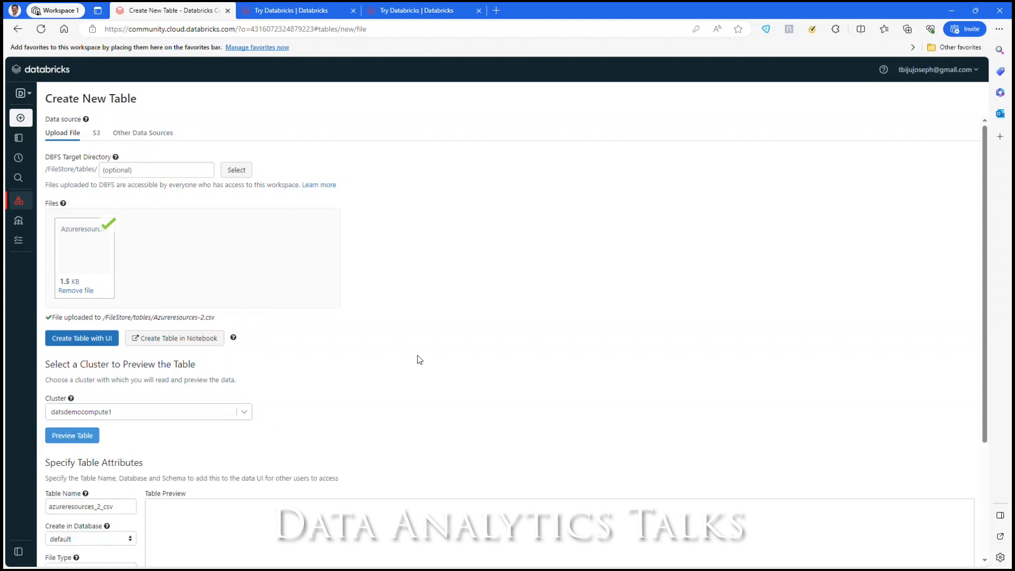
# Create the table as azureresources in the default database, with the first row as header and the schema inferred
pyautogui.scroll(-3, 417, 358)
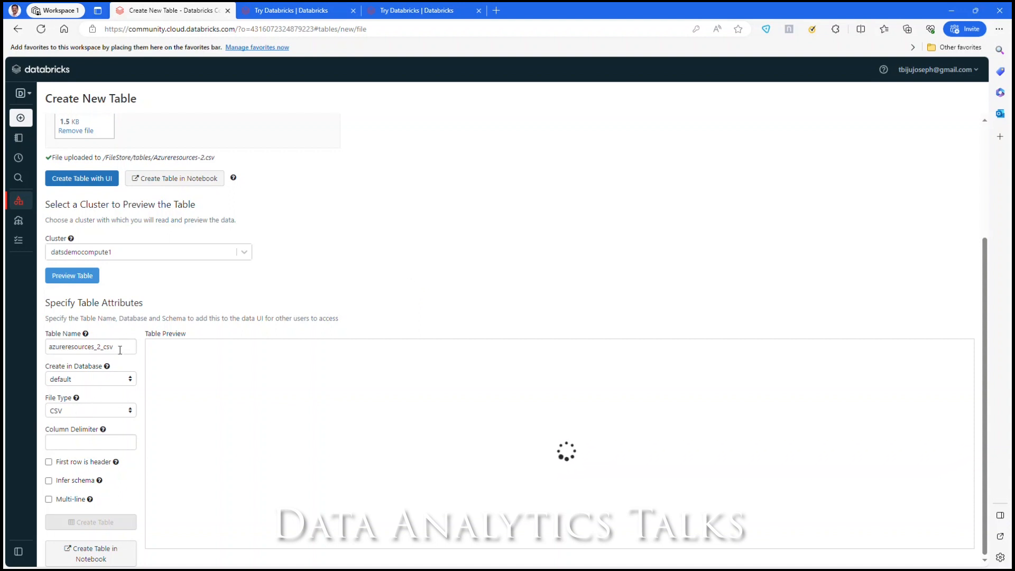
pyautogui.moveTo(115, 347); pyautogui.dragTo(94, 347)
pyautogui.press('BackSpace')
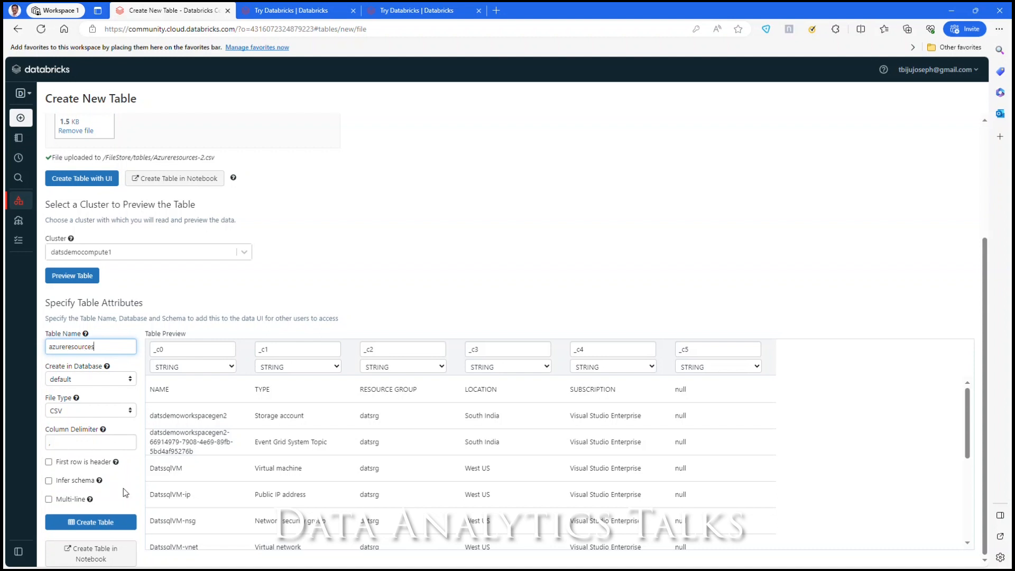
pyautogui.click(49, 462)
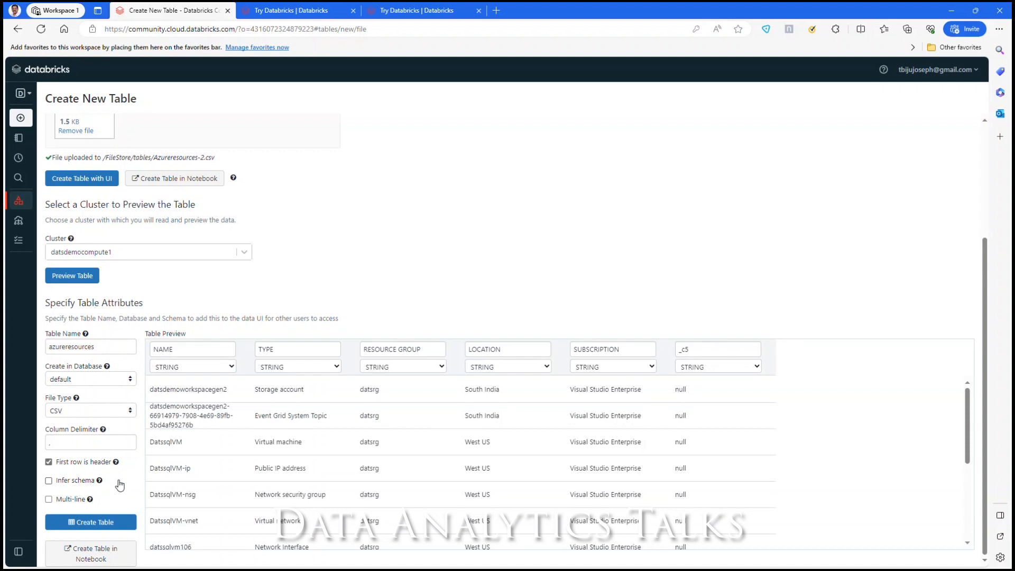
pyautogui.click(49, 481)
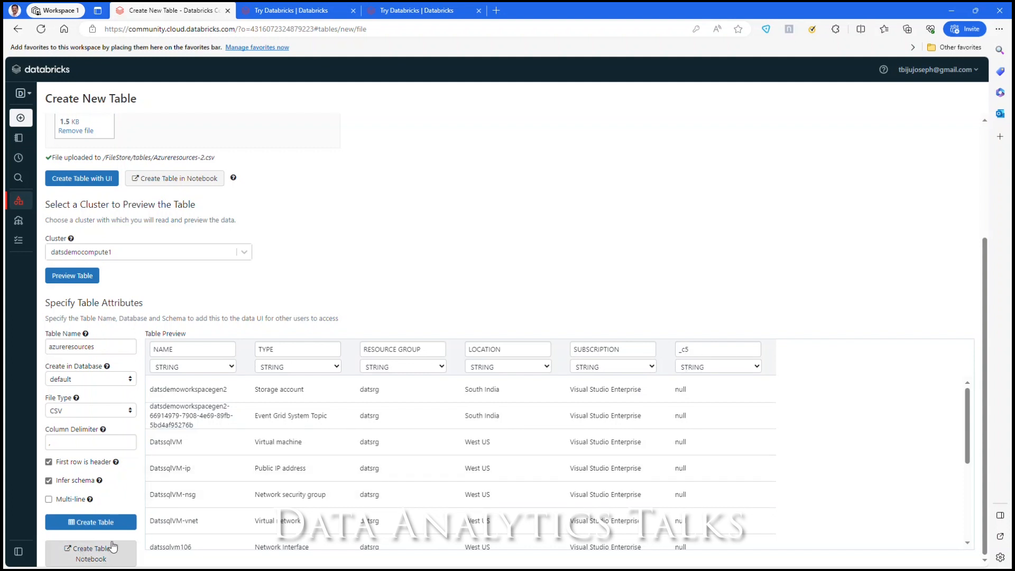
pyautogui.click(86, 523)
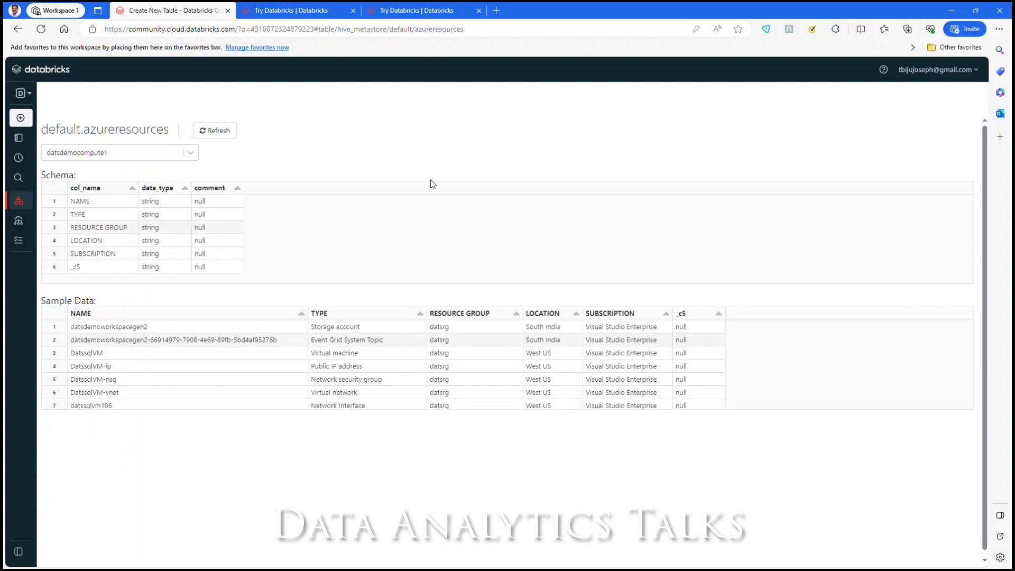
# Check the table's available actions in the default database and reopen azureresources to view its schema and sample data
pyautogui.click(207, 138)
pyautogui.moveTo(20, 150)
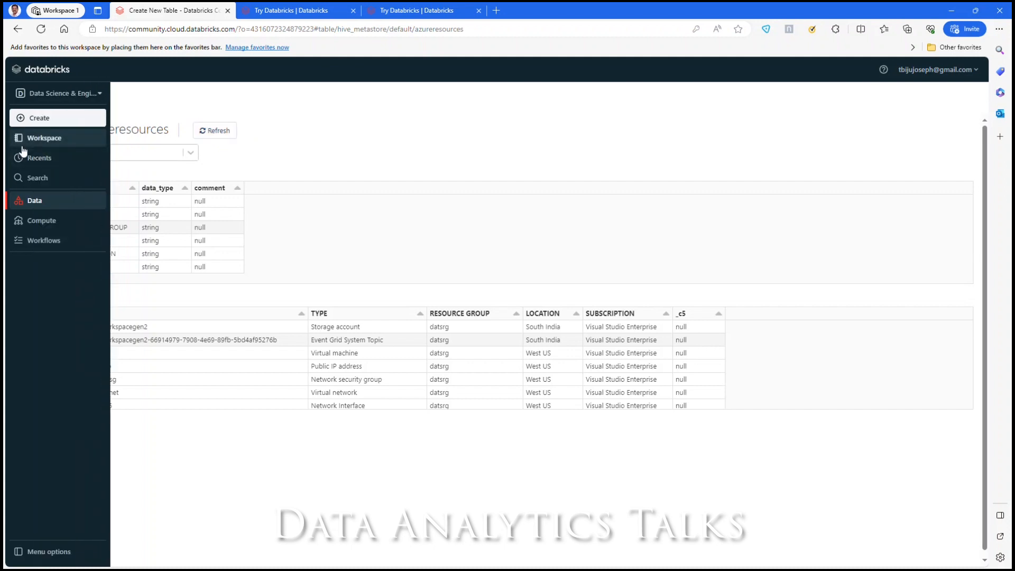
pyautogui.click(35, 207)
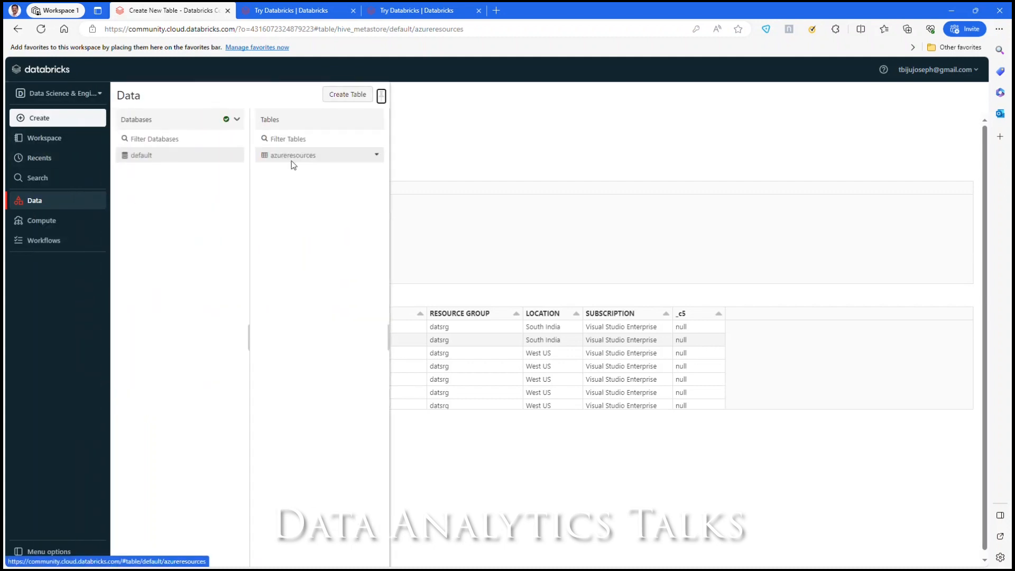
pyautogui.click(377, 156)
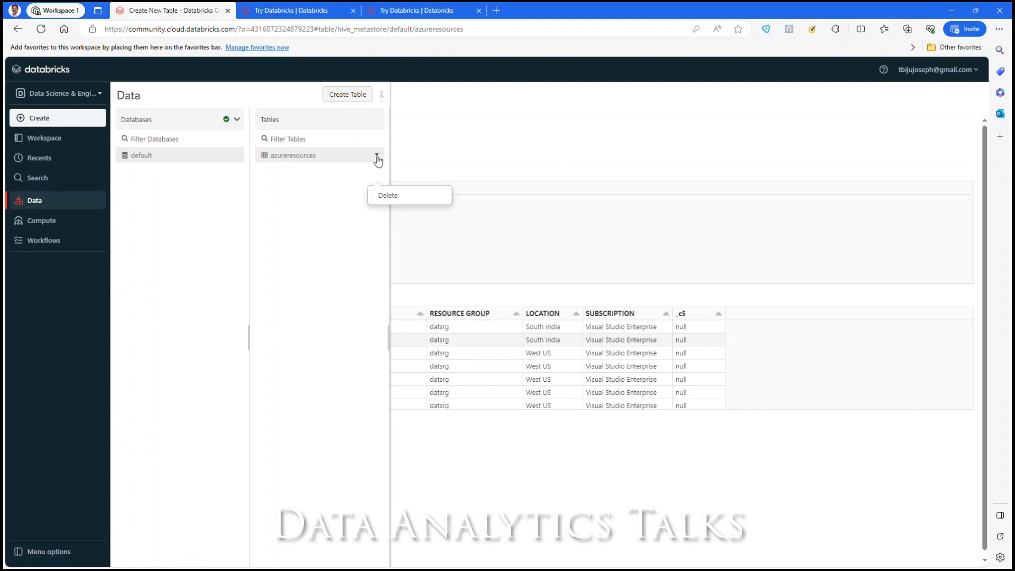
pyautogui.click(296, 157)
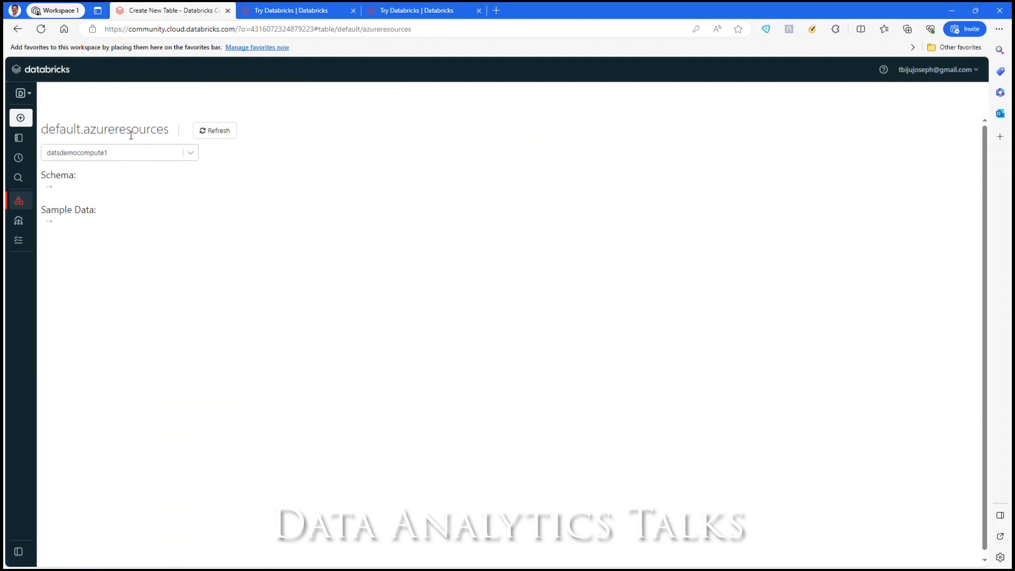
# Complete the SQL query in Cmd 3 of the first notebook as "SELECT * from azureresources"
pyautogui.moveTo(173, 131); pyautogui.dragTo(83, 134)
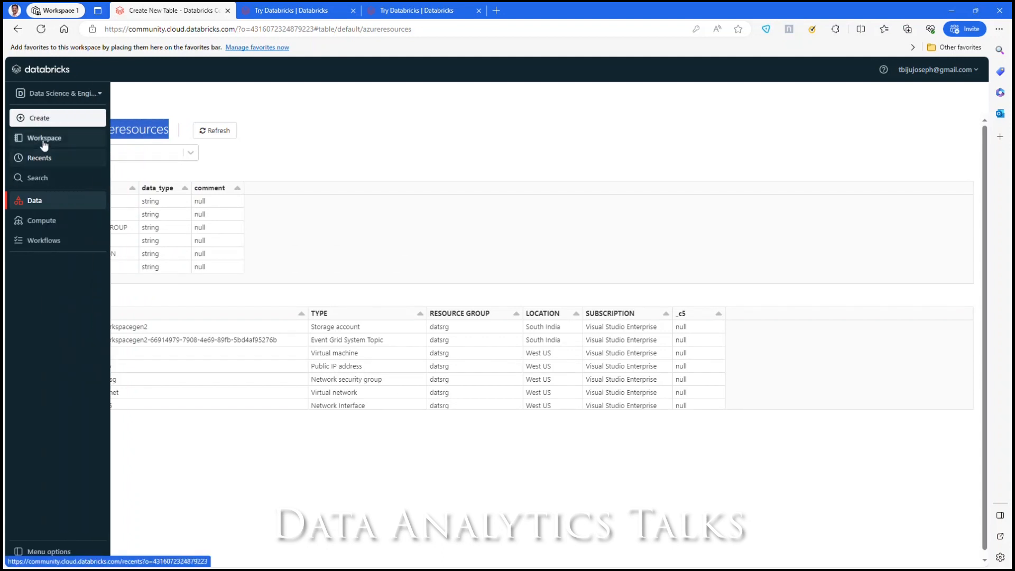
pyautogui.click(46, 139)
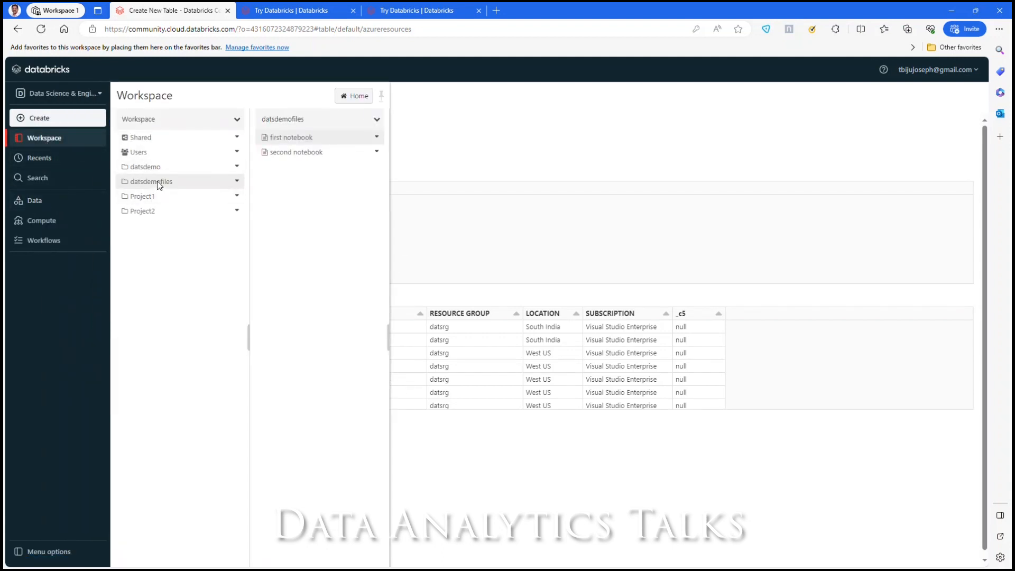
pyautogui.click(284, 139)
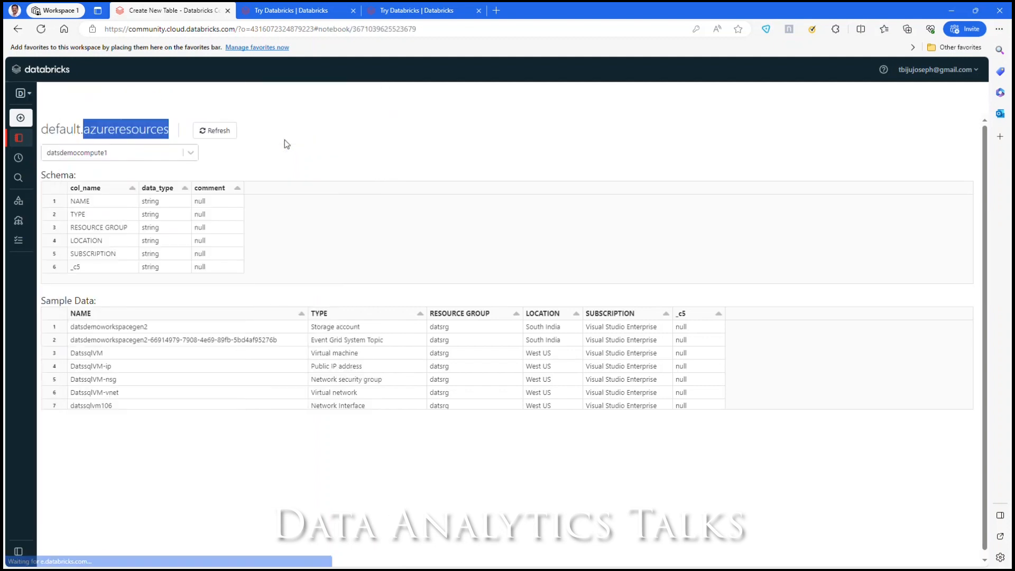
pyautogui.click(292, 273)
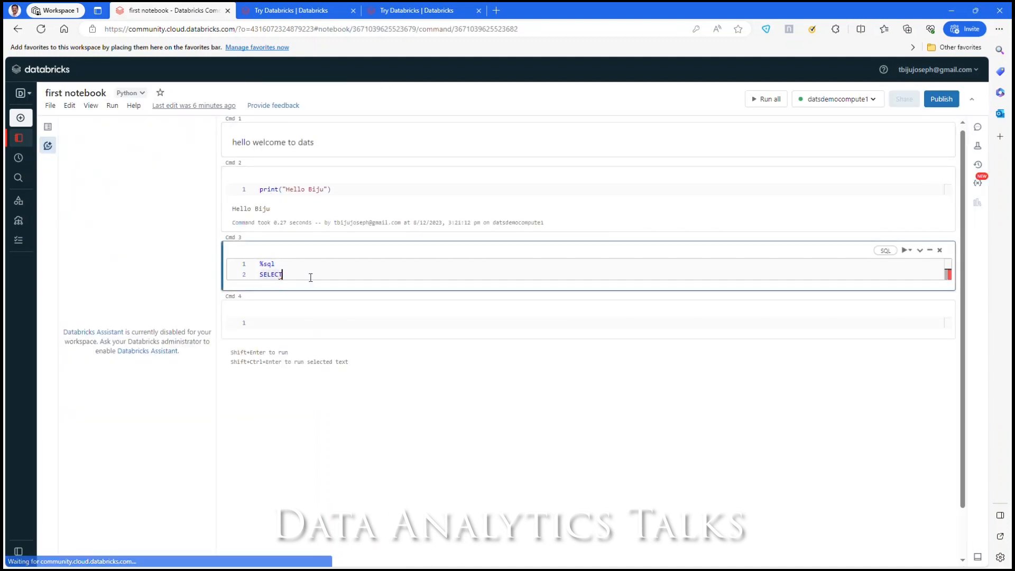
pyautogui.write('* ')
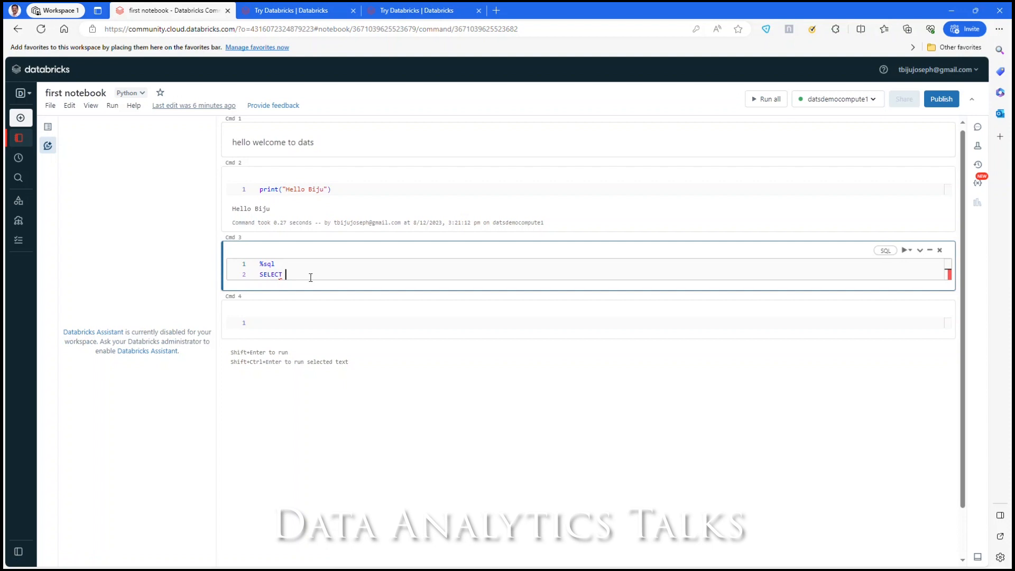
pyautogui.write('from azureresources')
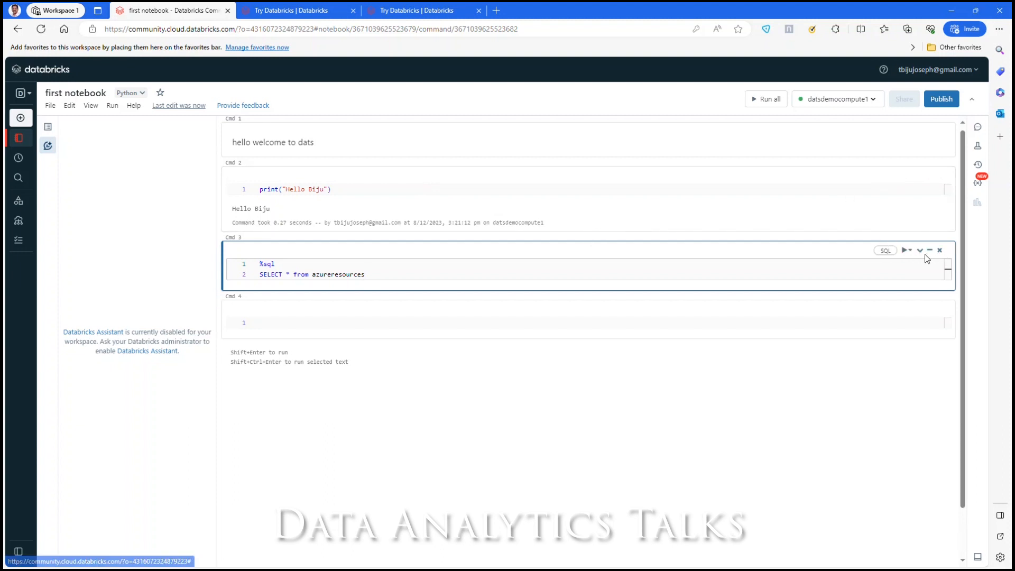
# Run the SQL cell Cmd 3 and look through the returned table rows
pyautogui.click(908, 251)
pyautogui.click(907, 266)
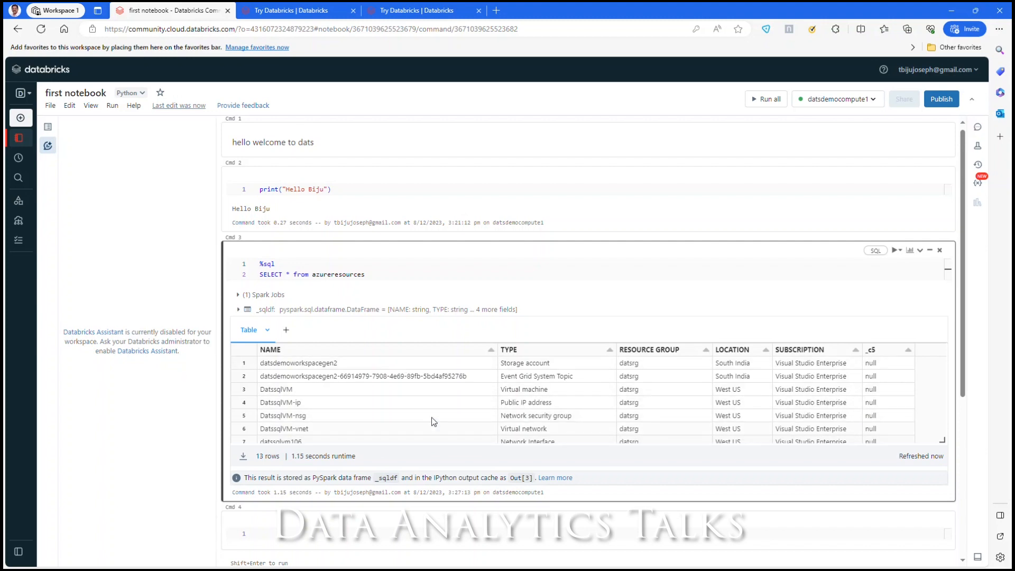
pyautogui.scroll(-5, 424, 410)
pyautogui.scroll(5, 352, 309)
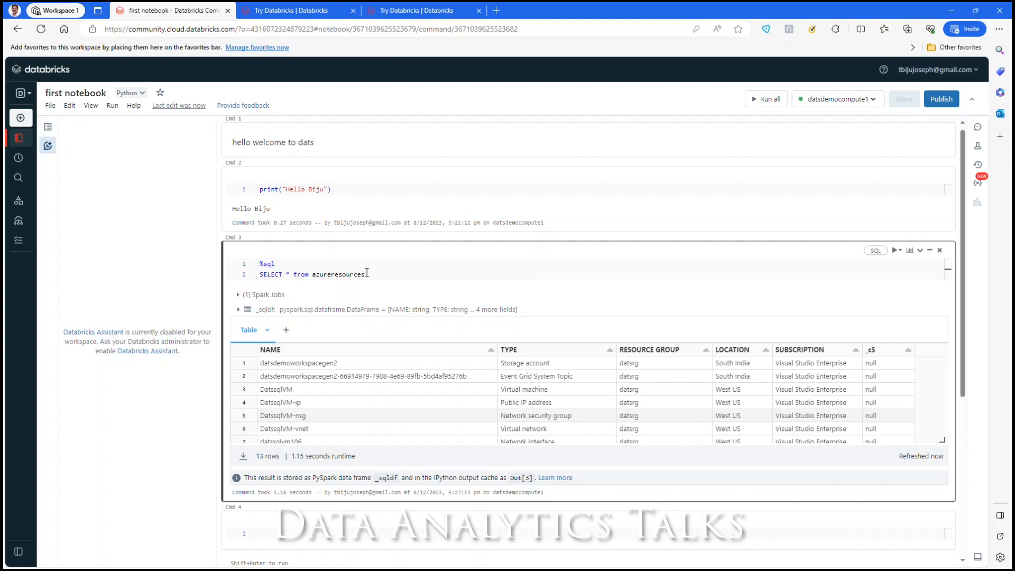
# Revisit the Data, Compute and Workflows sections of the workspace
pyautogui.moveTo(27, 210)
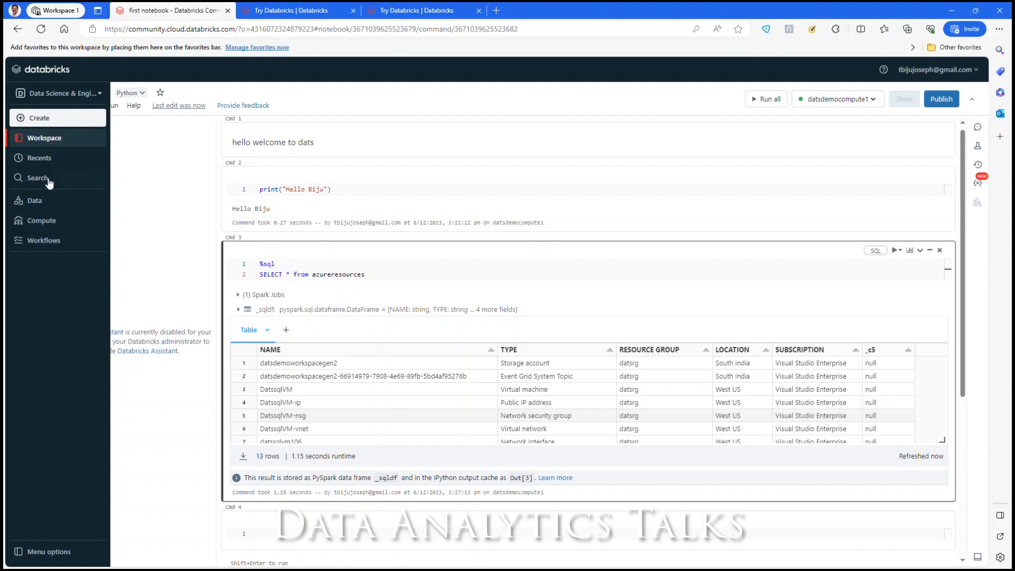
pyautogui.click(40, 206)
pyautogui.click(42, 220)
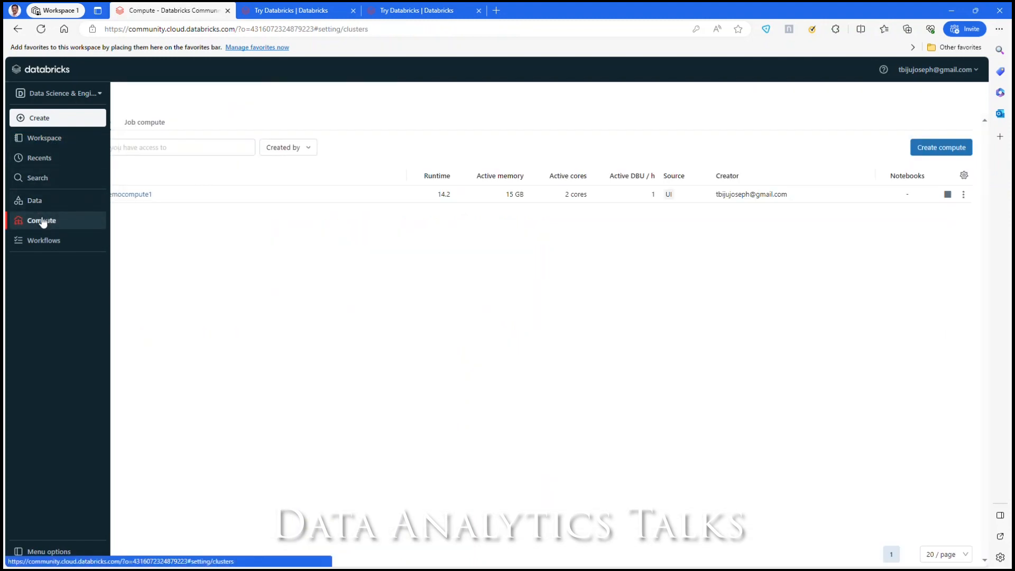
pyautogui.click(44, 241)
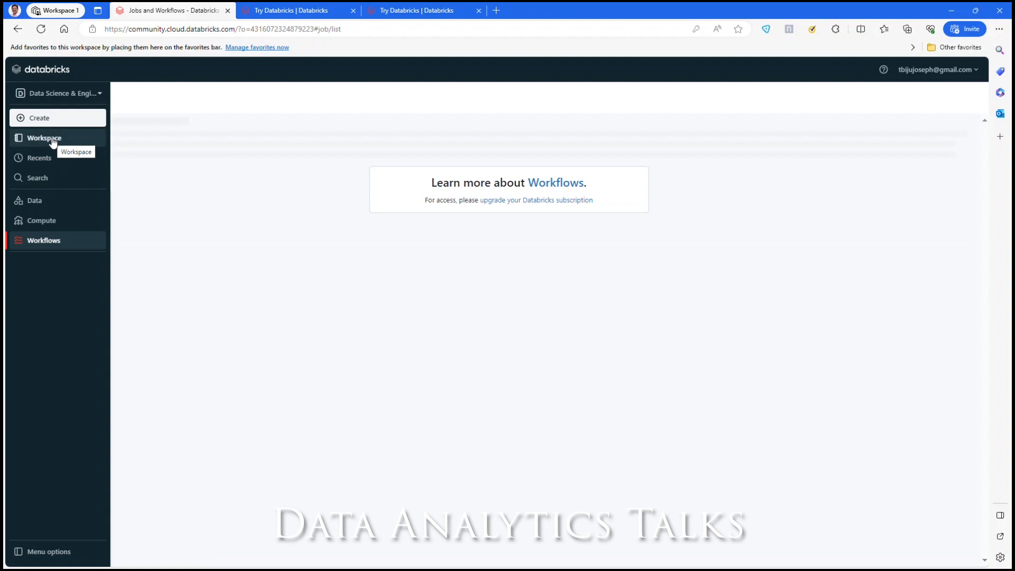
# Go to the Data Science & Engineering home page and review its shortcuts and recent notebooks
pyautogui.click(55, 93)
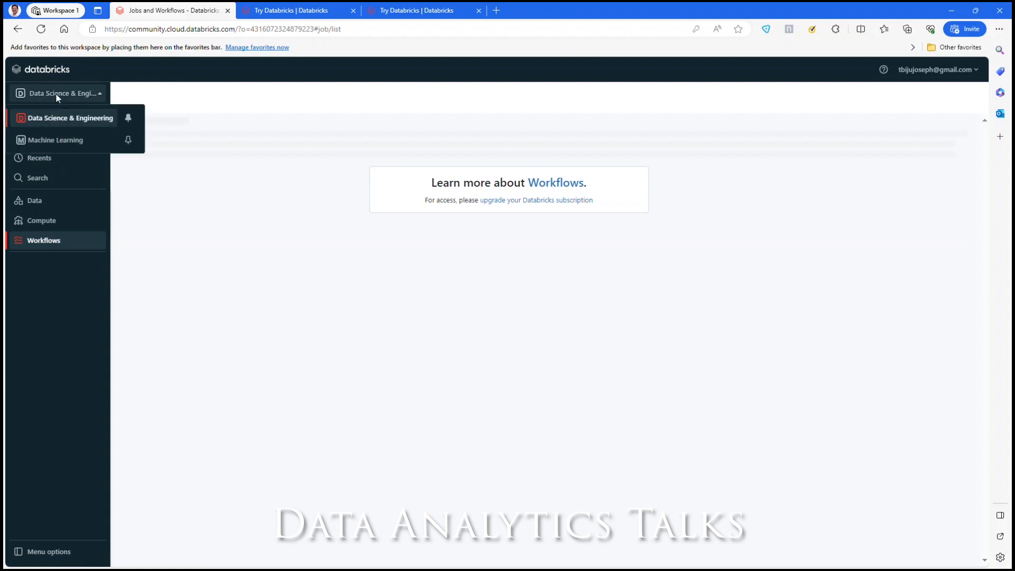
pyautogui.click(73, 118)
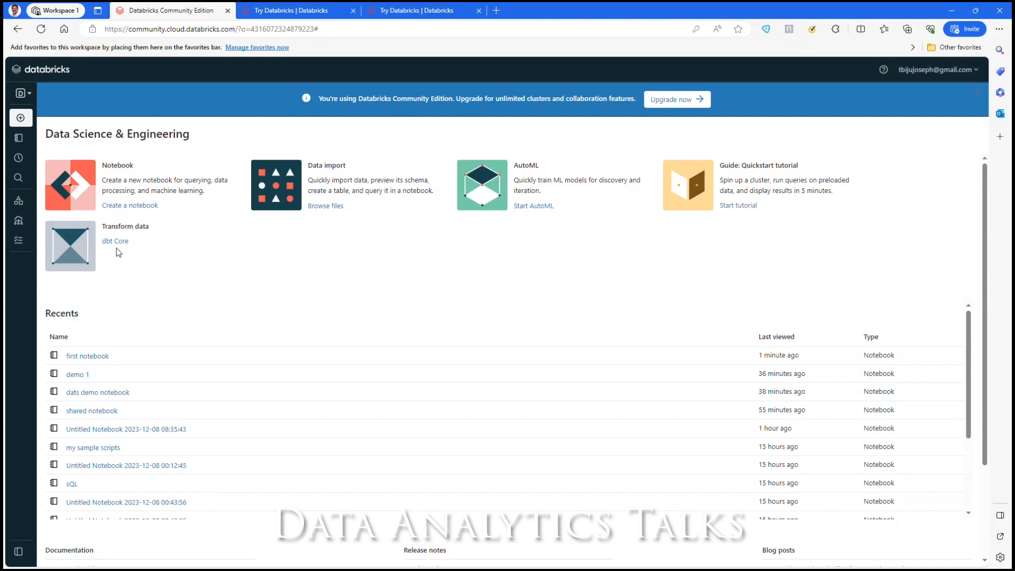
pyautogui.scroll(-1, 242, 287)
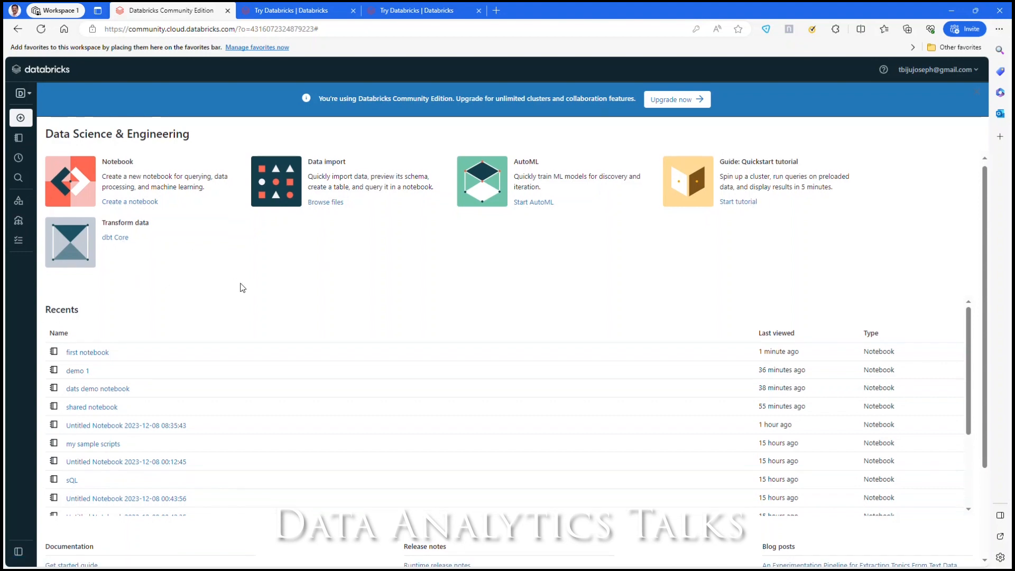
pyautogui.scroll(-3, 242, 287)
pyautogui.scroll(3, 243, 288)
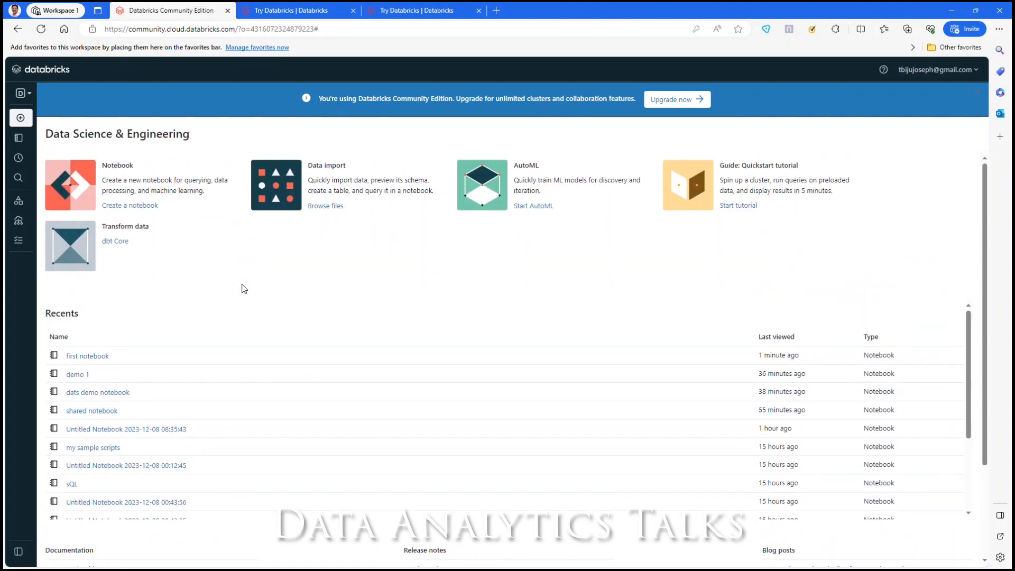